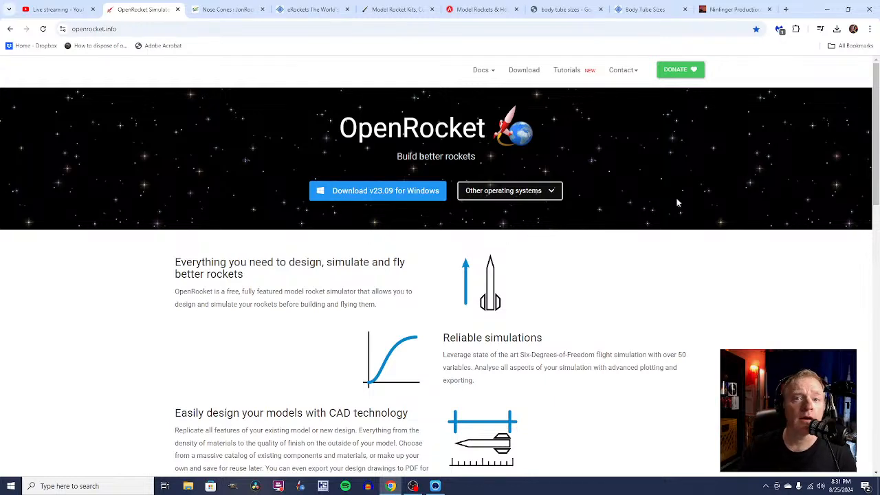
Step: Check the Apogee Components site, return to the OpenRocket page, minimize the browser and OBS windows, and launch OpenRocket from the desktop
{"action": "left_click", "coordinate": [474, 10]}
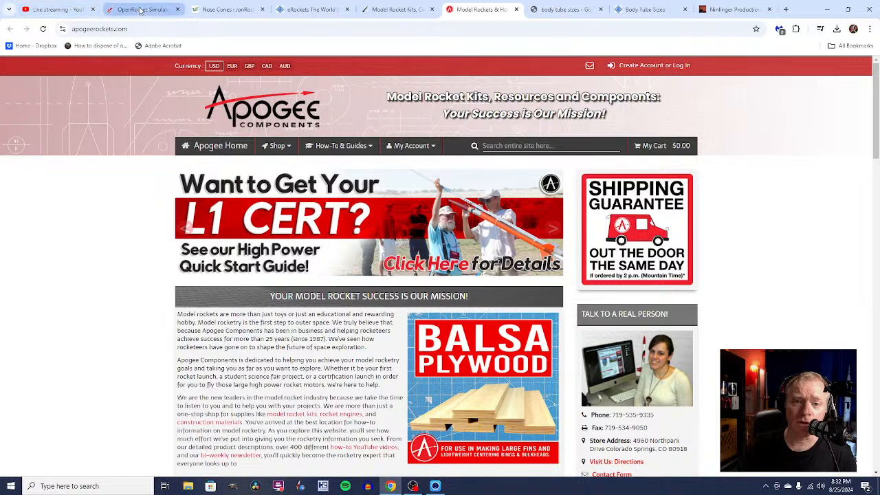
{"action": "left_click", "coordinate": [141, 9]}
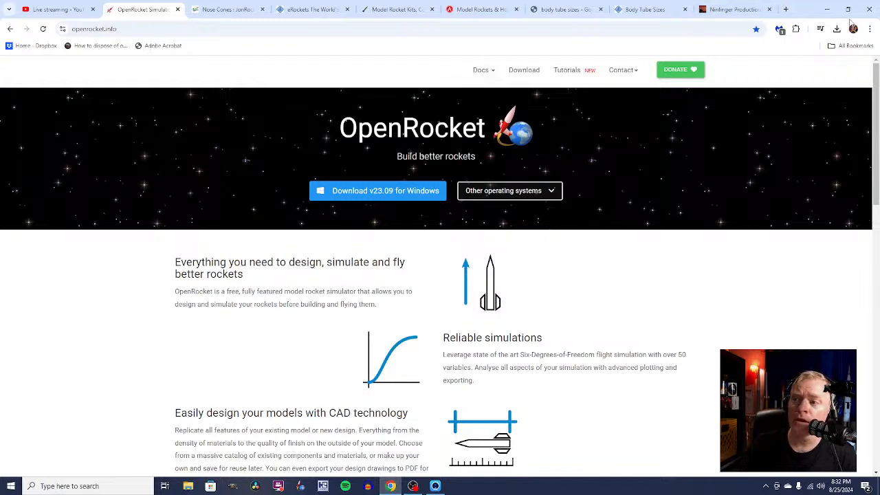
{"action": "left_click", "coordinate": [829, 10]}
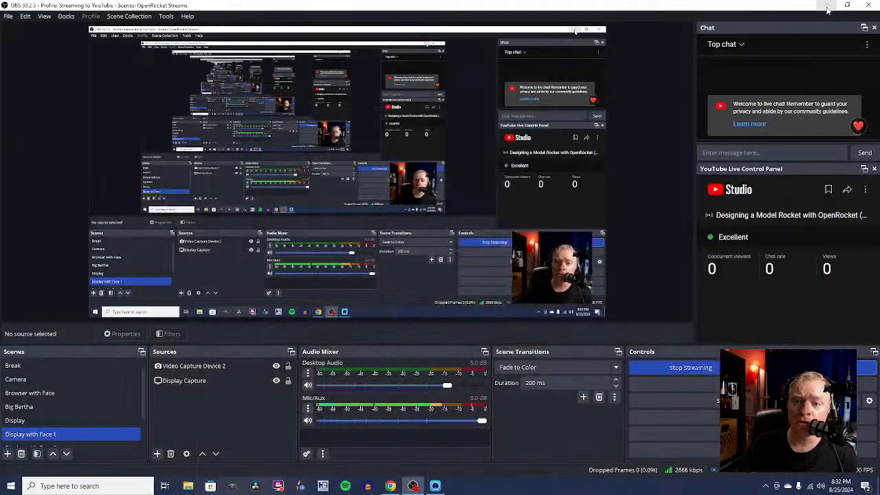
{"action": "left_click", "coordinate": [829, 9]}
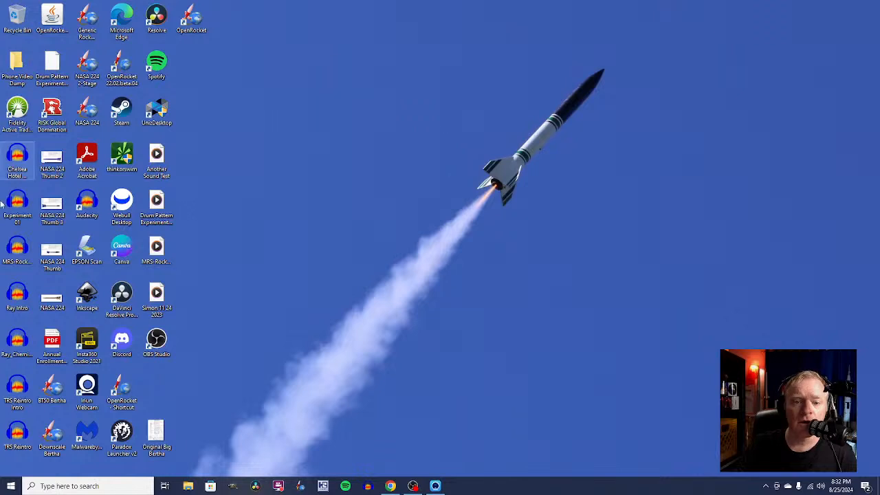
{"action": "double_click", "coordinate": [195, 22]}
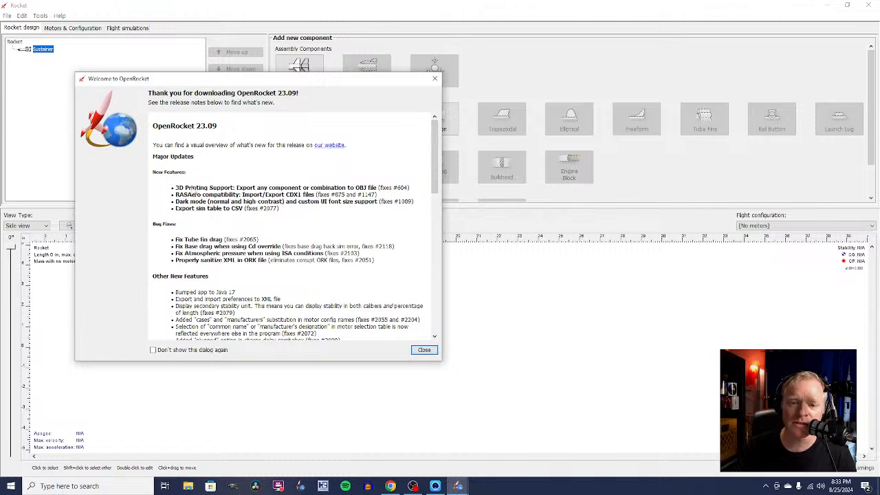
Step: Read through the OpenRocket 23.09 release notes, including new features and bug fixes, and close the welcome dialog
{"action": "left_click_drag", "start_coordinate": [177, 191], "coordinate": [377, 189]}
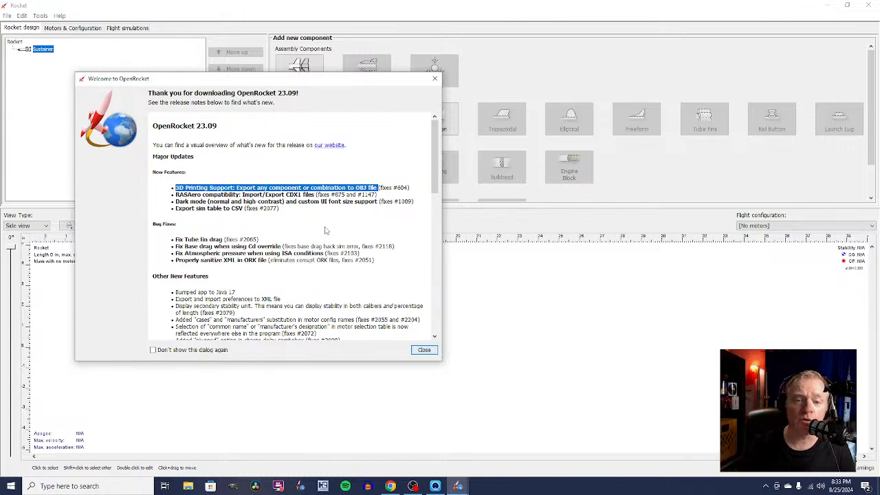
{"action": "left_click", "coordinate": [325, 231]}
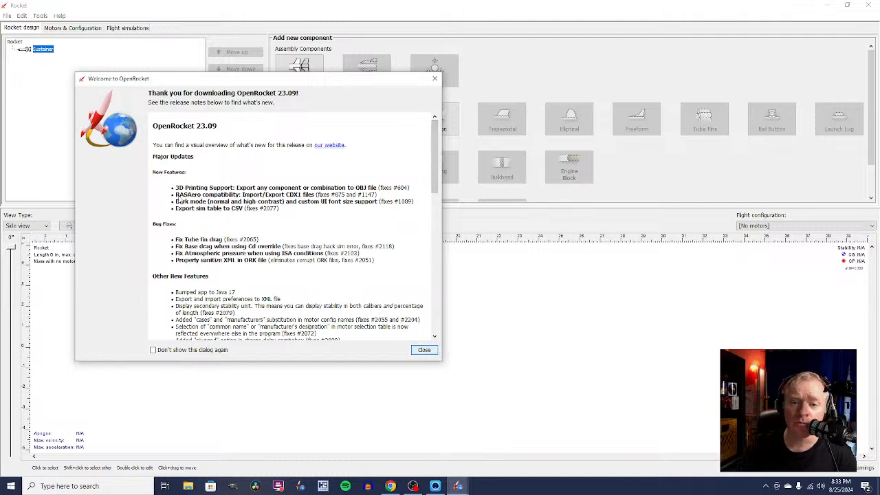
{"action": "left_click_drag", "start_coordinate": [176, 200], "coordinate": [316, 201]}
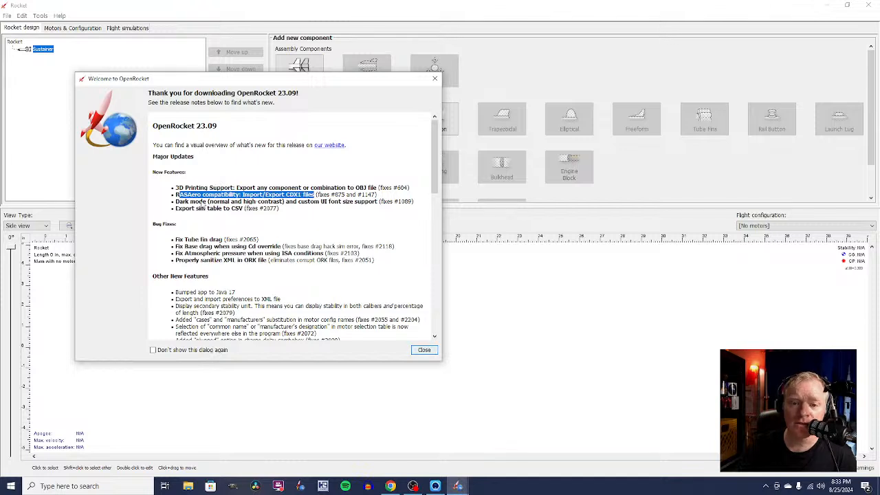
{"action": "left_click", "coordinate": [177, 200]}
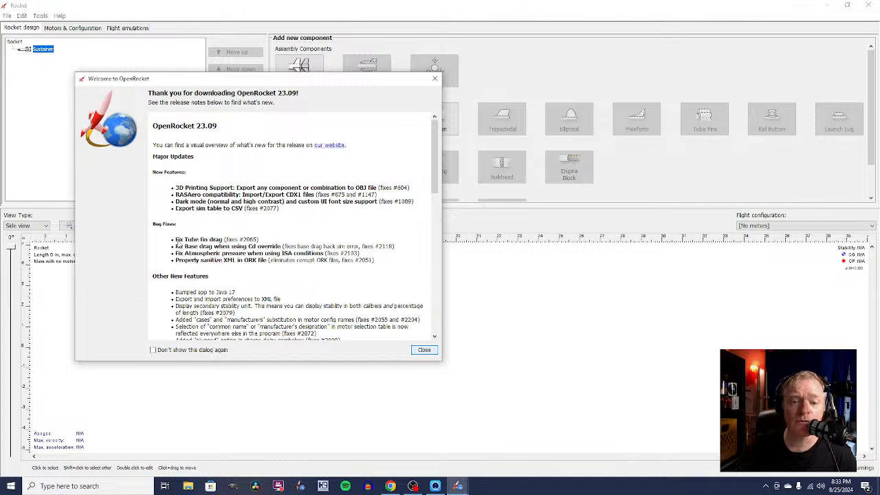
{"action": "left_click_drag", "start_coordinate": [176, 240], "coordinate": [225, 242]}
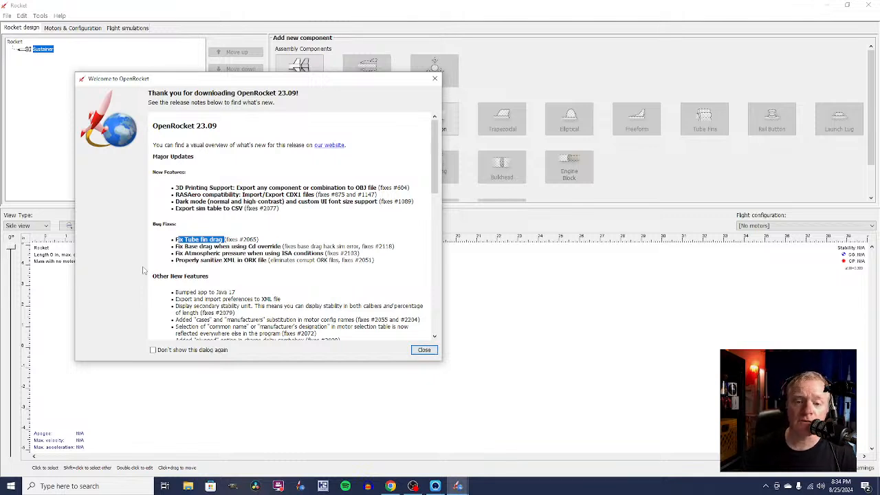
{"action": "left_click", "coordinate": [179, 260]}
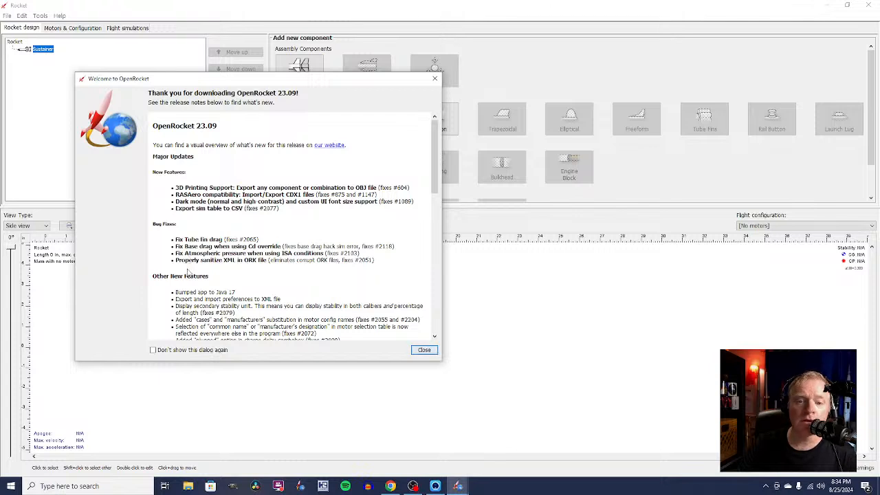
{"action": "scroll", "coordinate": [189, 268], "scroll_direction": "down", "scroll_amount": 3}
{"action": "scroll", "coordinate": [229, 270], "scroll_direction": "down", "scroll_amount": 15}
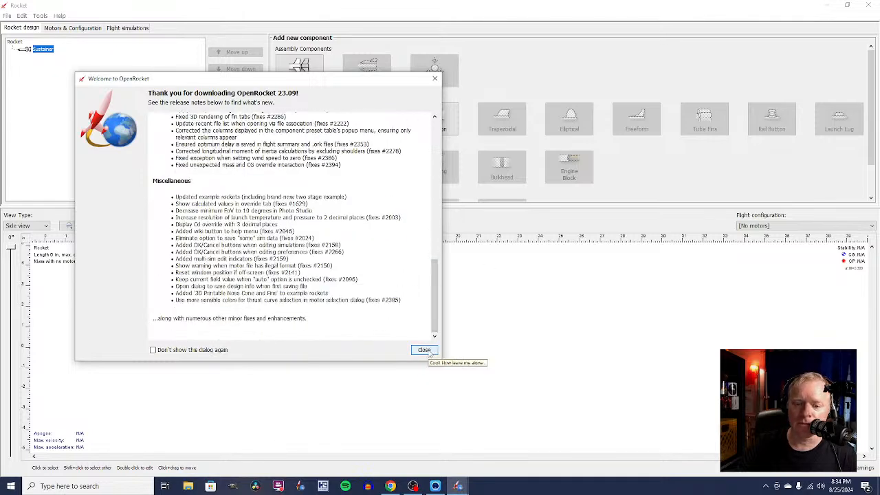
{"action": "left_click", "coordinate": [425, 350]}
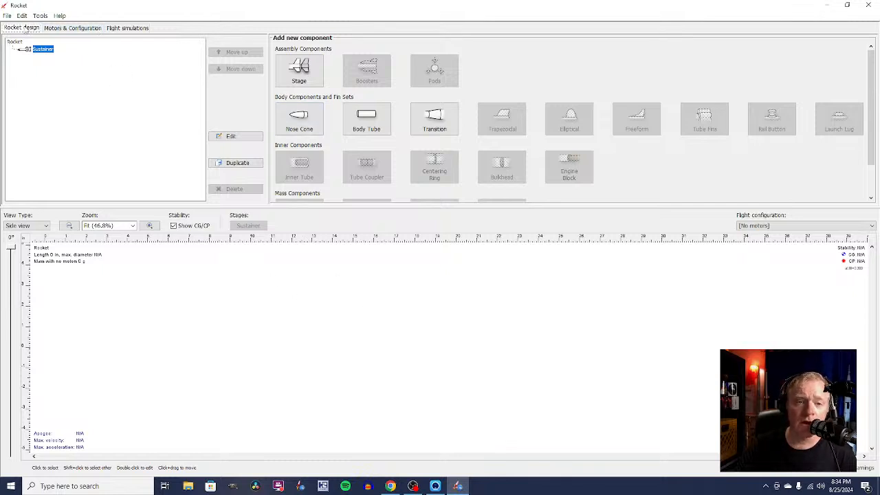
Step: Look over the motors and configuration section and the flight simulations section, and return to the rocket design
{"action": "left_click", "coordinate": [77, 29]}
{"action": "left_click", "coordinate": [122, 29]}
{"action": "left_click", "coordinate": [19, 29]}
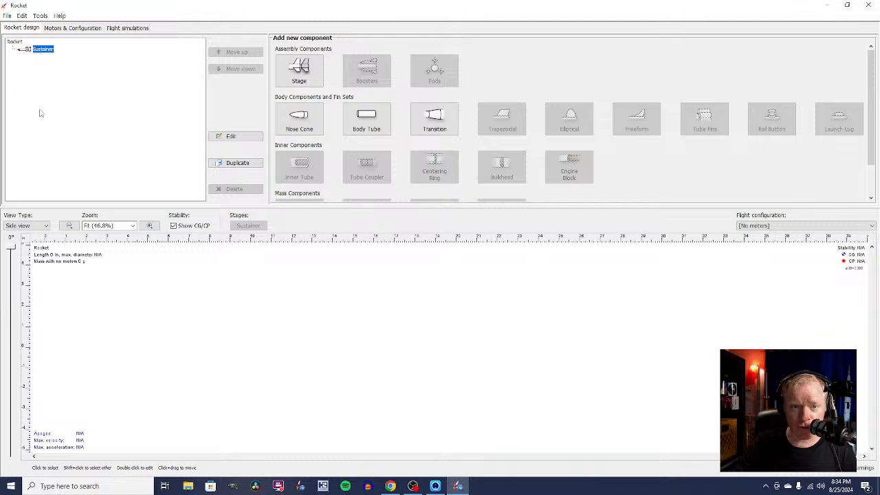
{"action": "left_click", "coordinate": [87, 29]}
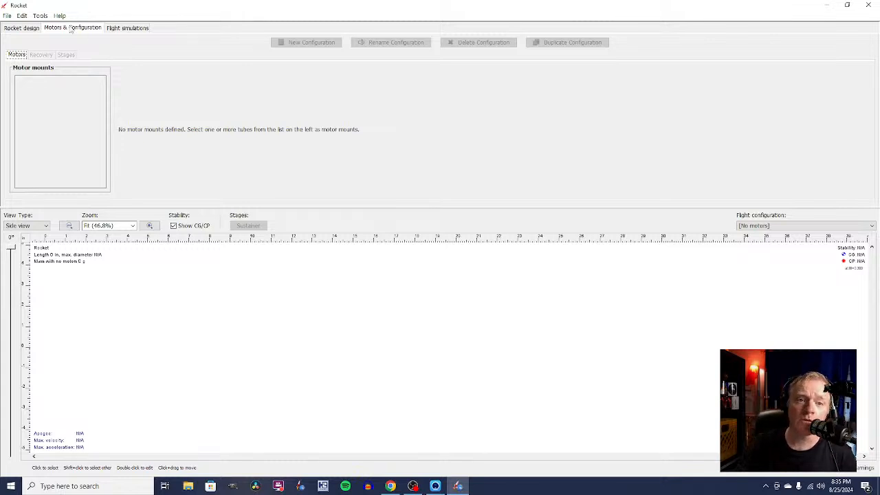
{"action": "left_click", "coordinate": [118, 29]}
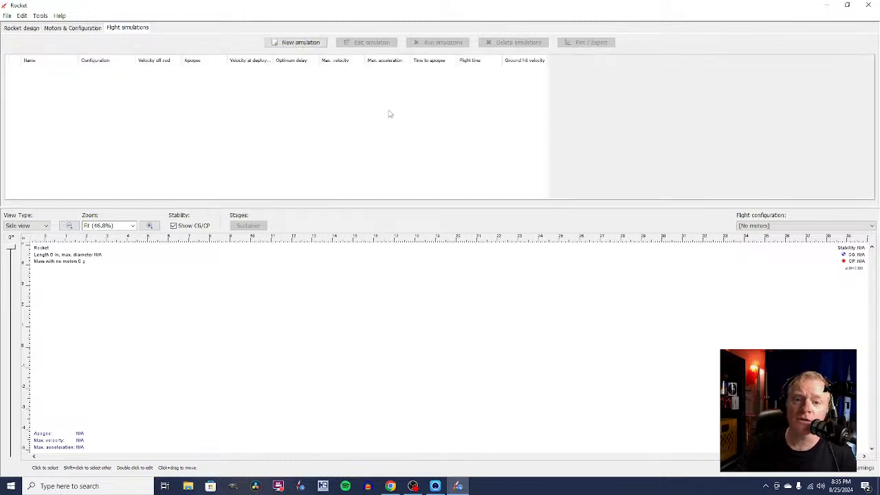
{"action": "left_click", "coordinate": [19, 29]}
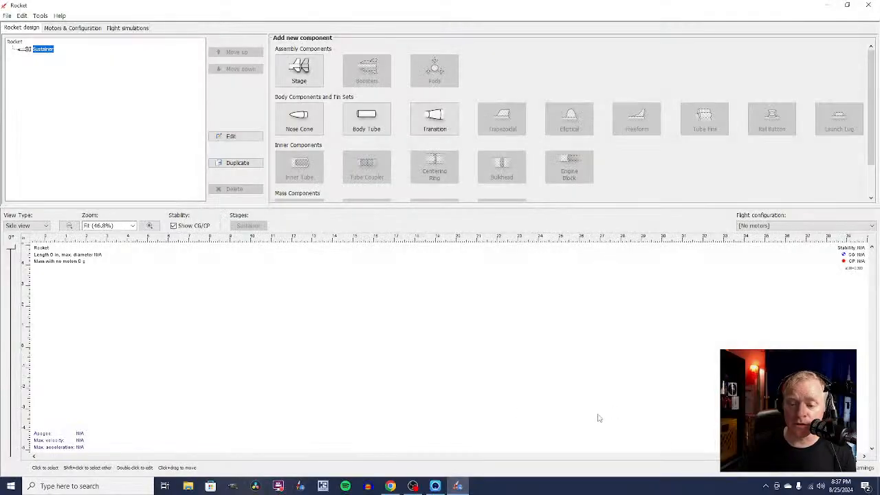
Step: Switch to Chrome and examine the part numbers and diameters in the eRockets Body Tube Sizes table
{"action": "left_click", "coordinate": [393, 487]}
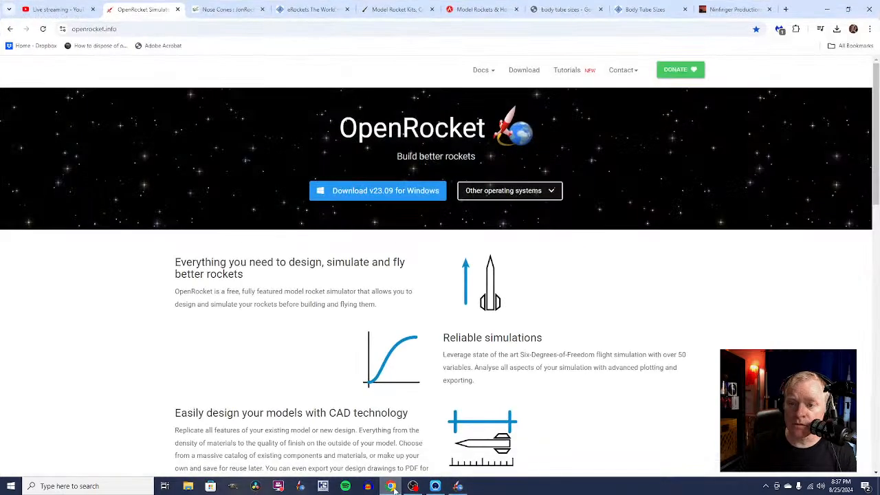
{"action": "left_click", "coordinate": [660, 10]}
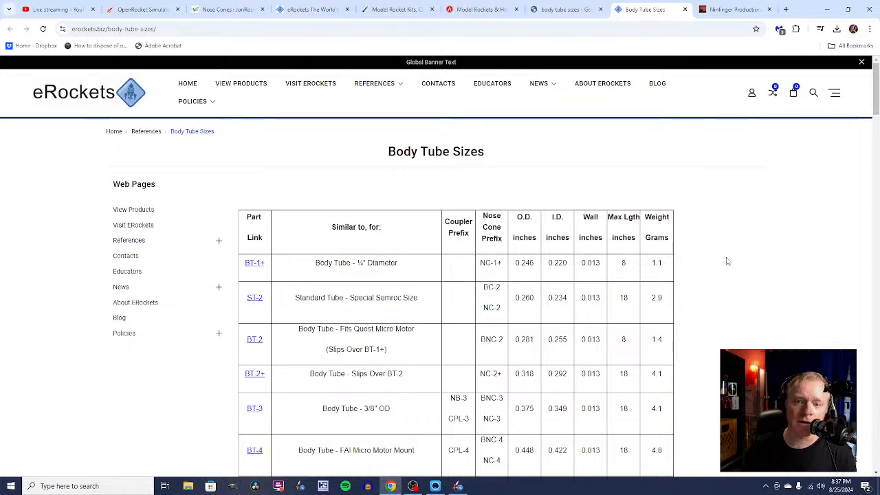
{"action": "scroll", "coordinate": [722, 275], "scroll_direction": "down", "scroll_amount": 5}
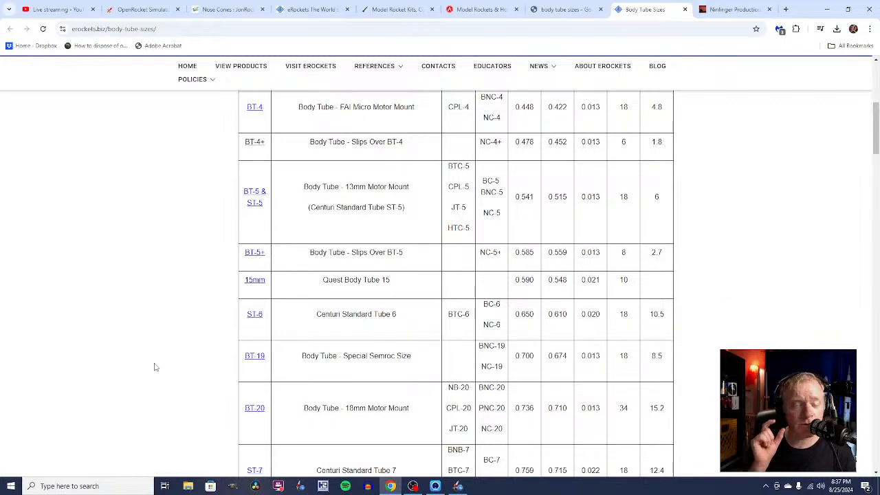
{"action": "scroll", "coordinate": [156, 374], "scroll_direction": "up", "scroll_amount": 1}
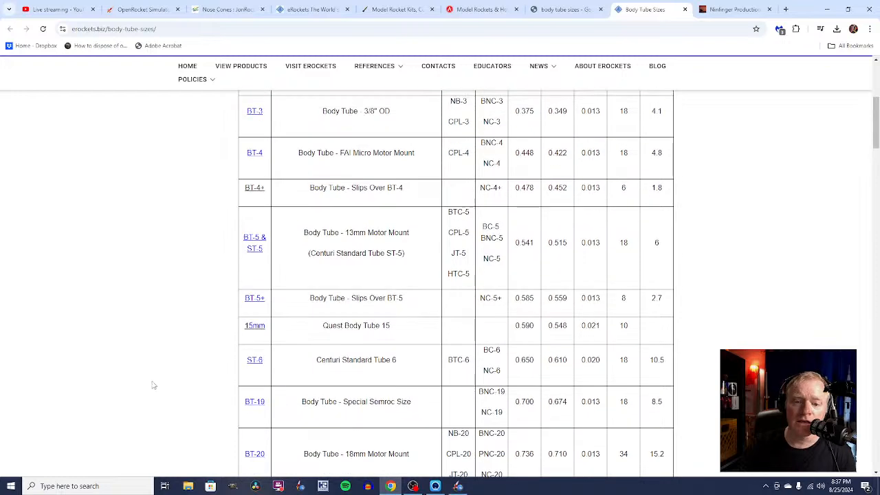
{"action": "scroll", "coordinate": [166, 387], "scroll_direction": "down", "scroll_amount": 2}
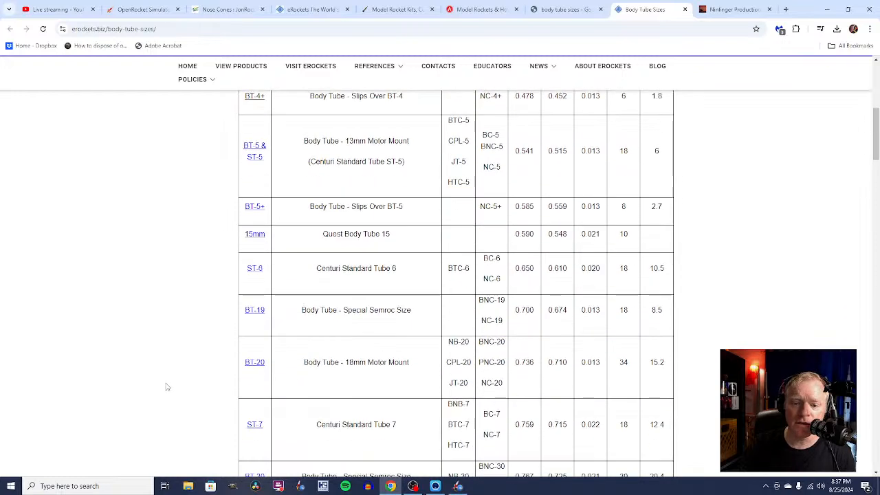
{"action": "scroll", "coordinate": [312, 362], "scroll_direction": "down", "scroll_amount": 15}
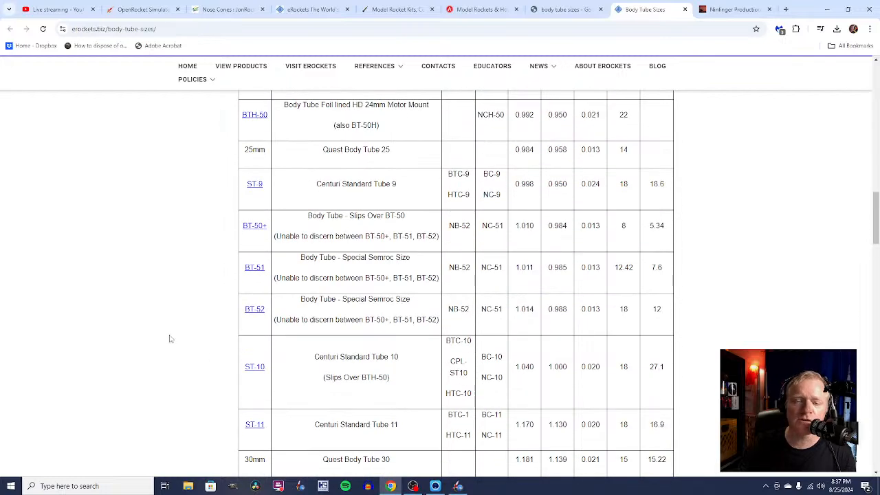
Step: Examine the paper body tube dimensions on the Ninfinger page of Estes body tube and fin stock sizes
{"action": "left_click", "coordinate": [731, 10]}
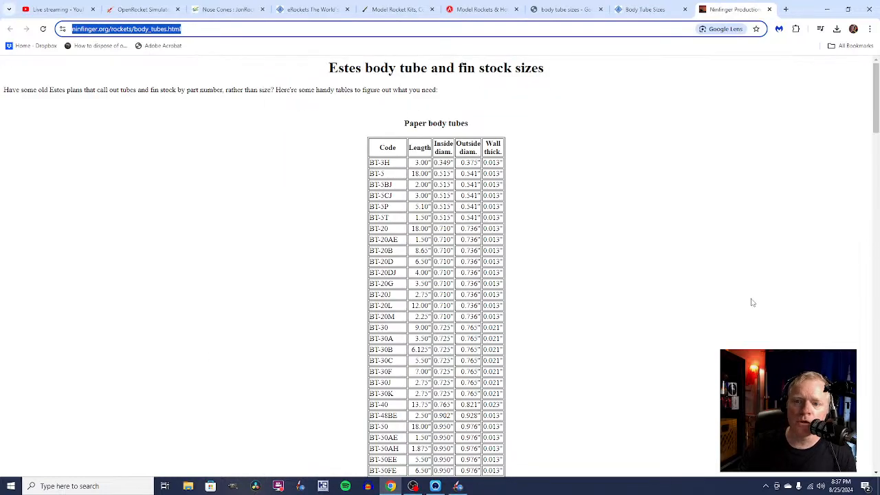
{"action": "scroll", "coordinate": [556, 310], "scroll_direction": "down", "scroll_amount": 10}
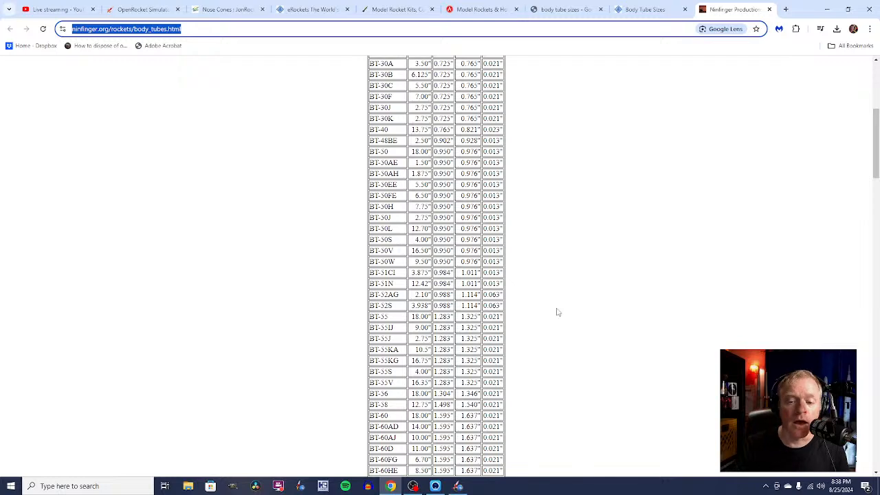
{"action": "scroll", "coordinate": [573, 296], "scroll_direction": "up", "scroll_amount": 4}
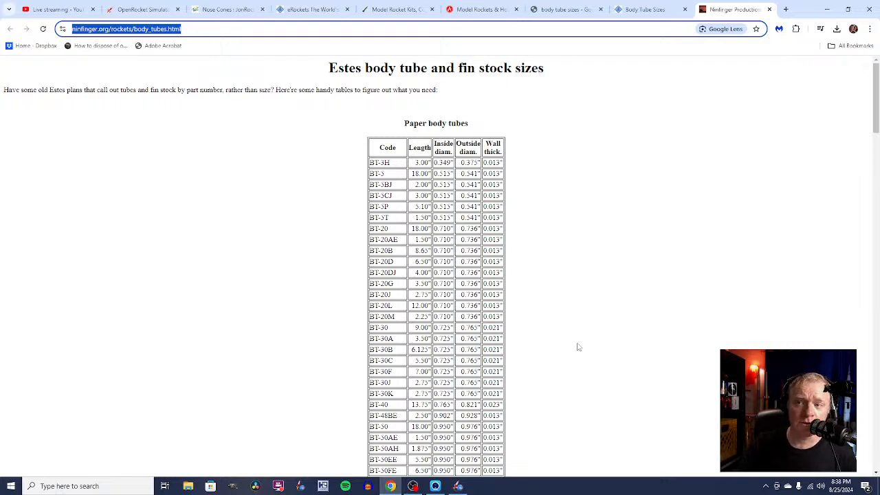
Step: Return to the eRockets body tube table and compare the listed tube sizes, from small motor mounts to BT-55
{"action": "left_click", "coordinate": [644, 9]}
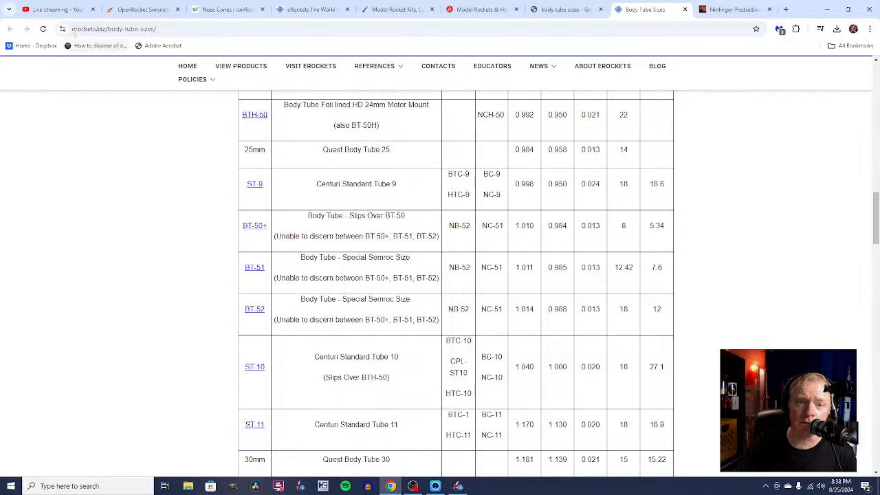
{"action": "scroll", "coordinate": [181, 265], "scroll_direction": "up", "scroll_amount": 2}
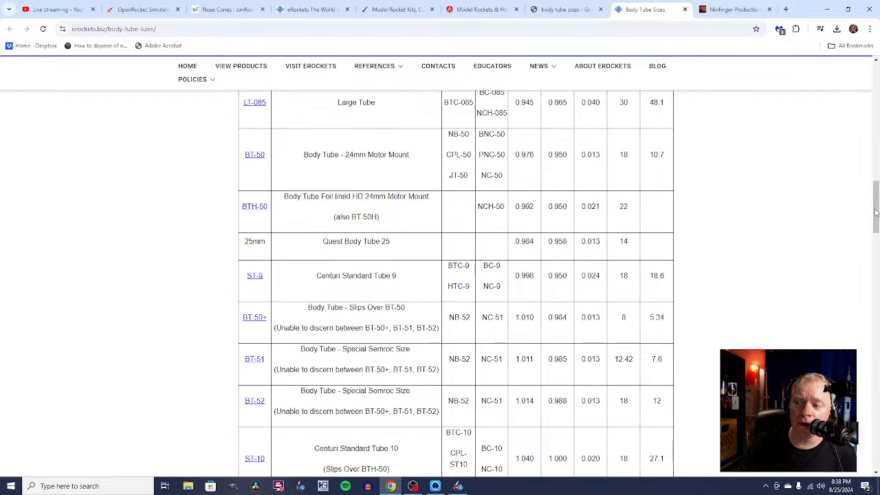
{"action": "left_click_drag", "start_coordinate": [876, 214], "coordinate": [871, 195]}
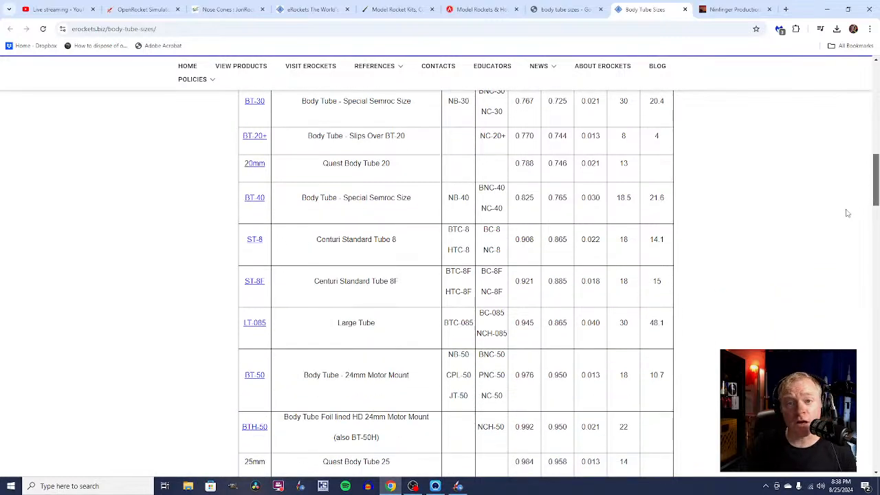
{"action": "scroll", "coordinate": [808, 226], "scroll_direction": "down", "scroll_amount": 4}
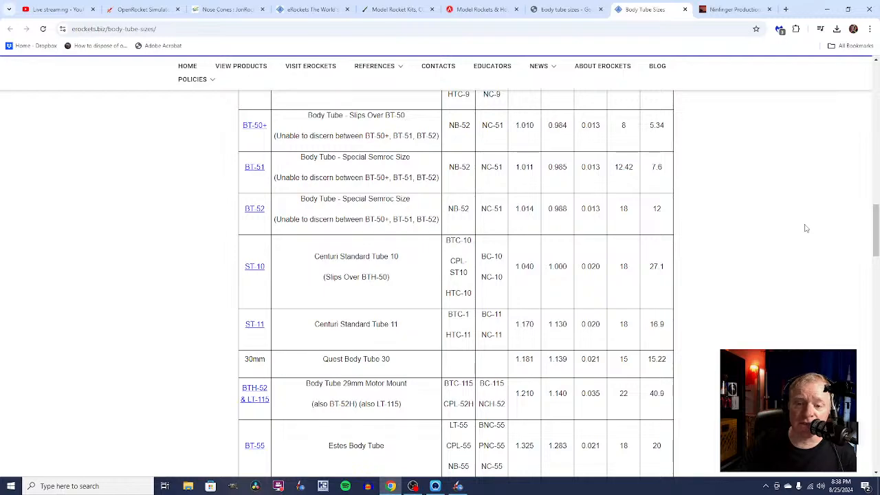
{"action": "left_click_drag", "start_coordinate": [875, 230], "coordinate": [856, 117]}
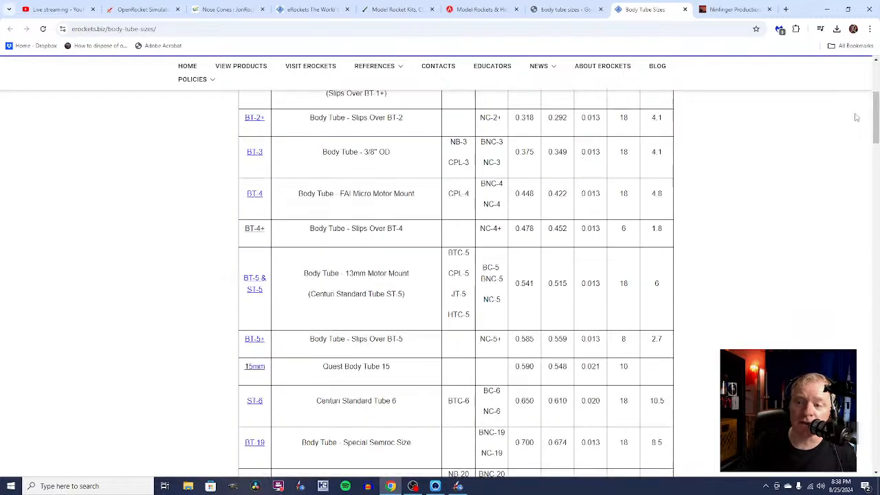
Step: Recheck the Estes paper body tube table on the Ninfinger page and switch back to OpenRocket
{"action": "left_click", "coordinate": [730, 9]}
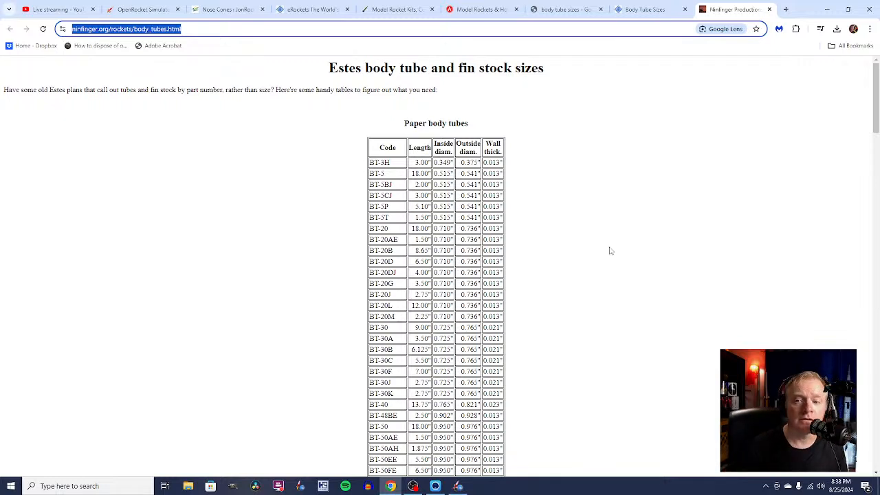
{"action": "scroll", "coordinate": [609, 251], "scroll_direction": "down", "scroll_amount": 5}
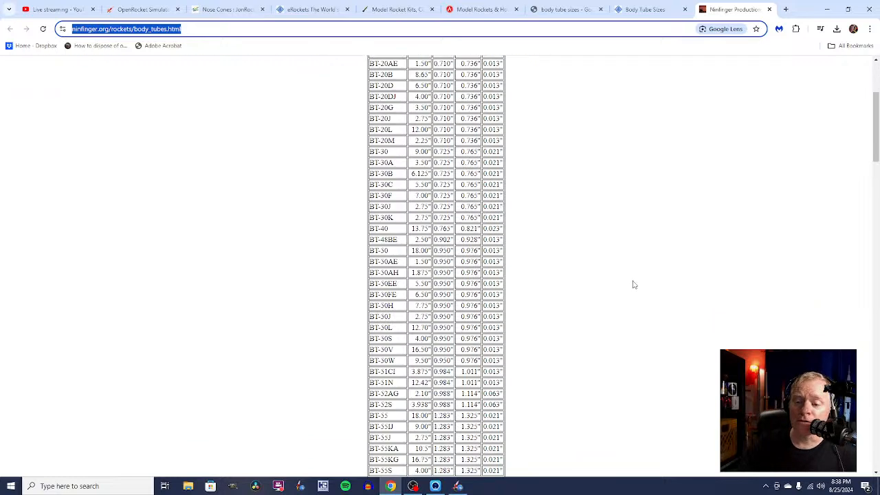
{"action": "scroll", "coordinate": [626, 293], "scroll_direction": "up", "scroll_amount": 5}
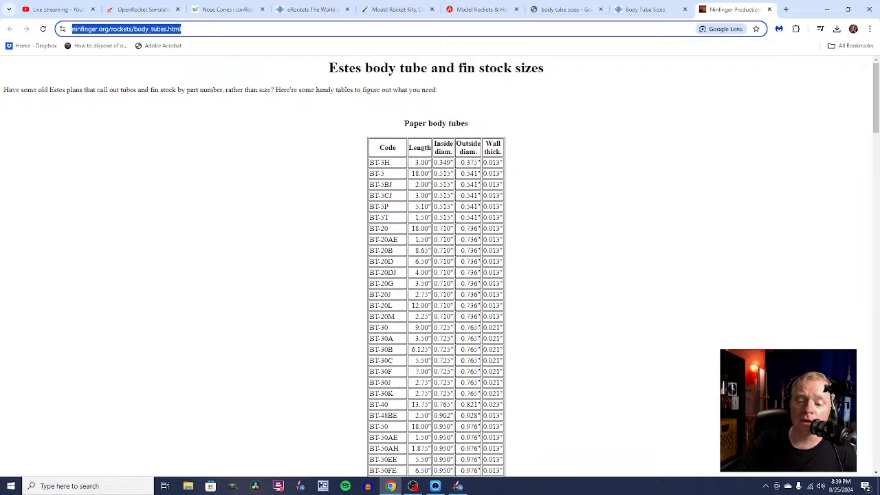
{"action": "left_click", "coordinate": [457, 487]}
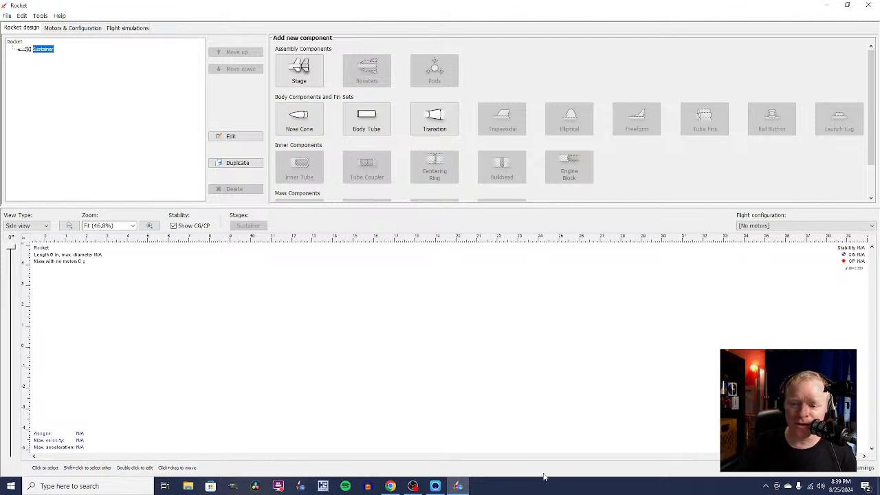
Step: Switch to Chrome and examine the BT-50 to BT-100 series tubes in the Ninfinger table of Estes paper body tubes
{"action": "left_click", "coordinate": [390, 486]}
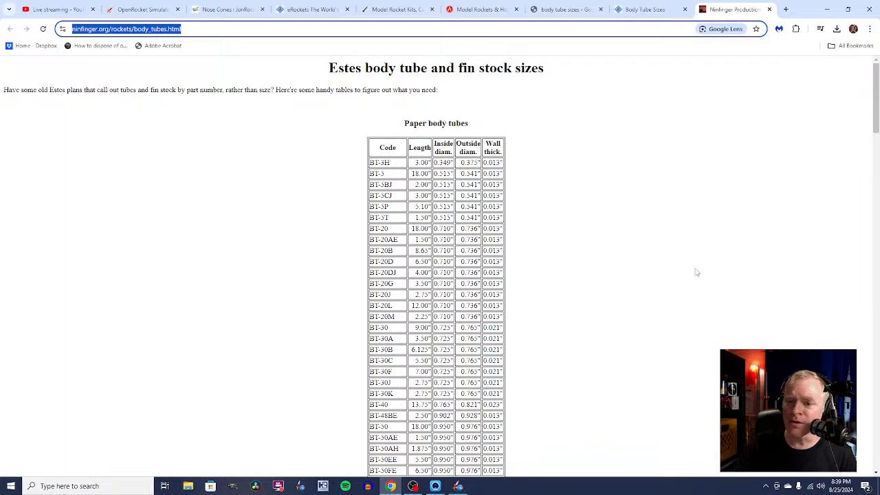
{"action": "scroll", "coordinate": [678, 295], "scroll_direction": "down", "scroll_amount": 8}
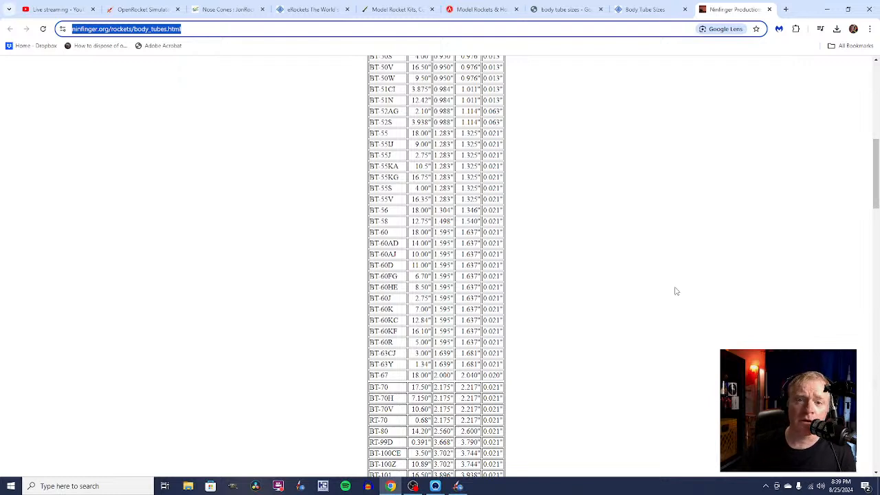
Step: Go back from the JonRocket nose cone listing to the shop's home page and look over its product categories
{"action": "left_click", "coordinate": [227, 9]}
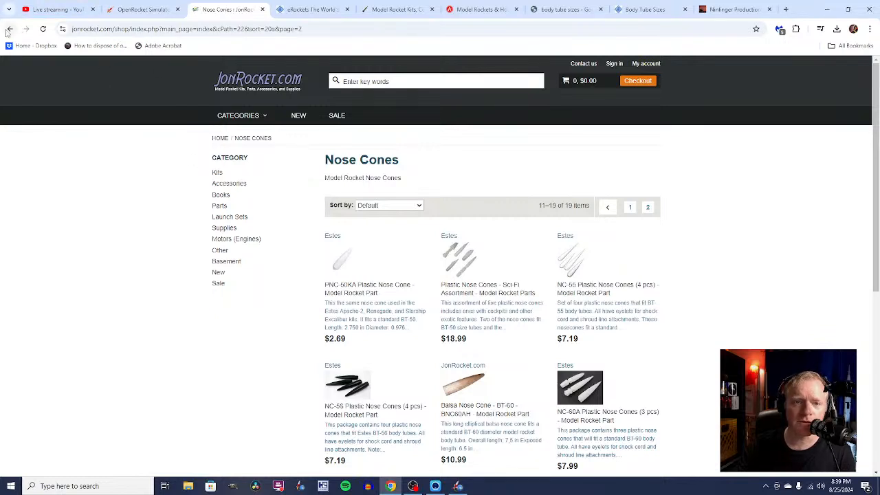
{"action": "left_click", "coordinate": [9, 30]}
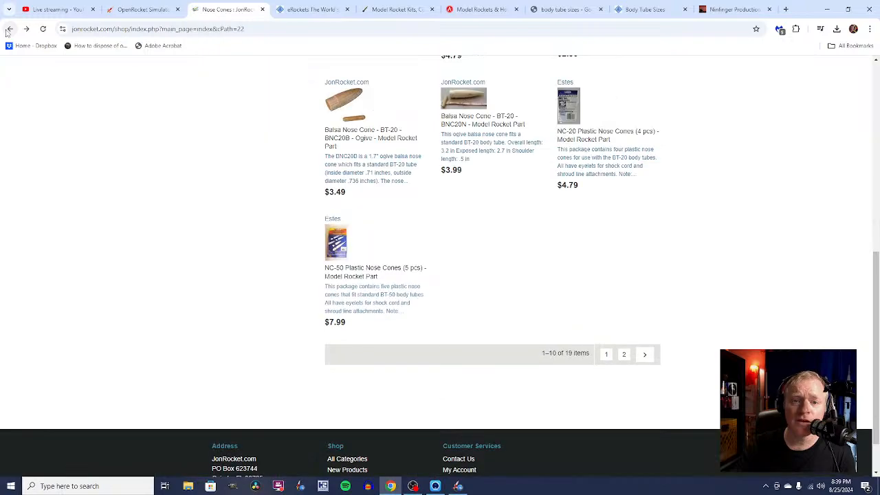
{"action": "left_click", "coordinate": [9, 30]}
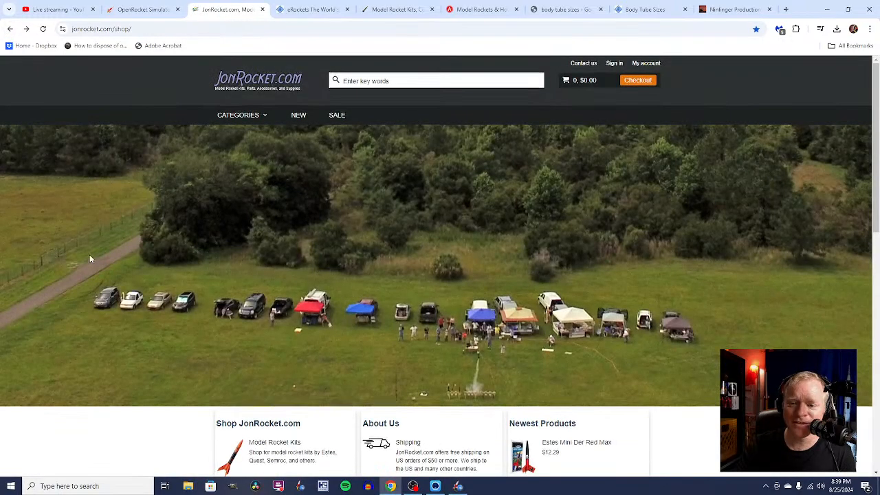
{"action": "scroll", "coordinate": [89, 256], "scroll_direction": "down", "scroll_amount": 3}
{"action": "scroll", "coordinate": [94, 260], "scroll_direction": "up", "scroll_amount": 5}
{"action": "scroll", "coordinate": [92, 257], "scroll_direction": "down", "scroll_amount": 6}
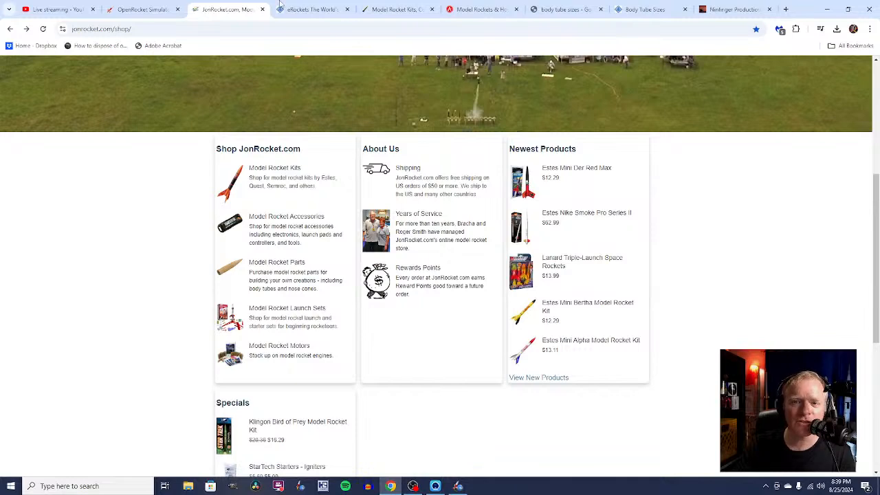
Step: Open the full product category list on the eRockets site and look through the categories
{"action": "left_click", "coordinate": [308, 9]}
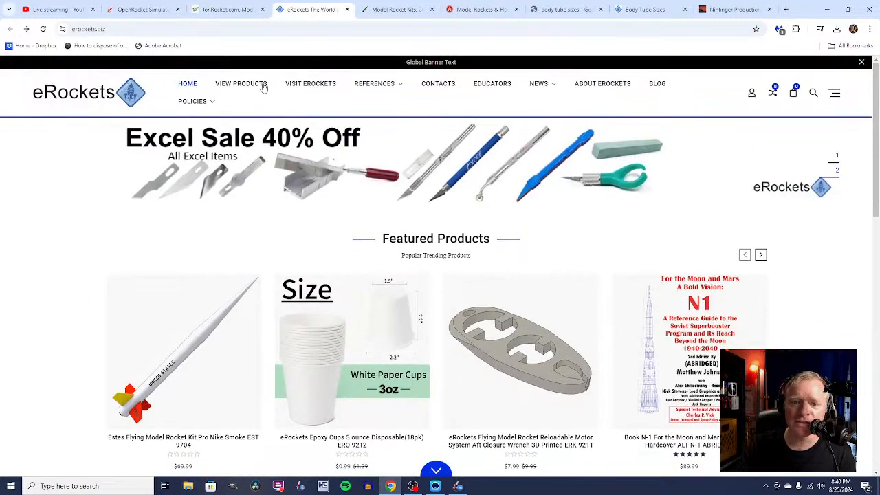
{"action": "left_click", "coordinate": [223, 85]}
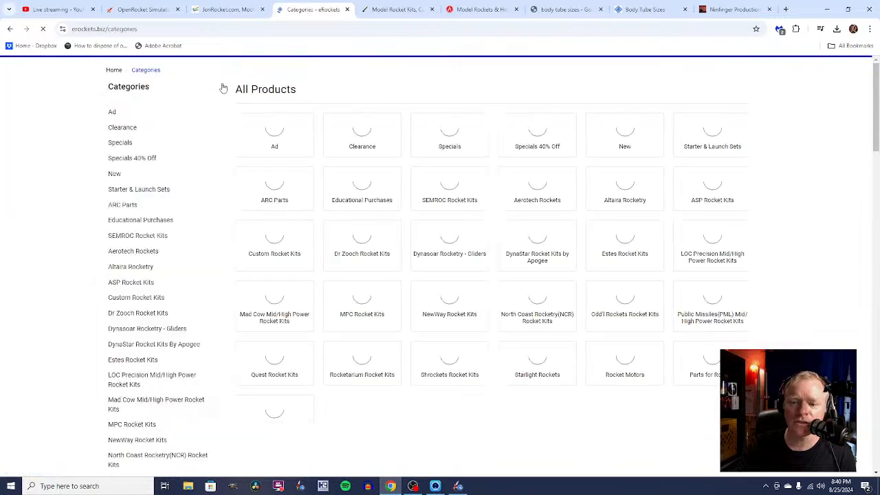
{"action": "scroll", "coordinate": [128, 241], "scroll_direction": "down", "scroll_amount": 3}
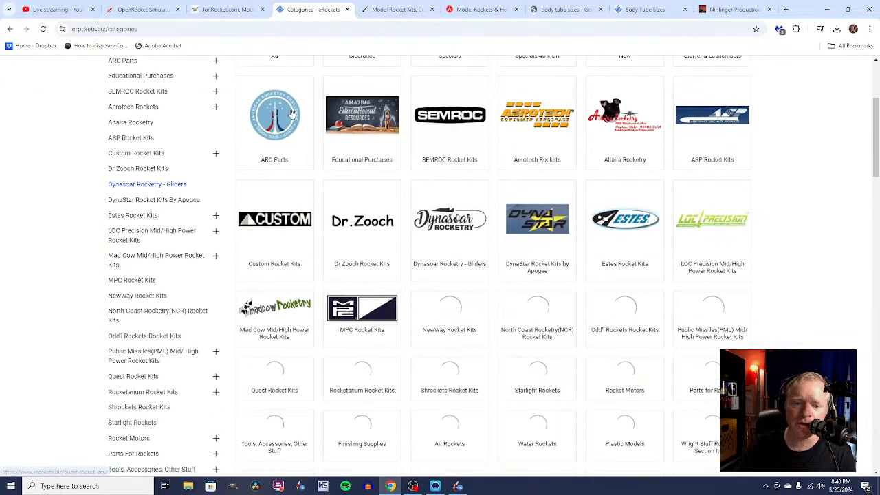
Step: Browse the Model Rocket Transition Sections among the parts and building materials on the ASP Rocketry site
{"action": "left_click", "coordinate": [393, 9]}
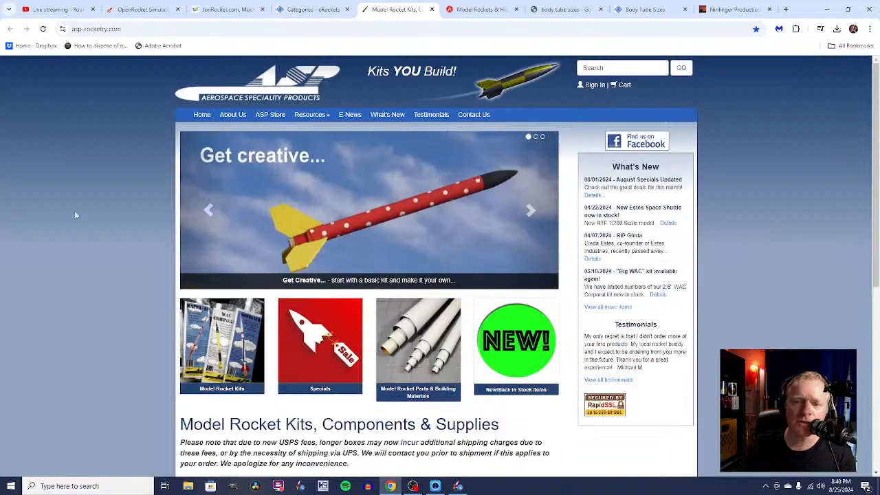
{"action": "scroll", "coordinate": [76, 215], "scroll_direction": "down", "scroll_amount": 1}
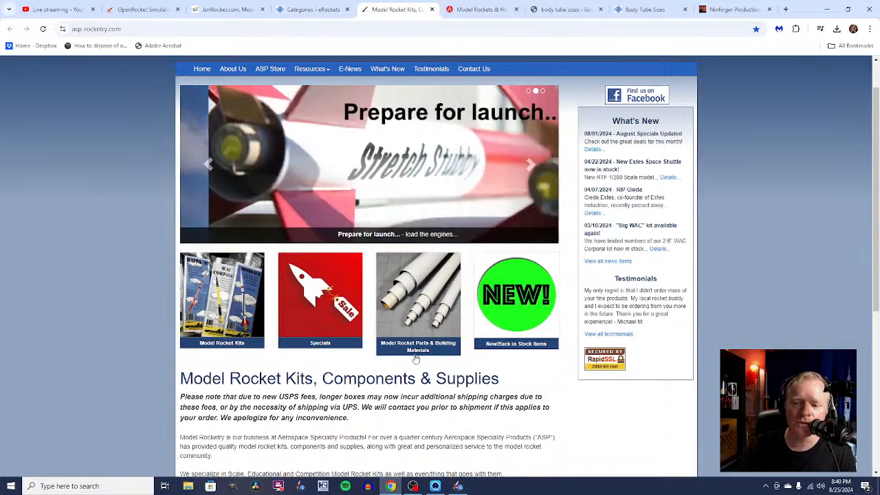
{"action": "left_click", "coordinate": [418, 346]}
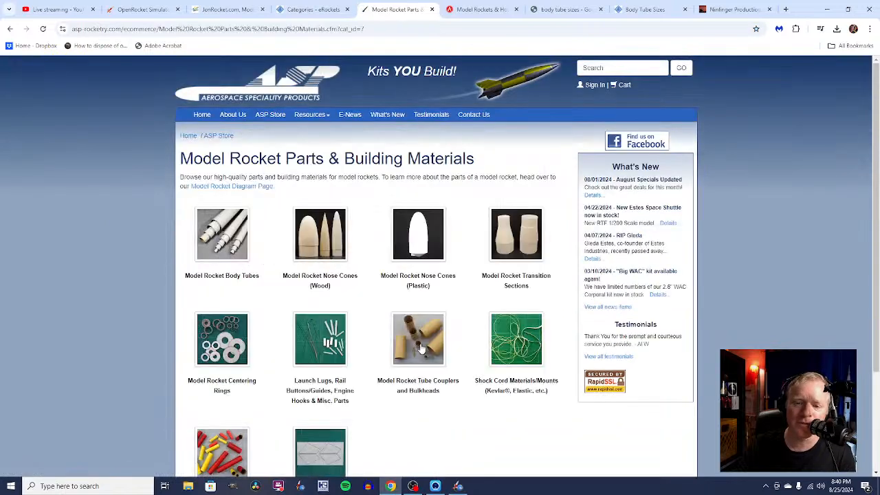
{"action": "scroll", "coordinate": [60, 286], "scroll_direction": "down", "scroll_amount": 1}
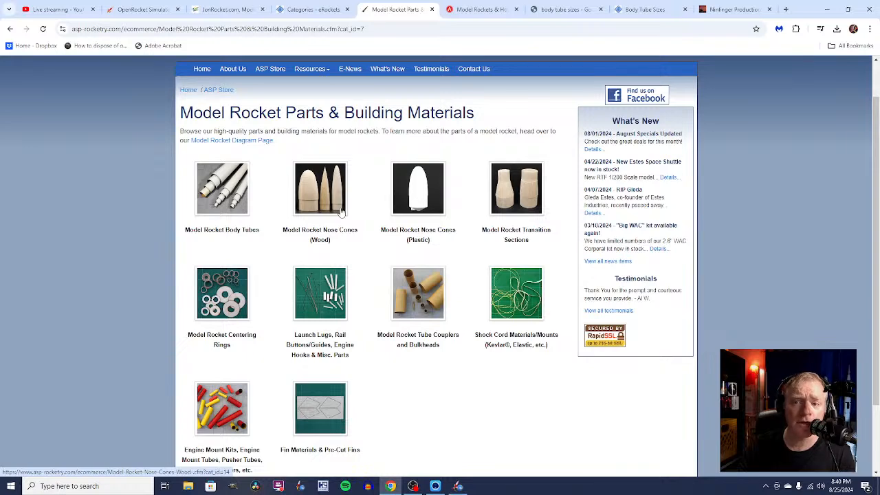
{"action": "left_click", "coordinate": [503, 217]}
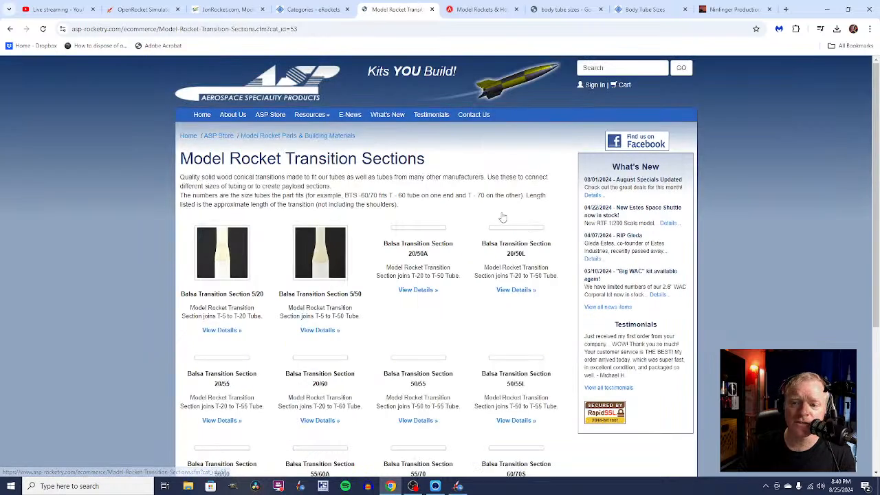
{"action": "scroll", "coordinate": [490, 264], "scroll_direction": "down", "scroll_amount": 8}
{"action": "scroll", "coordinate": [491, 263], "scroll_direction": "up", "scroll_amount": 10}
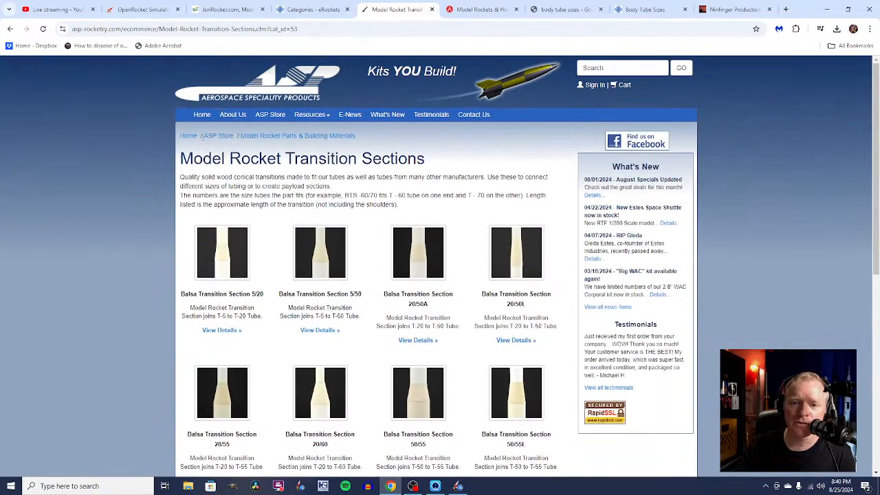
Step: Return to the ASP Store's parts and building materials and look through the Model Rocket Body Tubes listing
{"action": "left_click", "coordinate": [217, 137]}
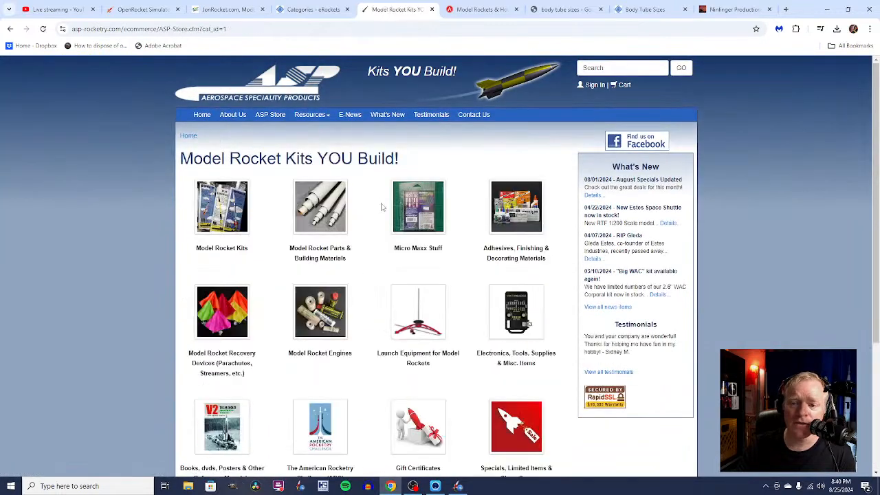
{"action": "left_click", "coordinate": [316, 227]}
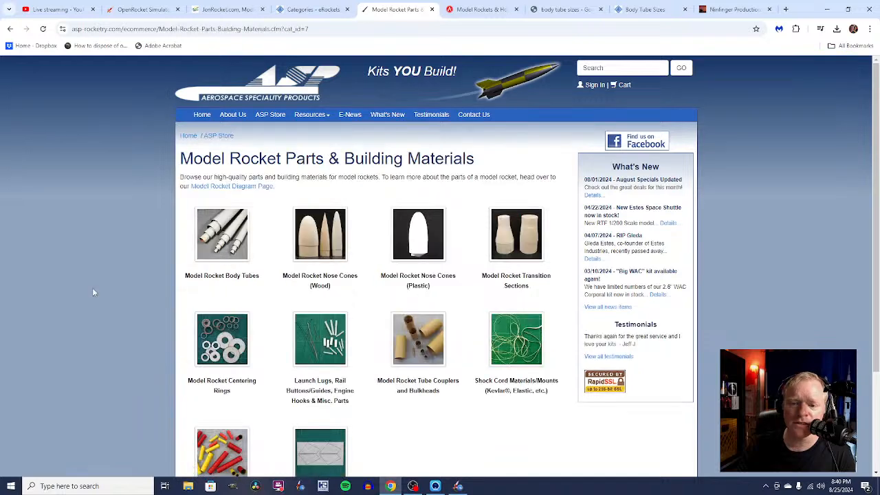
{"action": "scroll", "coordinate": [198, 160], "scroll_direction": "down", "scroll_amount": 3}
{"action": "left_click", "coordinate": [204, 146]}
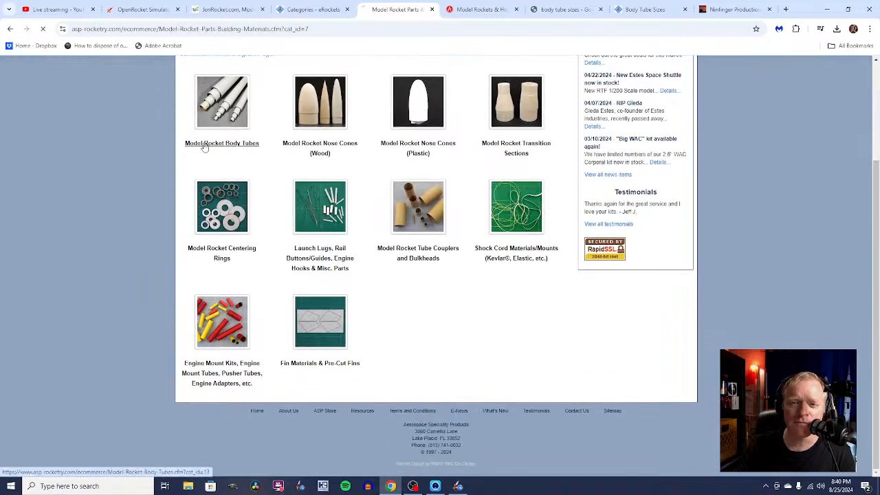
{"action": "scroll", "coordinate": [208, 265], "scroll_direction": "down", "scroll_amount": 1}
{"action": "scroll", "coordinate": [193, 275], "scroll_direction": "down", "scroll_amount": 10}
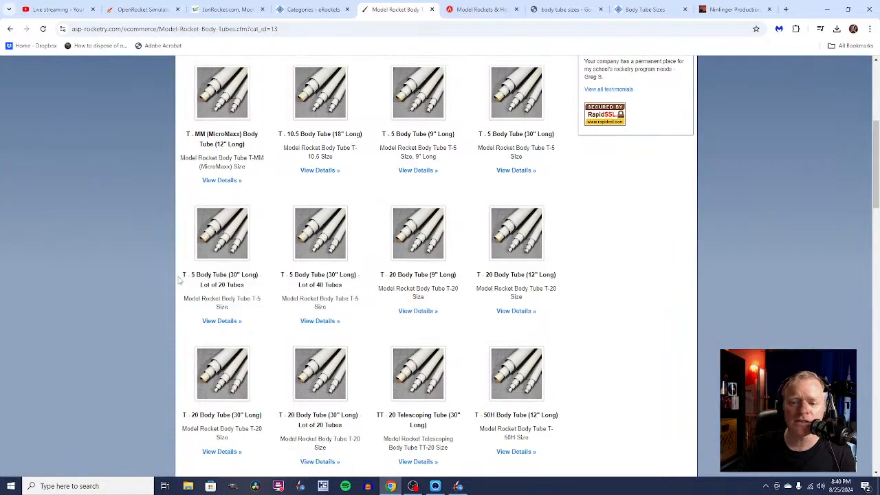
{"action": "scroll", "coordinate": [178, 279], "scroll_direction": "down", "scroll_amount": 8}
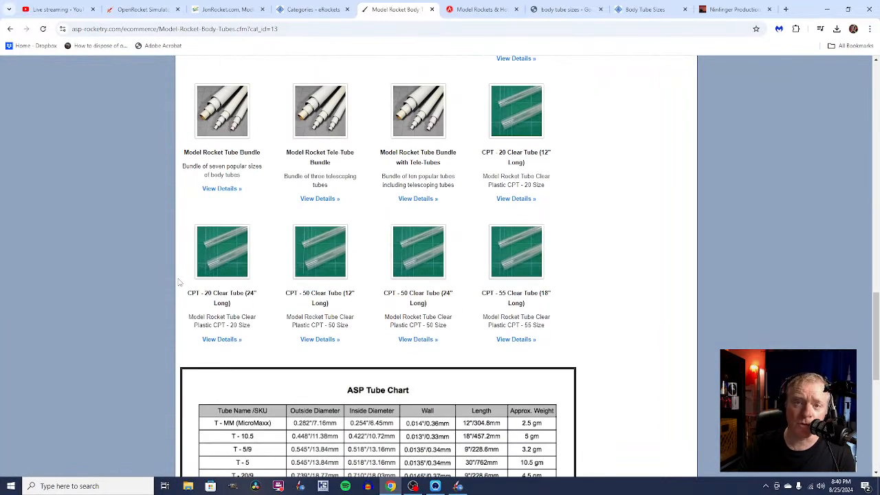
{"action": "scroll", "coordinate": [178, 282], "scroll_direction": "up", "scroll_amount": 6}
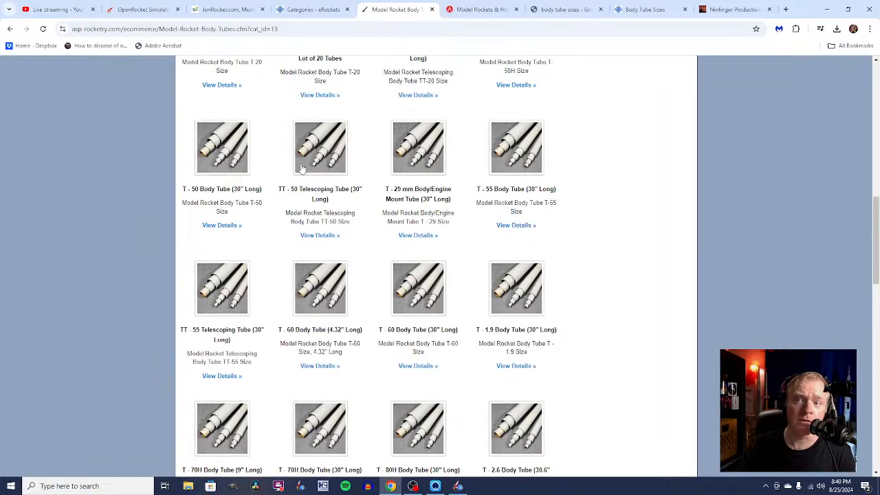
Step: View the Apogee Components home page and close the Google search page for body tube sizes
{"action": "left_click", "coordinate": [484, 9]}
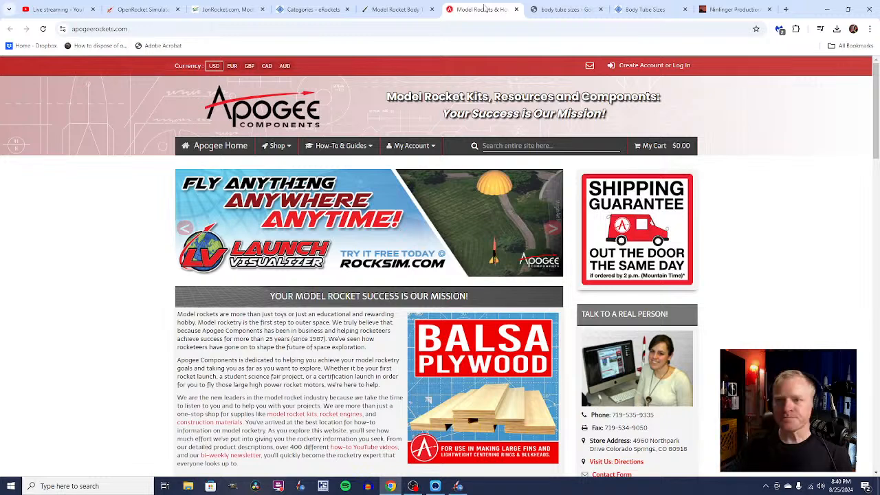
{"action": "left_click", "coordinate": [561, 10]}
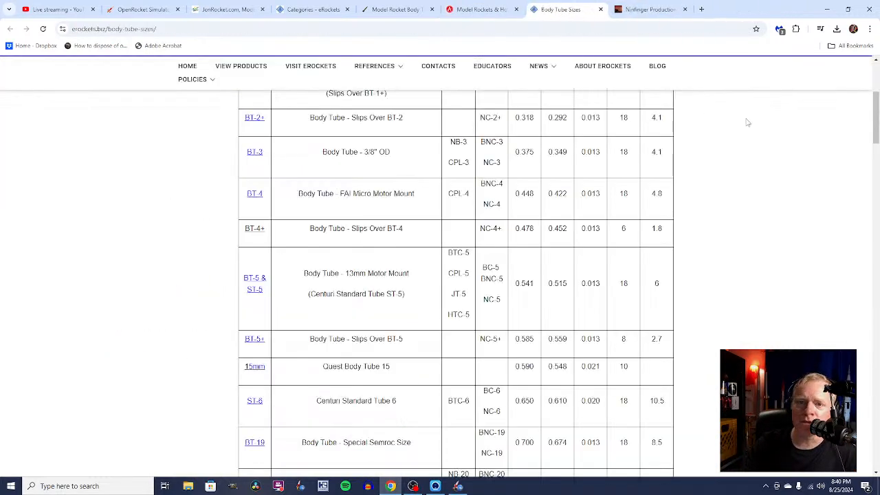
{"action": "left_click", "coordinate": [600, 9]}
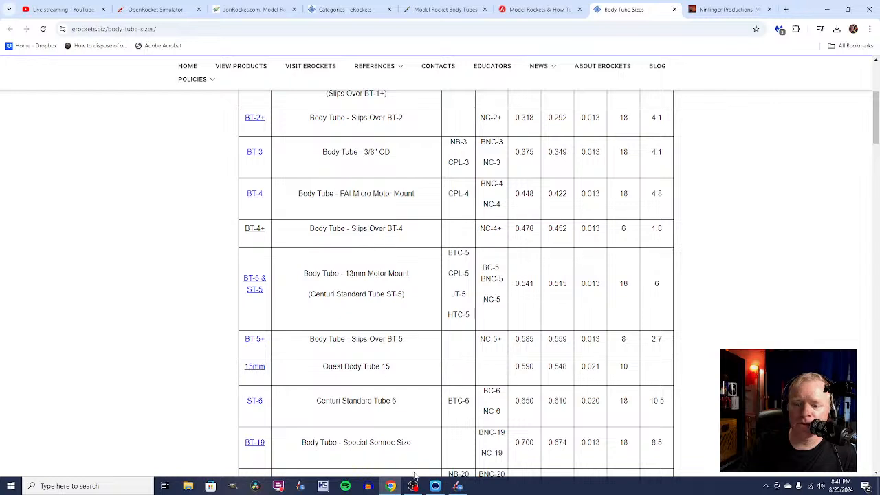
Step: Check the live stream in YouTube Studio and OBS, and switch back to OpenRocket
{"action": "left_click", "coordinate": [63, 10]}
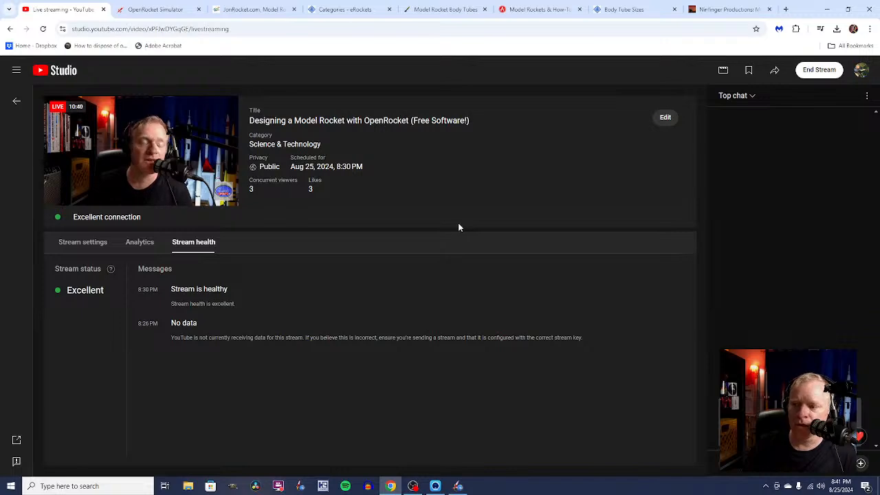
{"action": "left_click", "coordinate": [413, 486]}
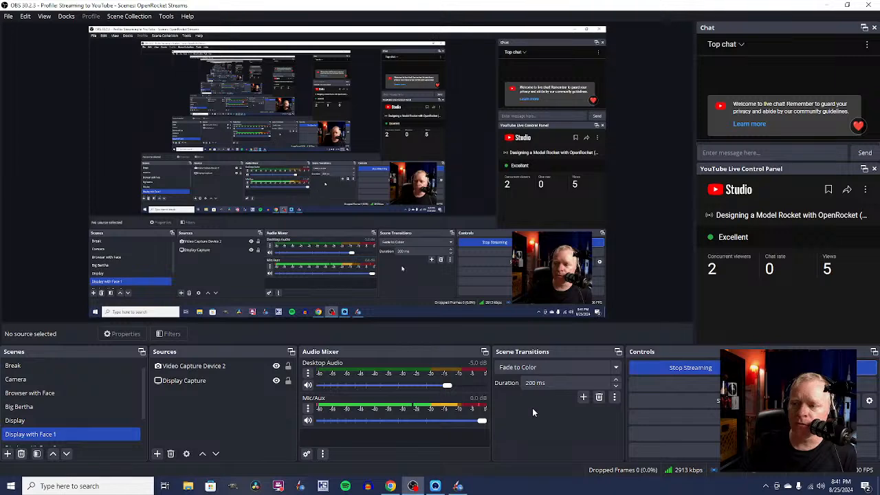
{"action": "left_click", "coordinate": [459, 487]}
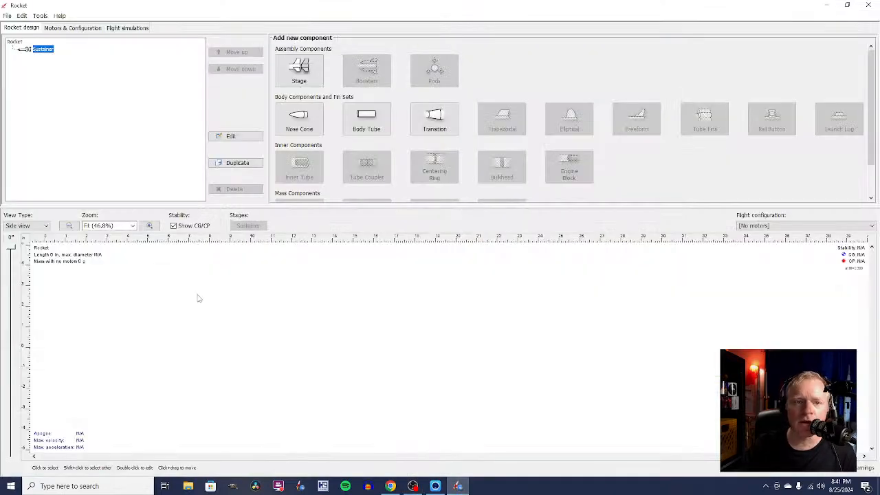
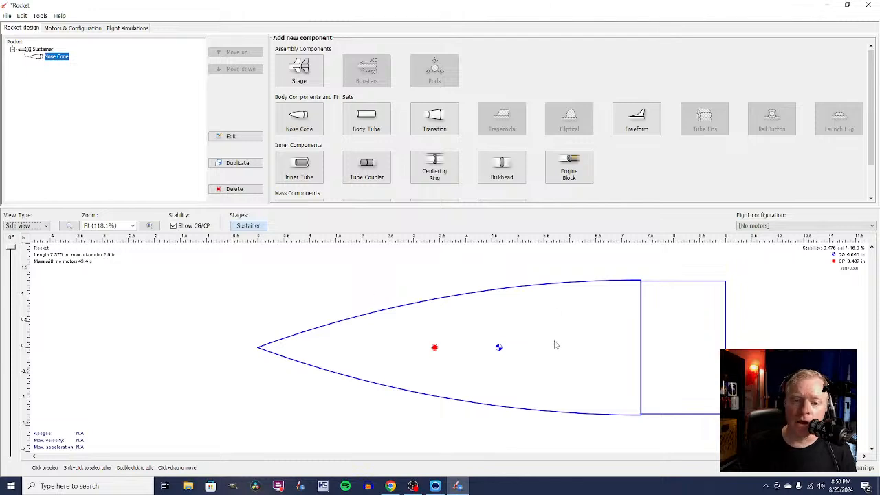
Step: Open the nose cone's configuration and set its component material to Cardboard (0.68 g/cm³)
{"action": "double_click", "coordinate": [593, 319]}
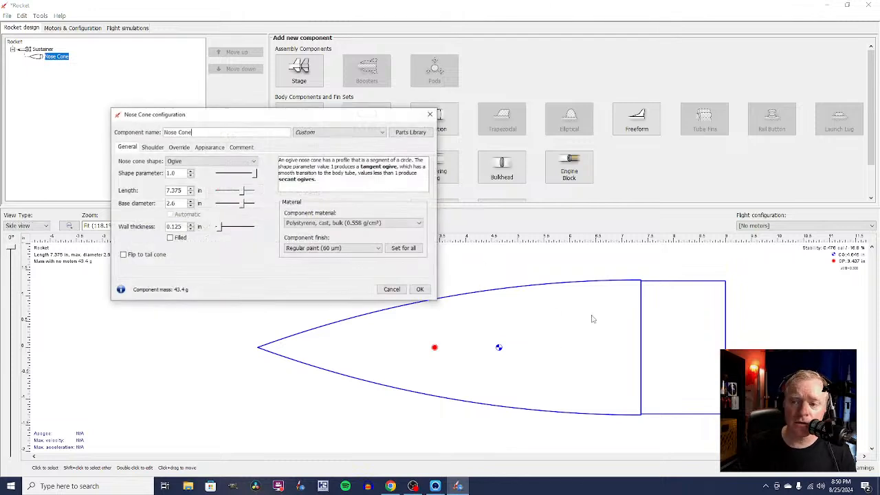
{"action": "left_click", "coordinate": [418, 224]}
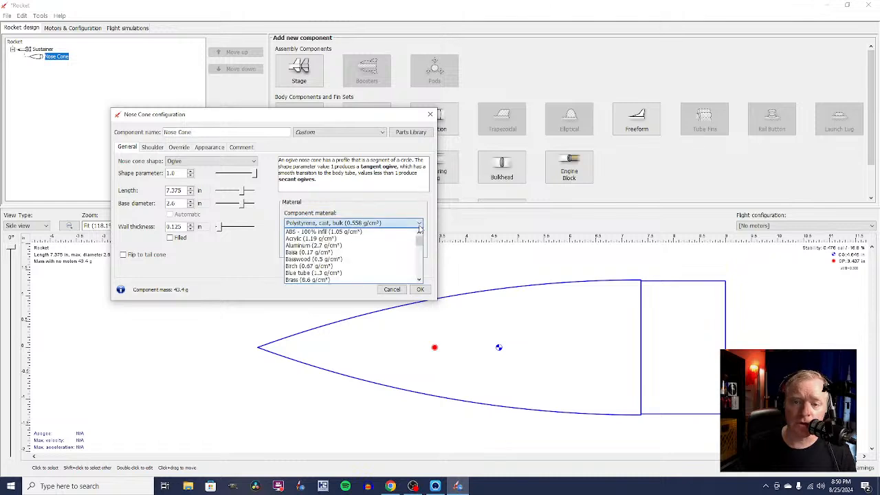
{"action": "left_click_drag", "start_coordinate": [419, 239], "coordinate": [419, 251]}
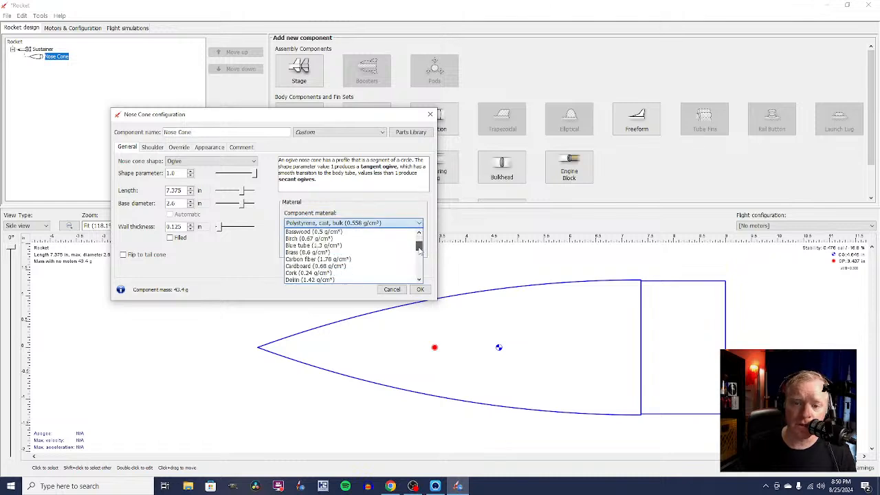
{"action": "left_click", "coordinate": [371, 266]}
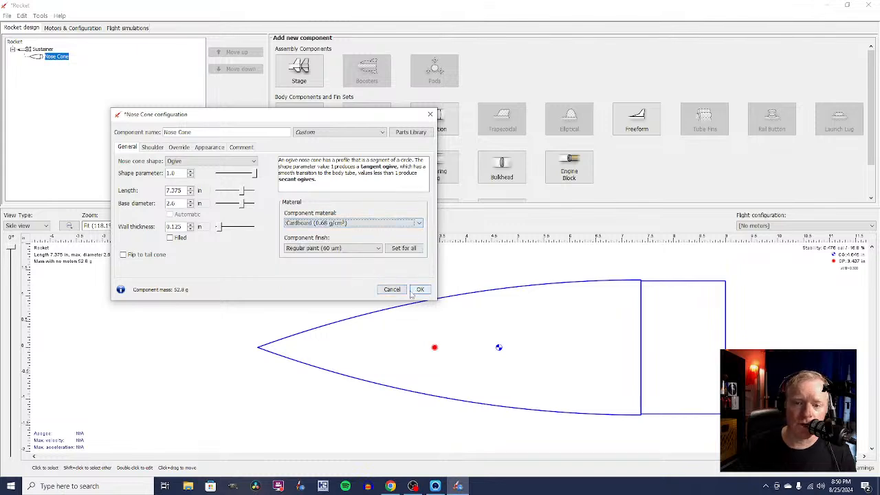
Step: Set the nose cone's component material to Polystyrene (1.05 g/cm³) and accept the configuration
{"action": "left_click", "coordinate": [419, 222]}
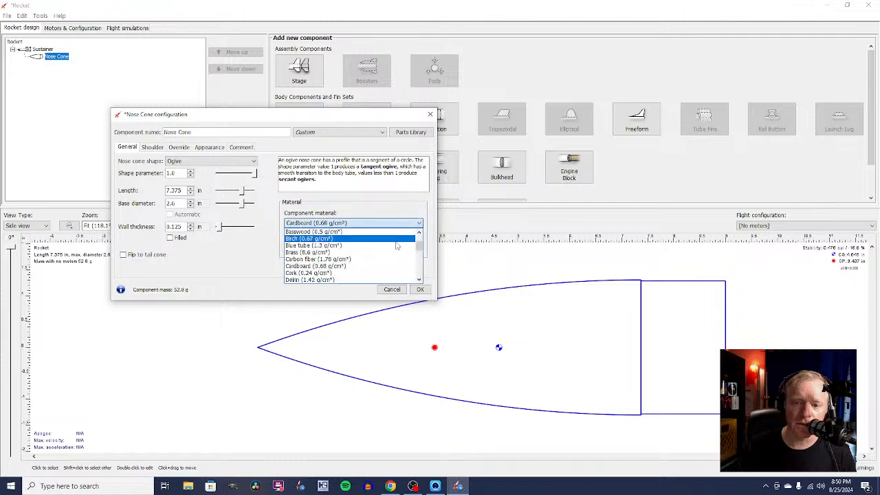
{"action": "scroll", "coordinate": [377, 253], "scroll_direction": "up", "scroll_amount": 2}
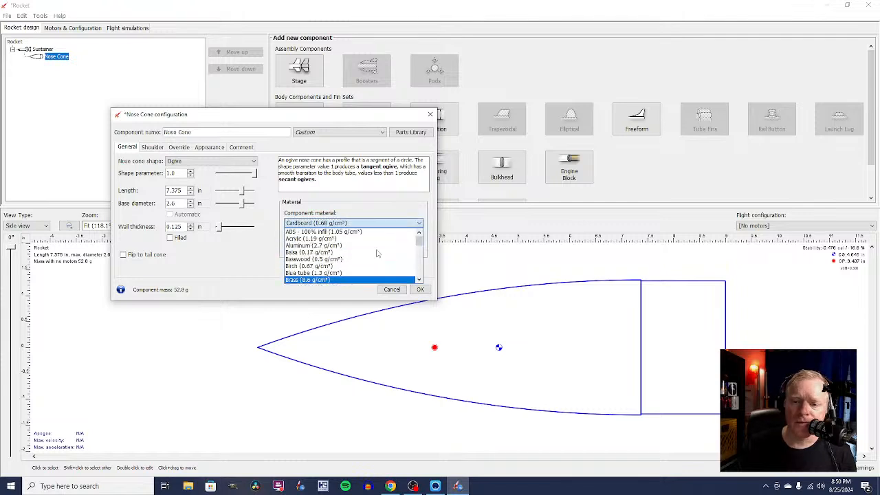
{"action": "scroll", "coordinate": [377, 254], "scroll_direction": "down", "scroll_amount": 4}
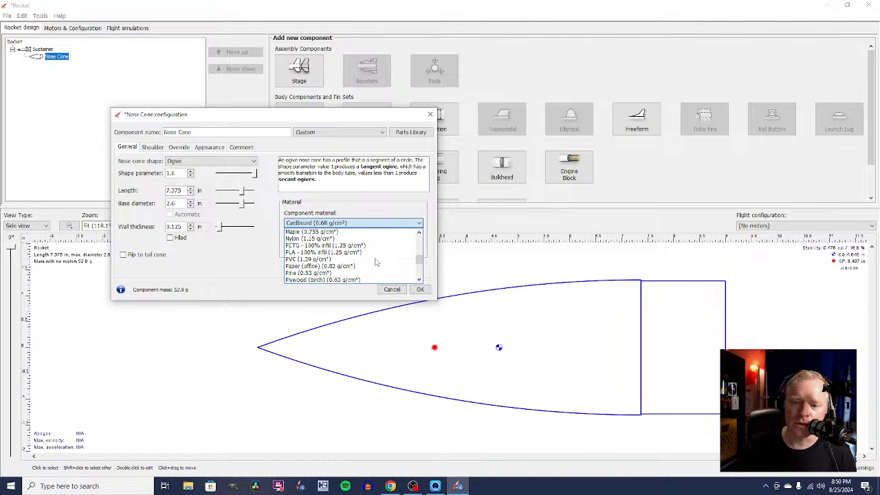
{"action": "scroll", "coordinate": [372, 262], "scroll_direction": "down", "scroll_amount": 1}
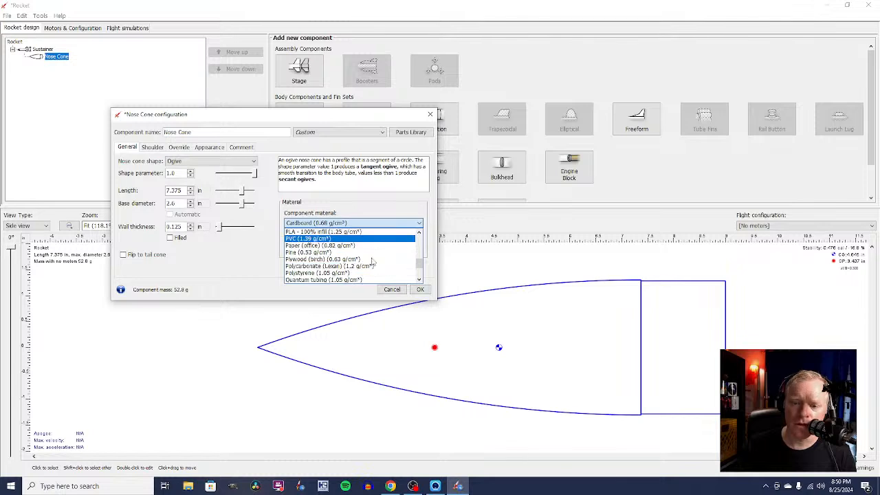
{"action": "left_click", "coordinate": [365, 273]}
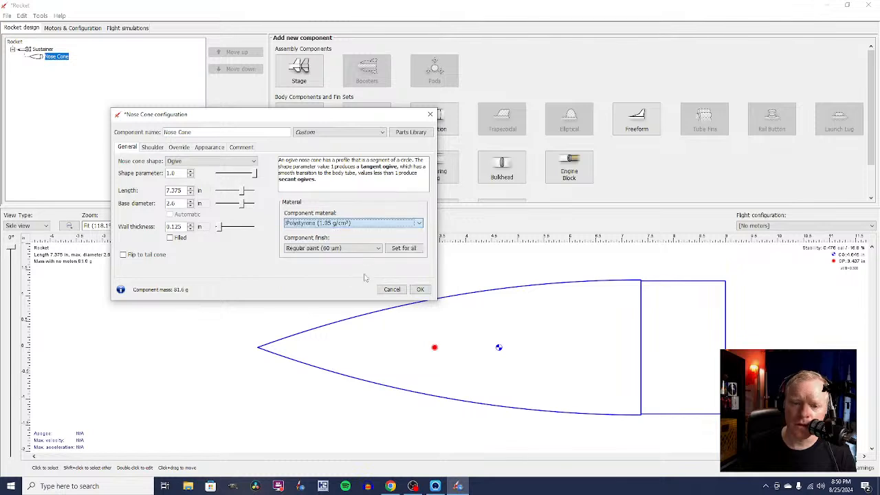
{"action": "left_click", "coordinate": [420, 290]}
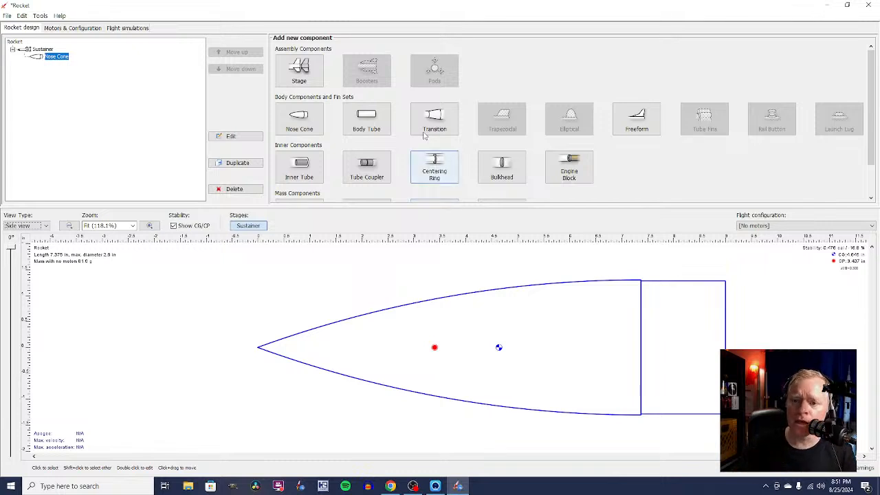
Step: Add a body tube and mark the Estes presets BT-80T, 30435 and BT-80, 30458 for its preset list
{"action": "left_click", "coordinate": [368, 120]}
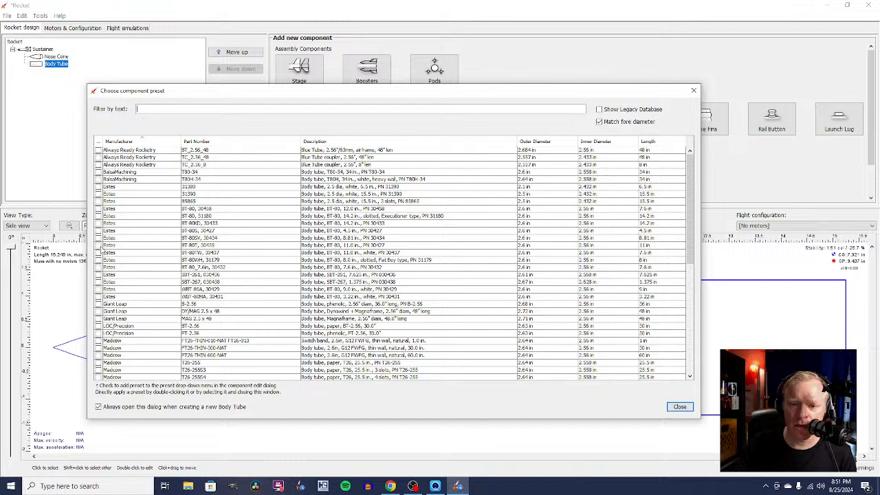
{"action": "left_click", "coordinate": [98, 245]}
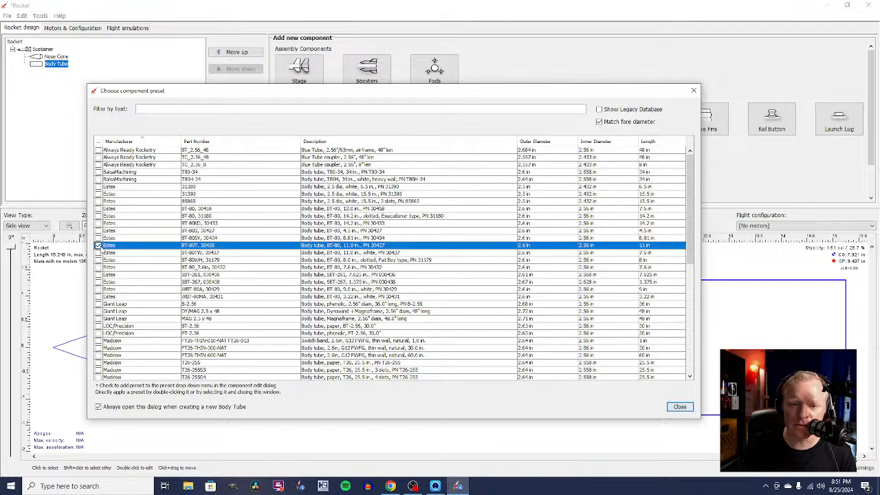
{"action": "left_click", "coordinate": [99, 216]}
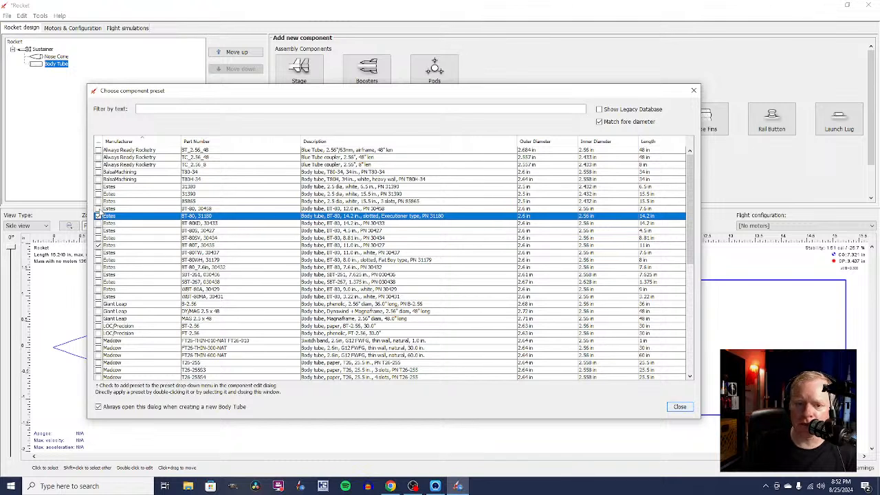
{"action": "left_click", "coordinate": [98, 208]}
{"action": "left_click", "coordinate": [100, 216]}
{"action": "left_click", "coordinate": [679, 407]}
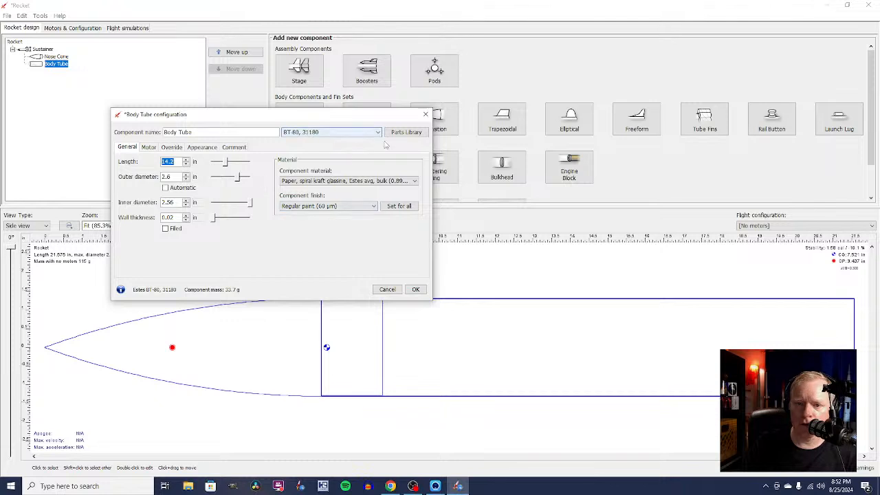
Step: Apply the BT-80, 30458 preset to the body tube, set its length to 18 in and accept the configuration
{"action": "left_click", "coordinate": [379, 132]}
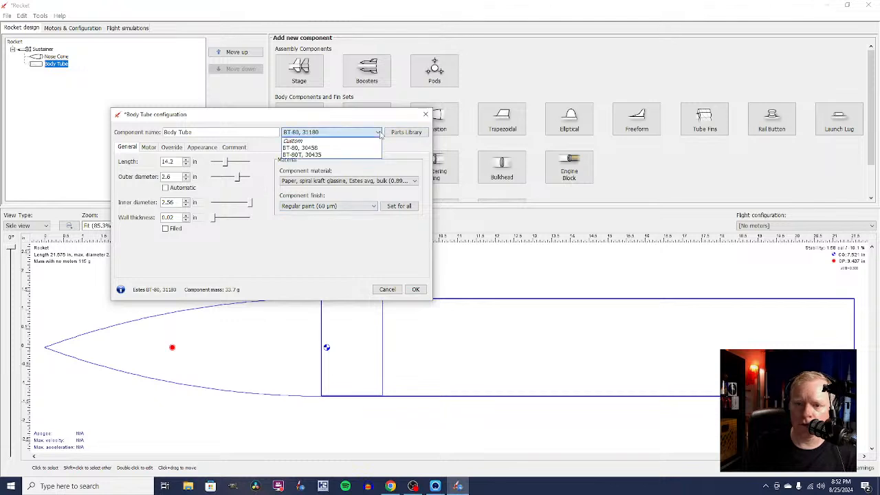
{"action": "left_click", "coordinate": [374, 148]}
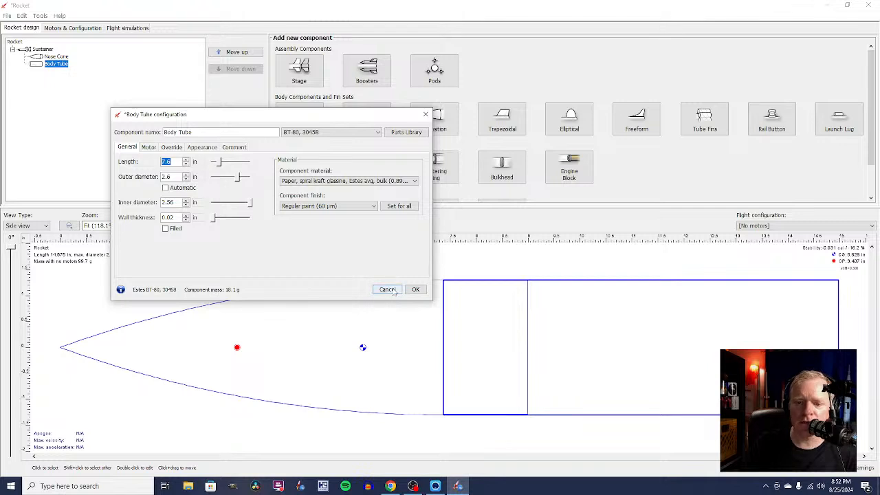
{"action": "left_click", "coordinate": [174, 161]}
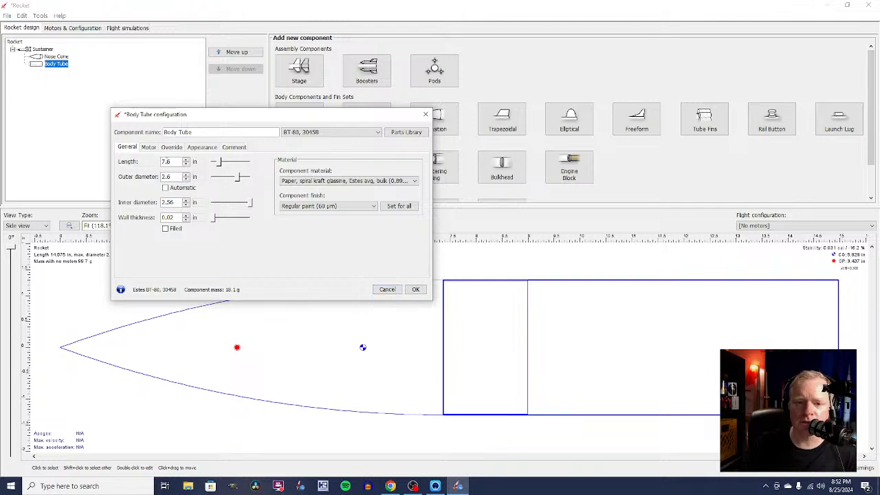
{"action": "double_click", "coordinate": [169, 161]}
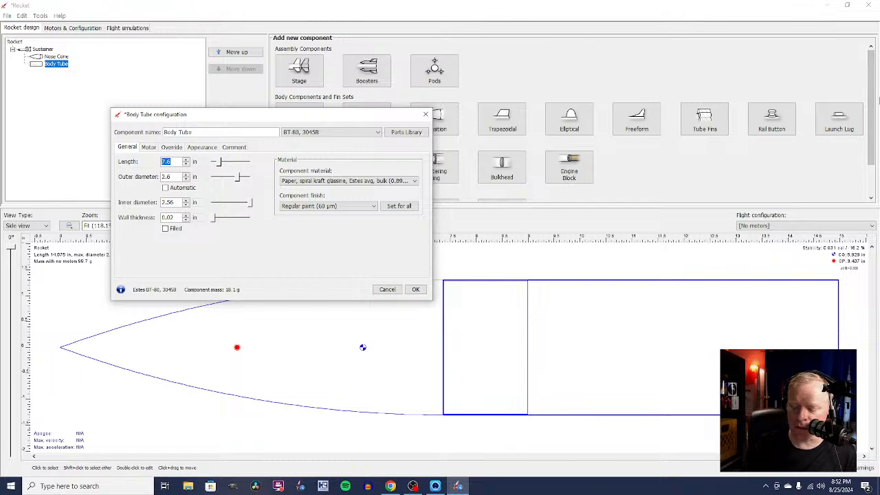
{"action": "type", "text": "18"}
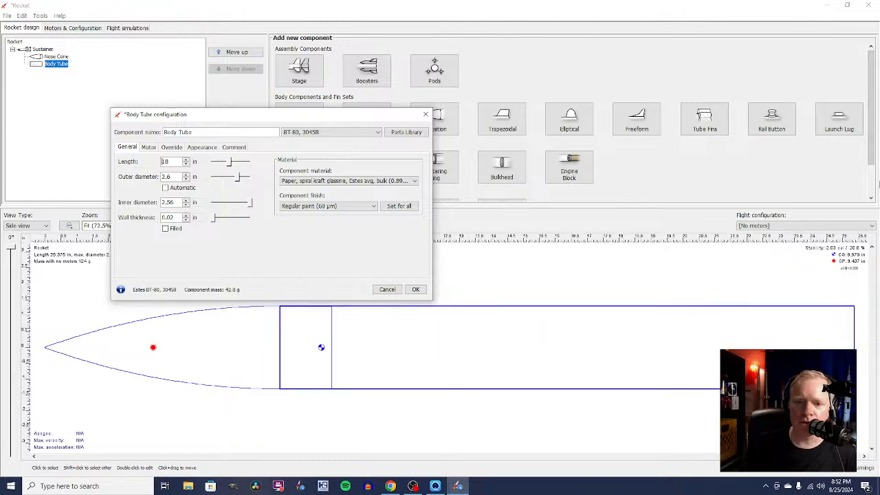
{"action": "left_click", "coordinate": [416, 290]}
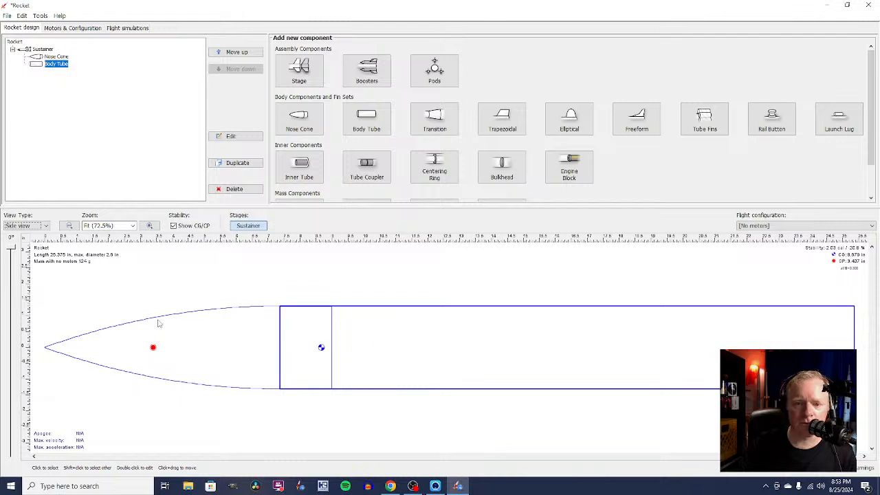
{"action": "left_click", "coordinate": [209, 335]}
{"action": "left_click", "coordinate": [298, 335]}
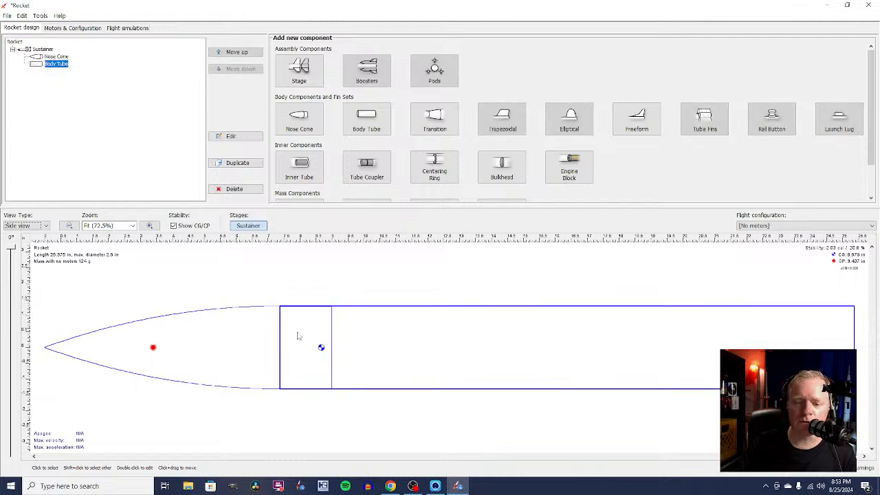
{"action": "left_click", "coordinate": [243, 339]}
{"action": "left_click", "coordinate": [444, 344]}
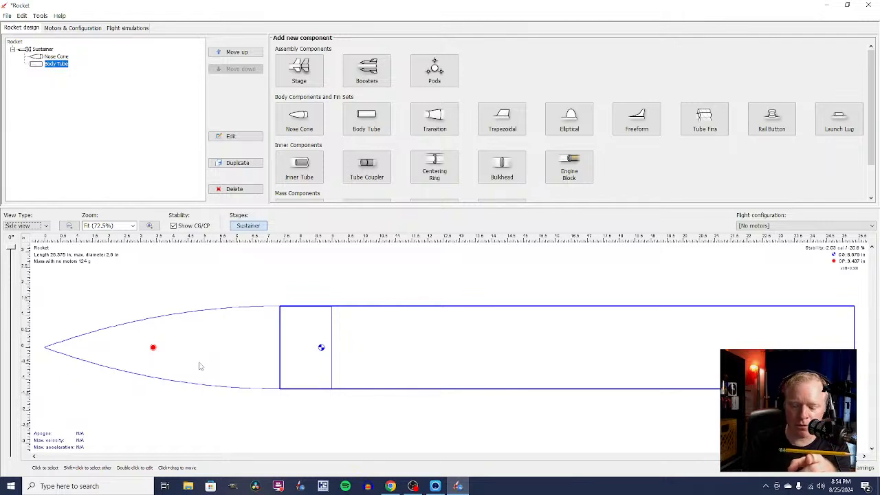
{"action": "key", "text": "alt"}
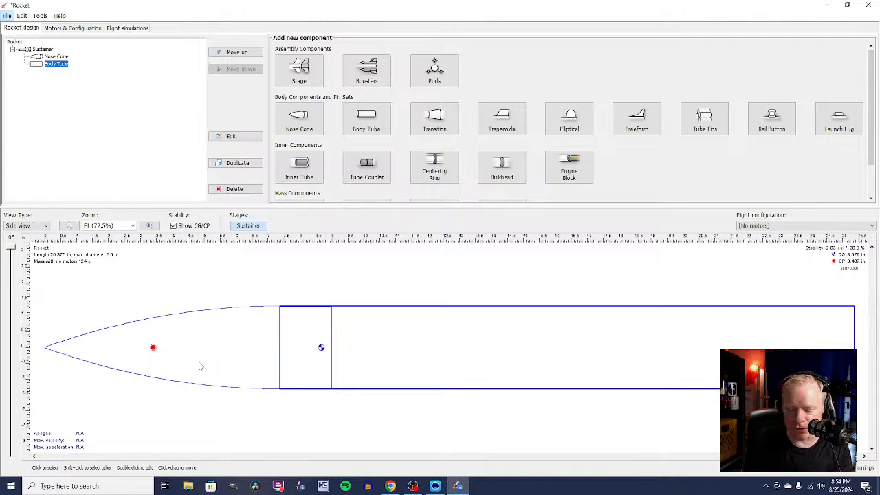
{"action": "key", "text": "alt"}
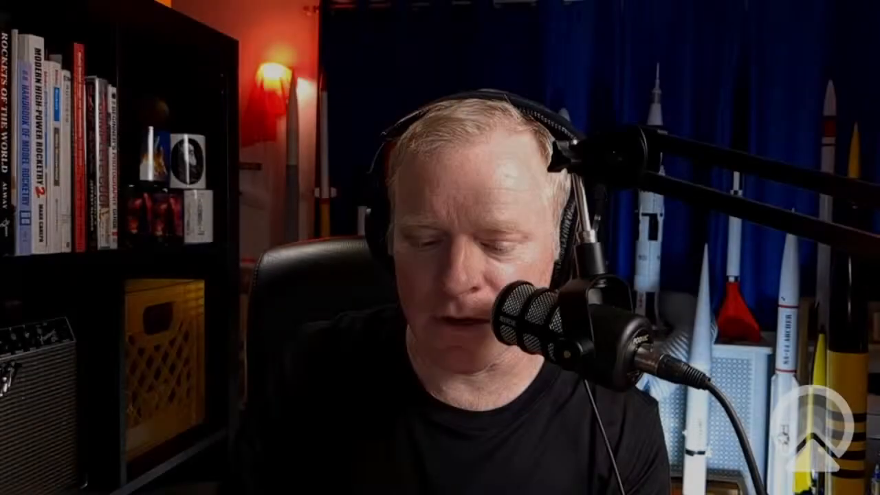
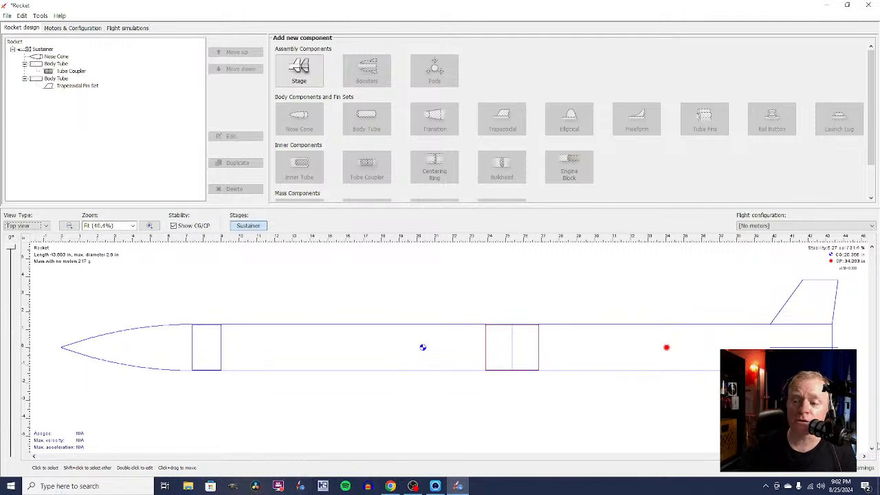
Step: Check the aft body tube's configuration and delete its trapezoidal fin set
{"action": "double_click", "coordinate": [667, 352]}
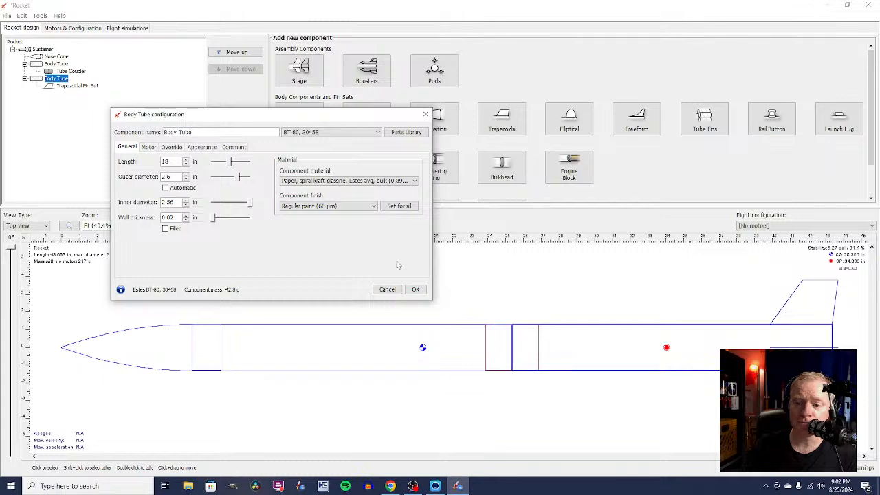
{"action": "left_click", "coordinate": [416, 289]}
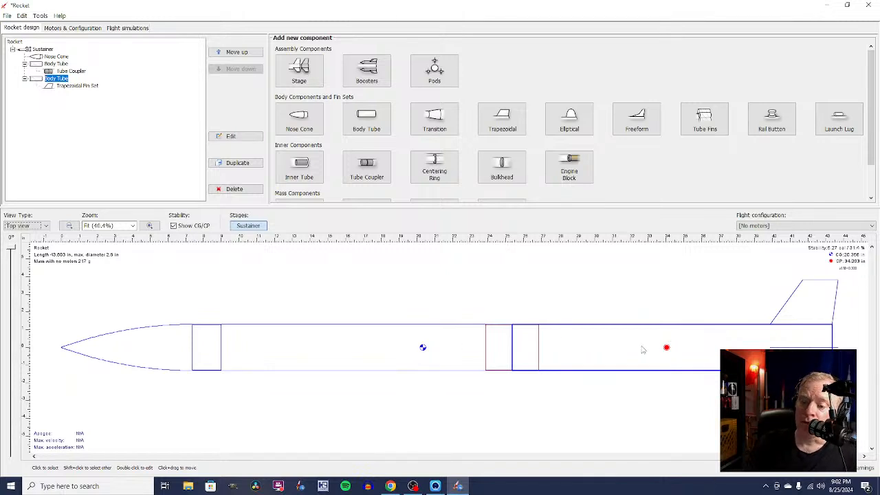
{"action": "left_click", "coordinate": [810, 314]}
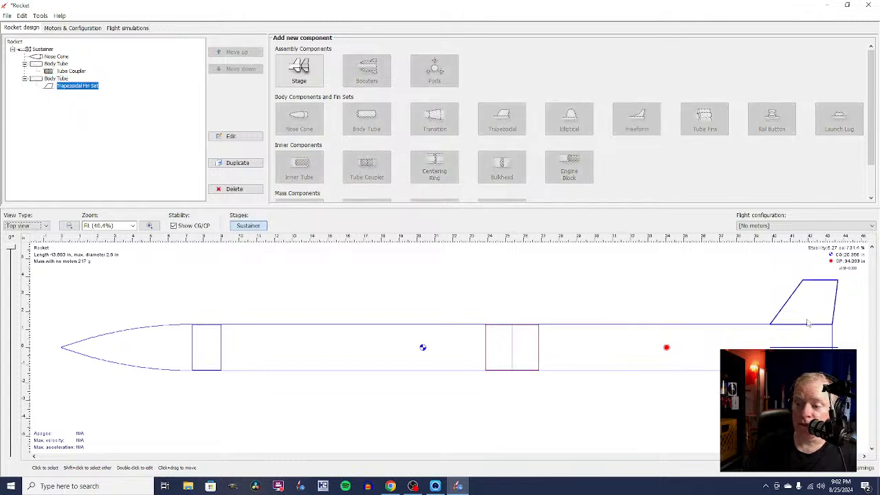
{"action": "right_click", "coordinate": [89, 88]}
{"action": "left_click", "coordinate": [108, 151]}
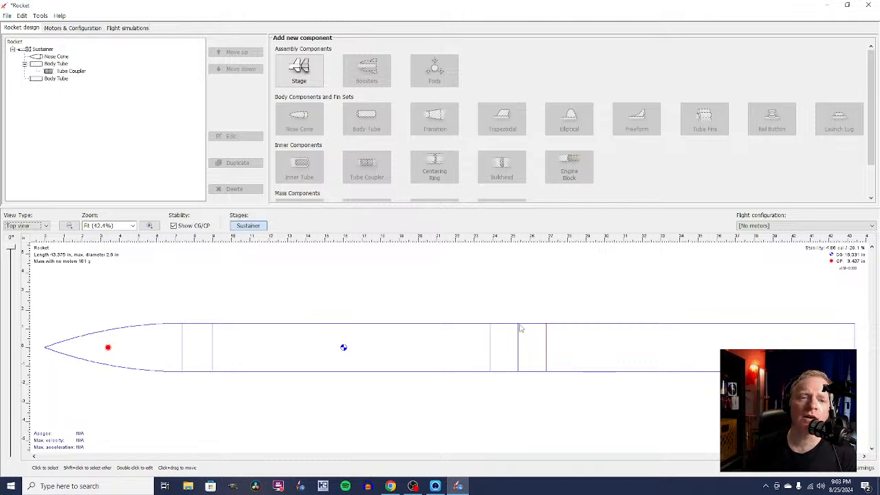
Step: Undo the deletion of the trapezoidal fin set and review the fin set's configuration
{"action": "left_click", "coordinate": [22, 16]}
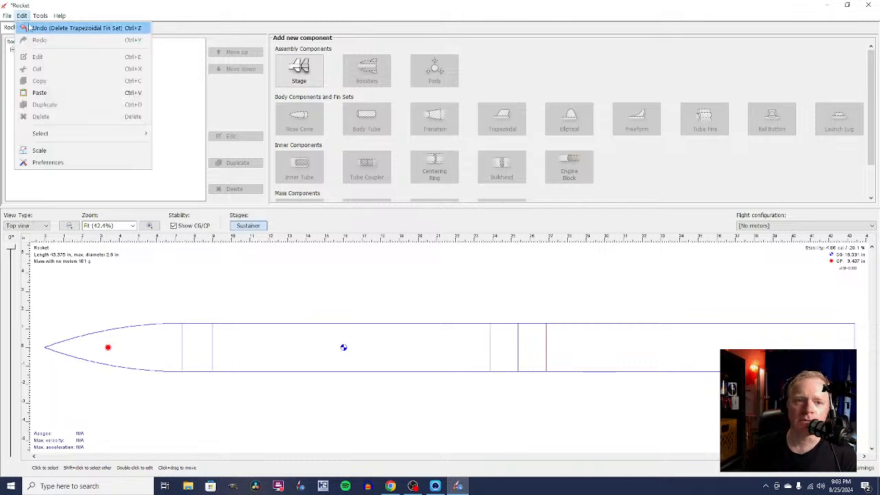
{"action": "left_click", "coordinate": [27, 28]}
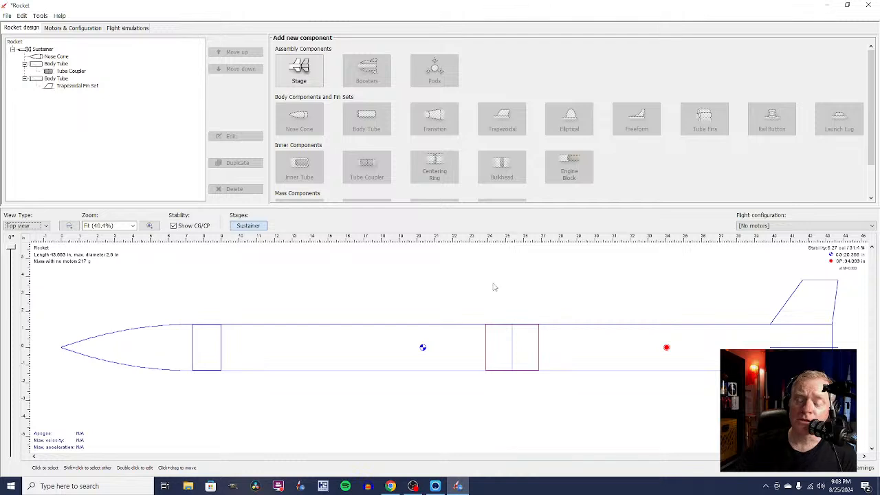
{"action": "left_click", "coordinate": [345, 343]}
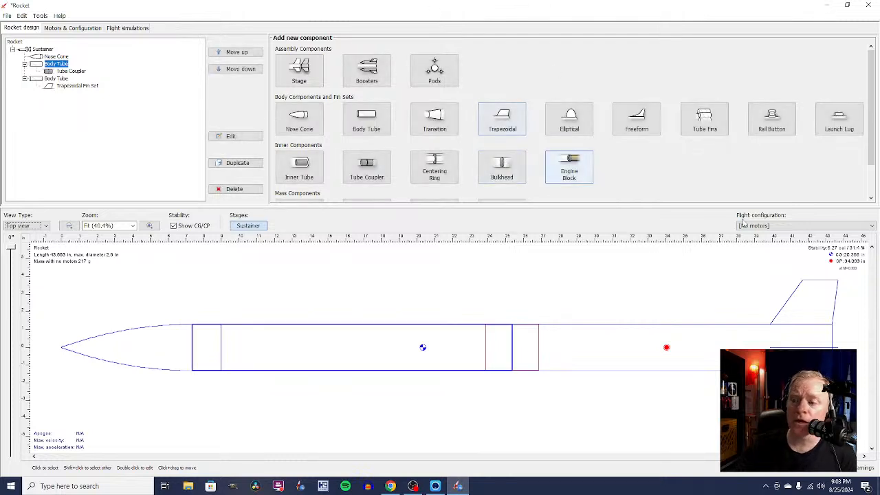
{"action": "double_click", "coordinate": [808, 299]}
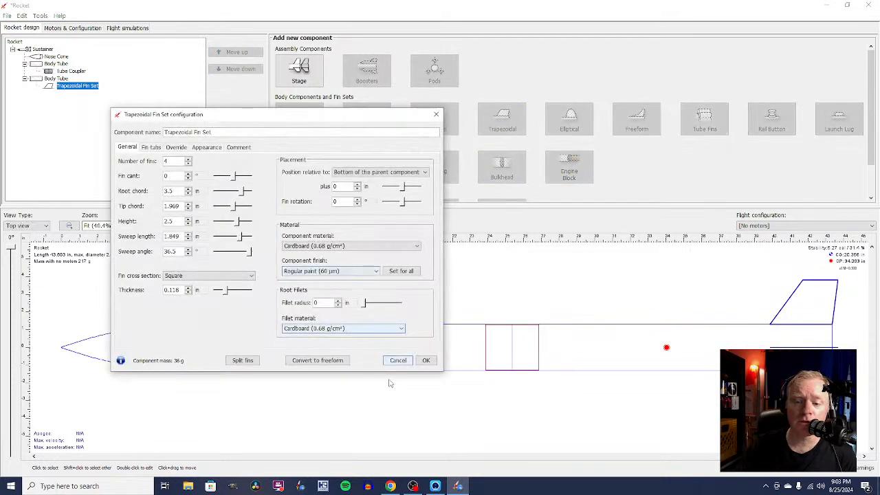
{"action": "left_click", "coordinate": [425, 361]}
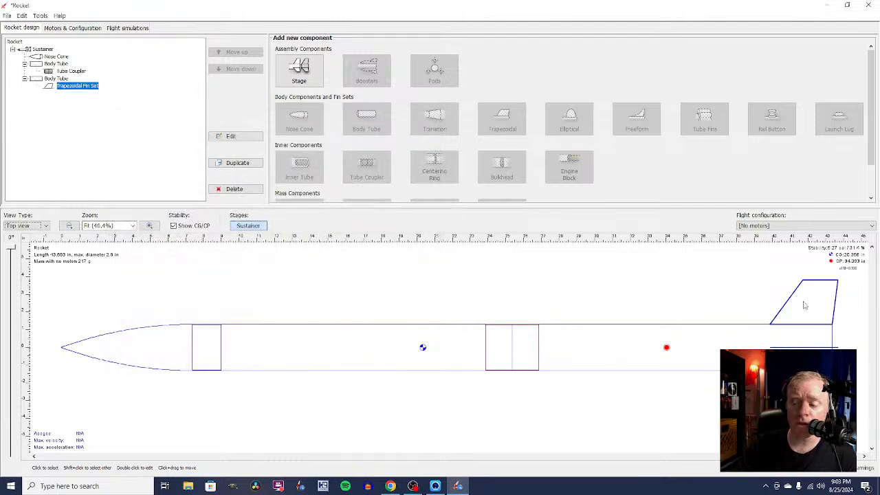
Step: Copy the trapezoidal fin set and paste the copy onto the aft body tube
{"action": "right_click", "coordinate": [86, 85]}
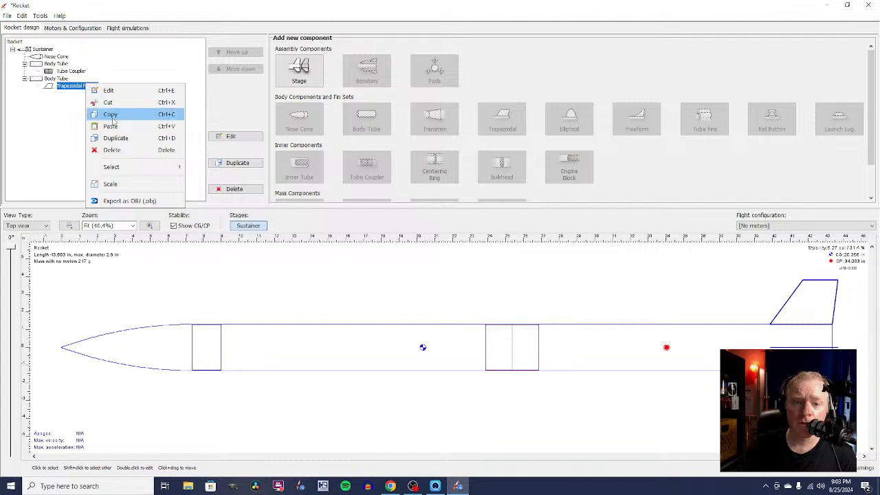
{"action": "left_click", "coordinate": [111, 116]}
{"action": "left_click", "coordinate": [56, 79]}
{"action": "right_click", "coordinate": [59, 80]}
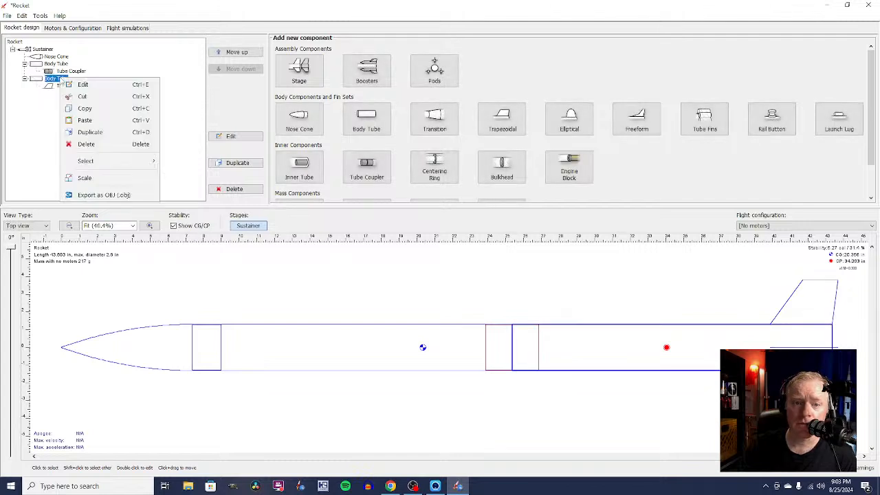
{"action": "left_click", "coordinate": [86, 120]}
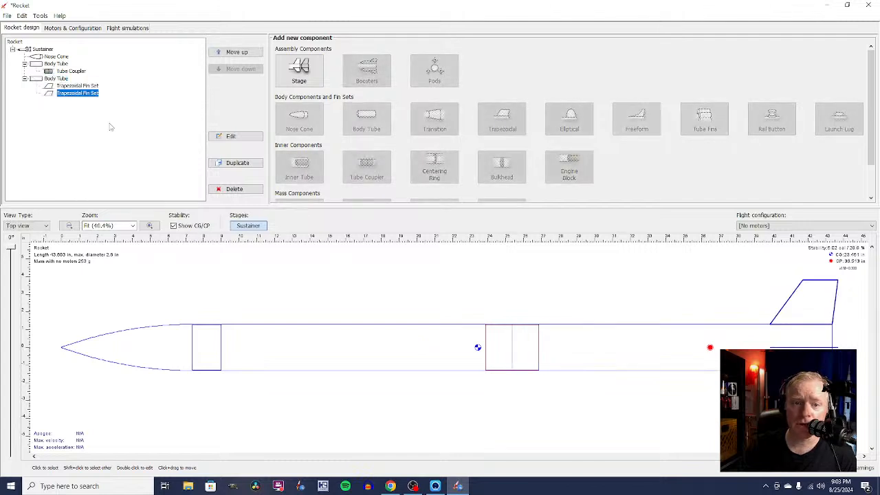
Step: Set the pasted trapezoidal fin set's position to -28 in relative to the bottom of the aft body tube
{"action": "double_click", "coordinate": [61, 96]}
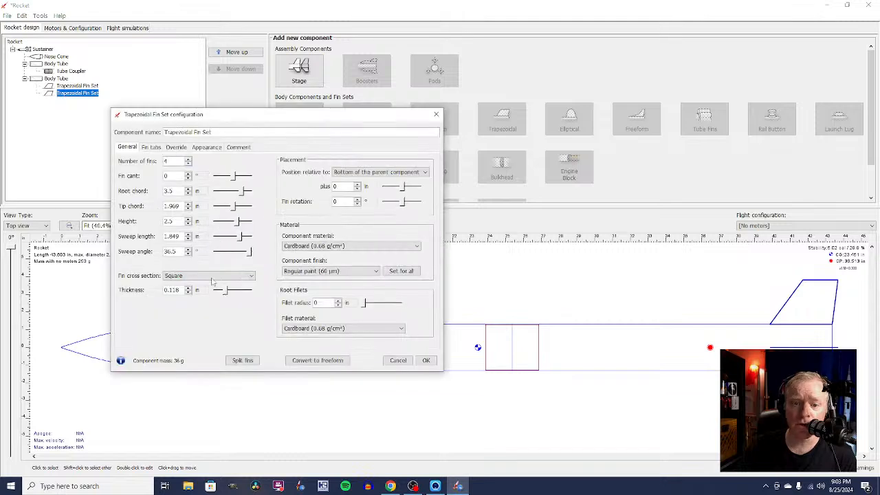
{"action": "left_click", "coordinate": [357, 190]}
{"action": "left_click", "coordinate": [356, 189]}
{"action": "left_click", "coordinate": [356, 189]}
{"action": "left_click", "coordinate": [356, 189]}
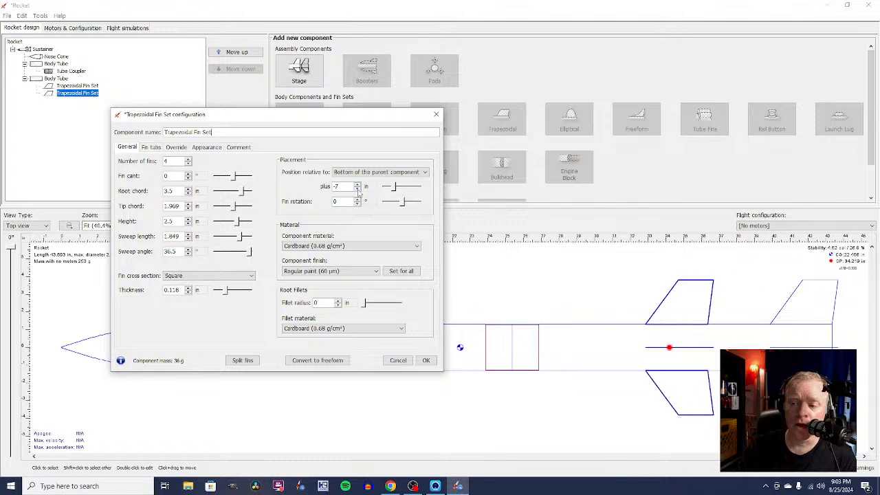
{"action": "left_click", "coordinate": [357, 189]}
{"action": "left_click", "coordinate": [357, 189]}
{"action": "left_click", "coordinate": [357, 189]}
{"action": "left_click", "coordinate": [356, 189]}
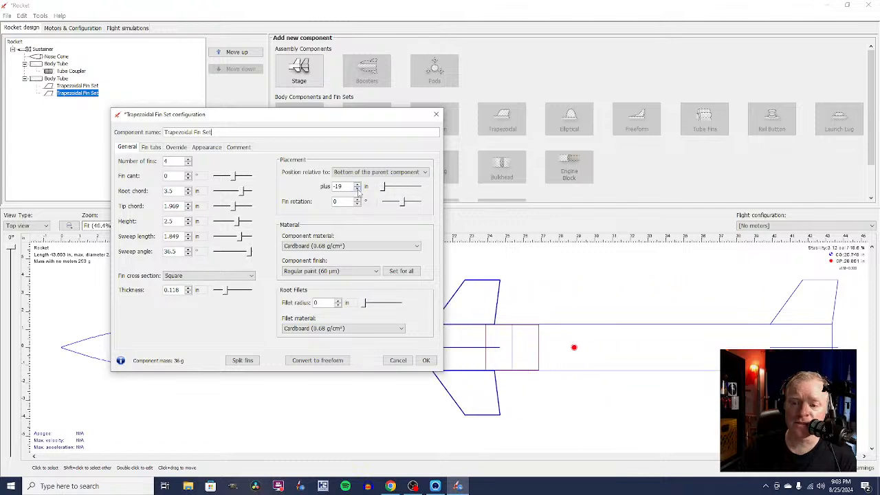
{"action": "left_click", "coordinate": [357, 189]}
{"action": "left_click", "coordinate": [357, 189]}
{"action": "left_click", "coordinate": [357, 189]}
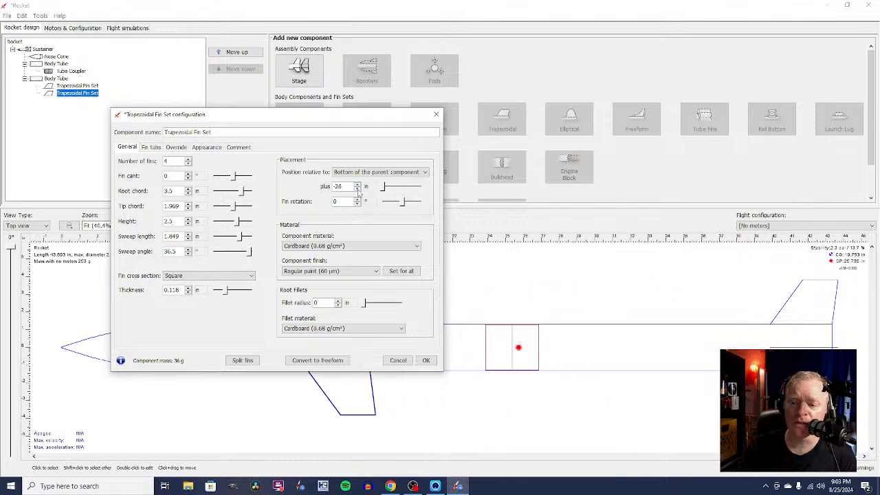
{"action": "left_click", "coordinate": [358, 190]}
{"action": "left_click", "coordinate": [357, 190]}
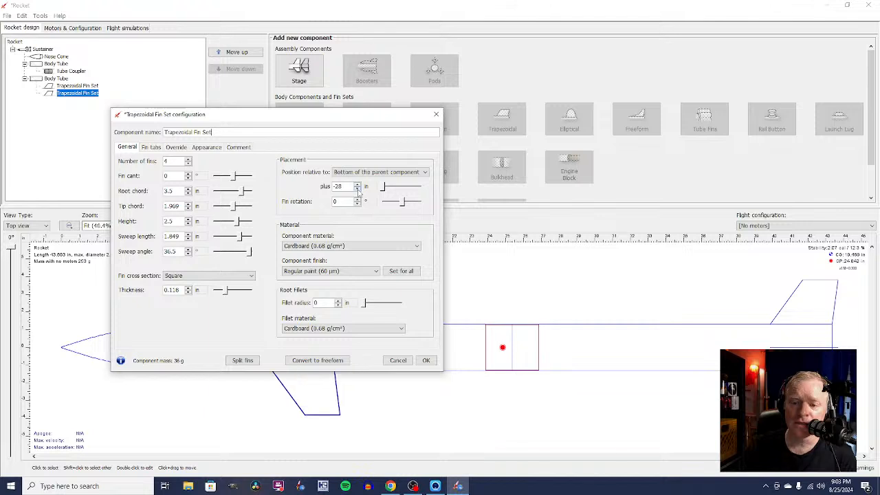
{"action": "left_click", "coordinate": [425, 361]}
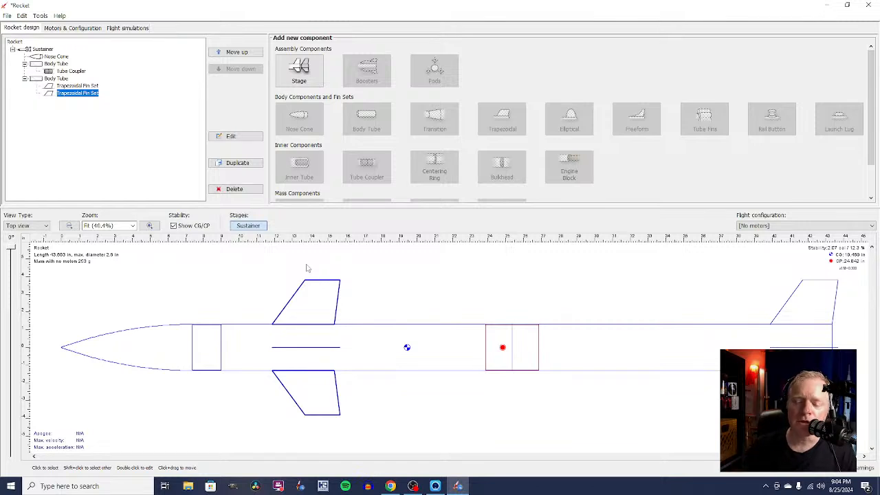
{"action": "left_click", "coordinate": [464, 278]}
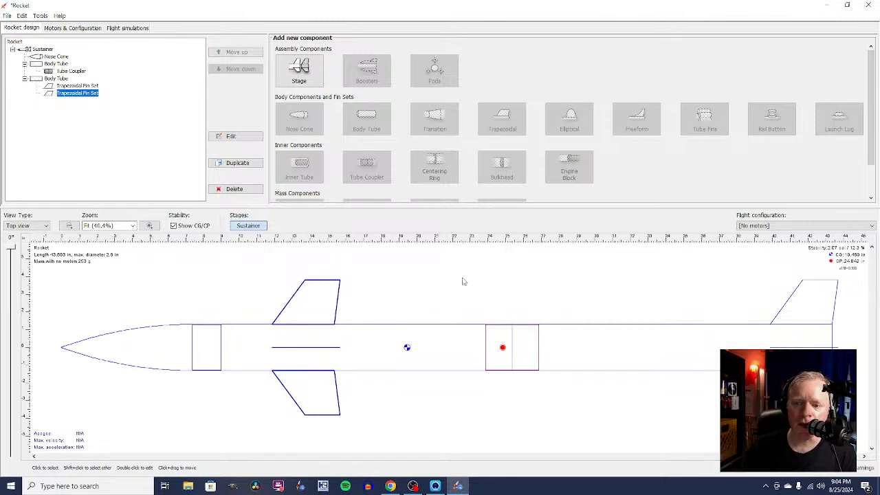
Step: Add an inner tube to the aft body tube and filter its component presets by "50"
{"action": "left_click", "coordinate": [744, 339]}
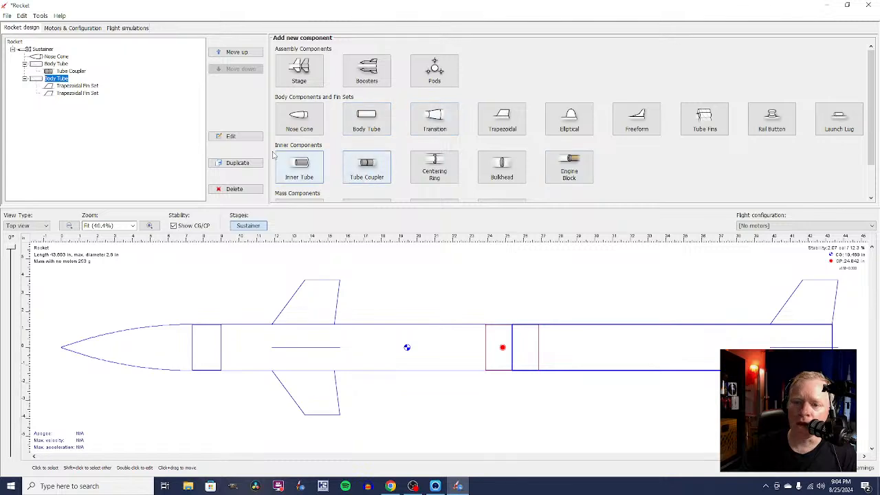
{"action": "left_click", "coordinate": [300, 167]}
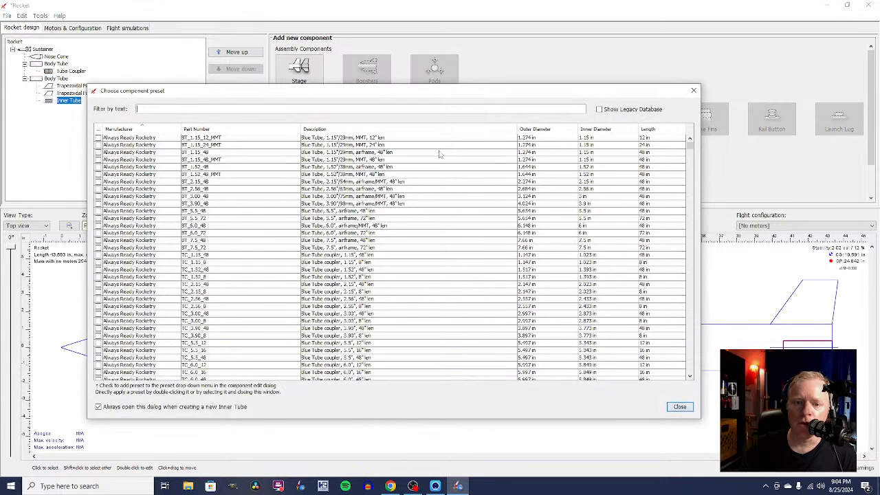
{"action": "scroll", "coordinate": [169, 220], "scroll_direction": "down", "scroll_amount": 15}
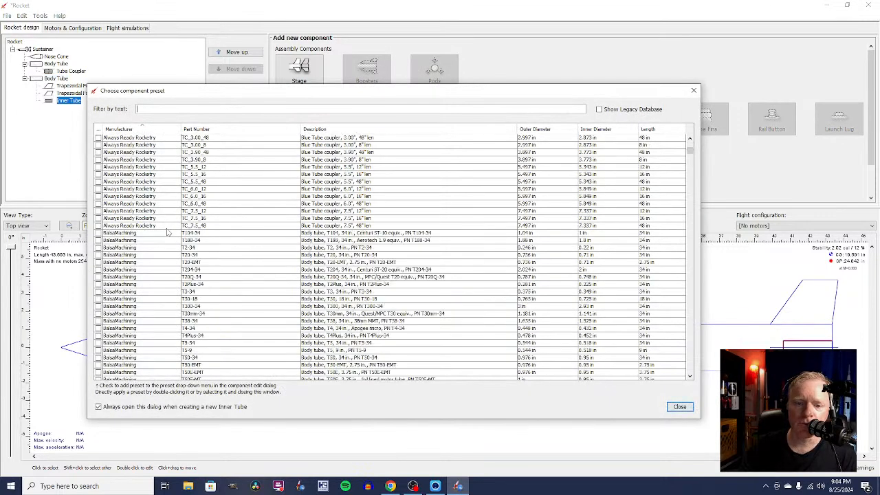
{"action": "scroll", "coordinate": [168, 233], "scroll_direction": "down", "scroll_amount": 1}
{"action": "scroll", "coordinate": [168, 233], "scroll_direction": "up", "scroll_amount": 9}
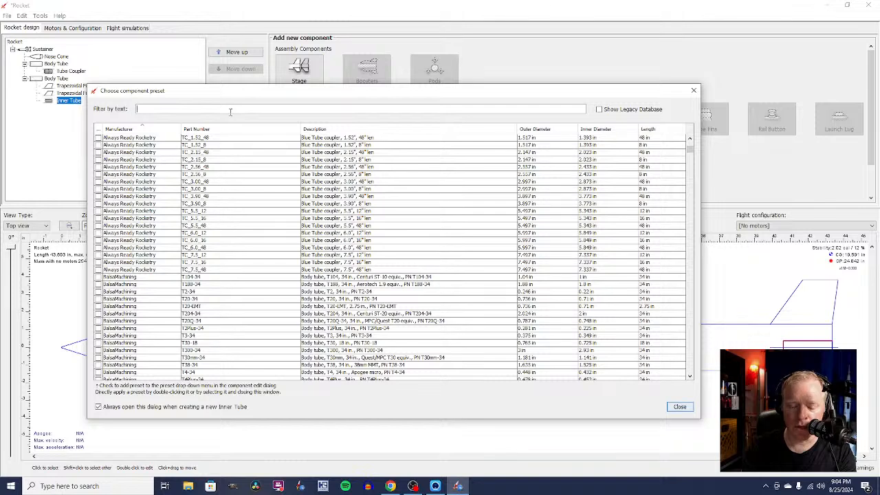
{"action": "type", "text": "50"}
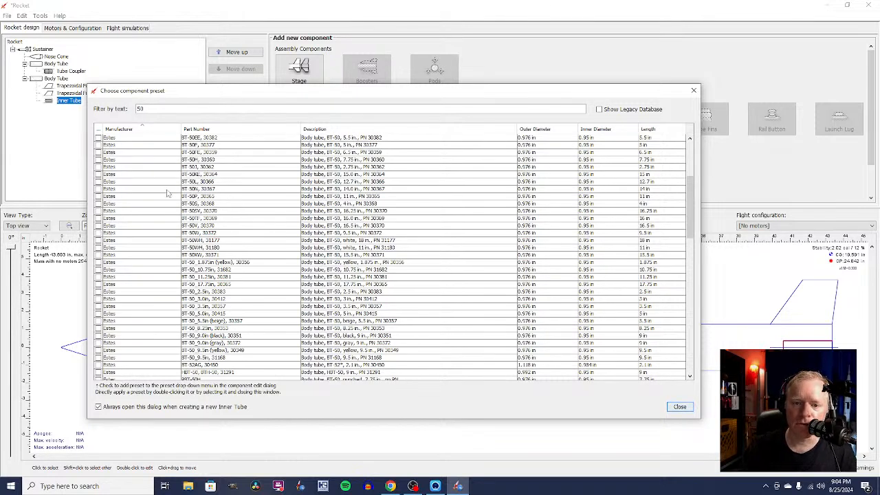
Step: Apply the Estes BT-50EE, 30382 preset to the inner tube
{"action": "left_click", "coordinate": [99, 211]}
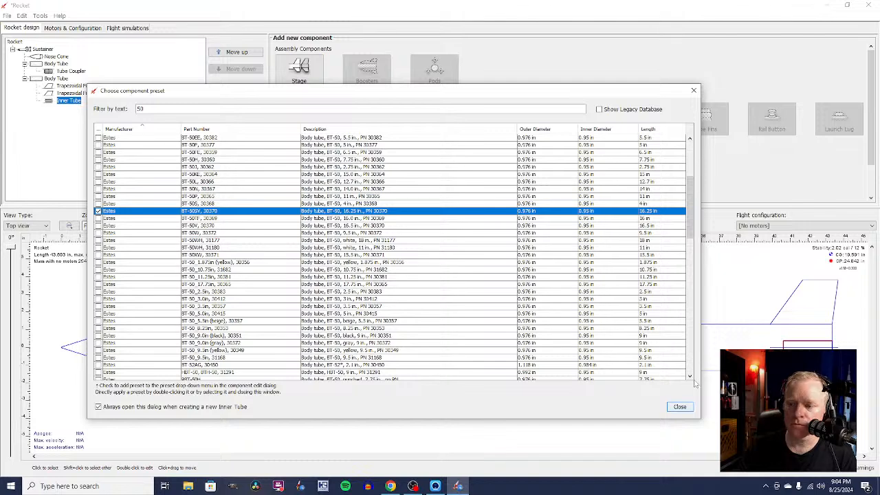
{"action": "scroll", "coordinate": [165, 210], "scroll_direction": "up", "scroll_amount": 2}
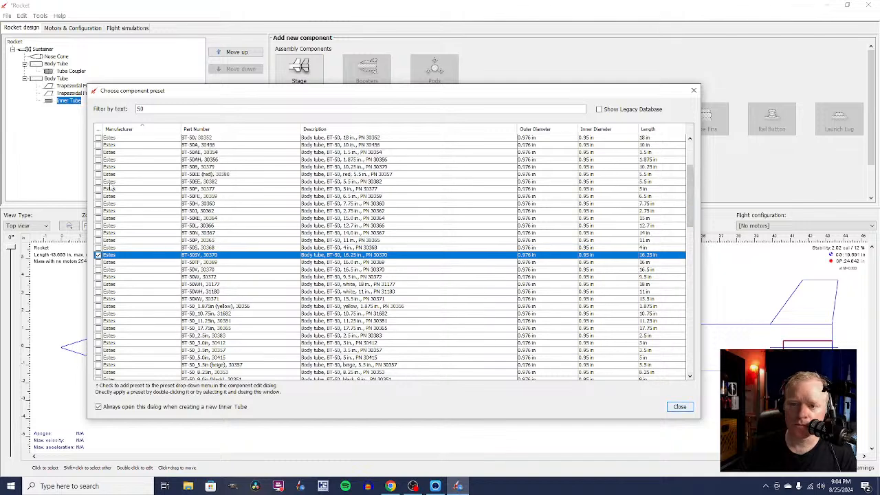
{"action": "left_click", "coordinate": [99, 182]}
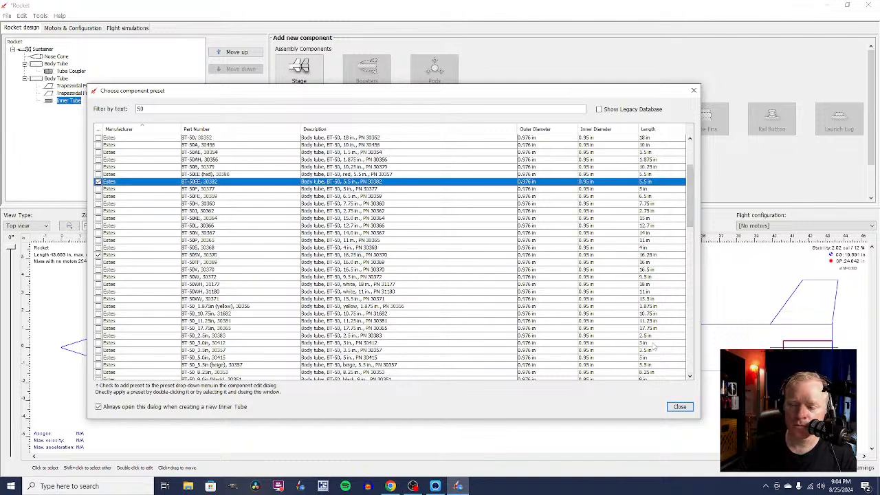
{"action": "left_click", "coordinate": [686, 409]}
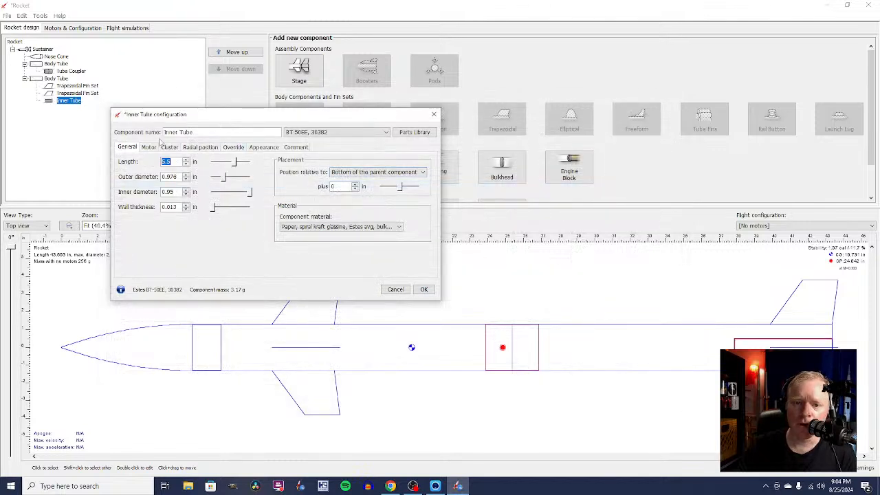
Step: Make the inner tube a motor mount and accept its configuration
{"action": "left_click", "coordinate": [148, 147]}
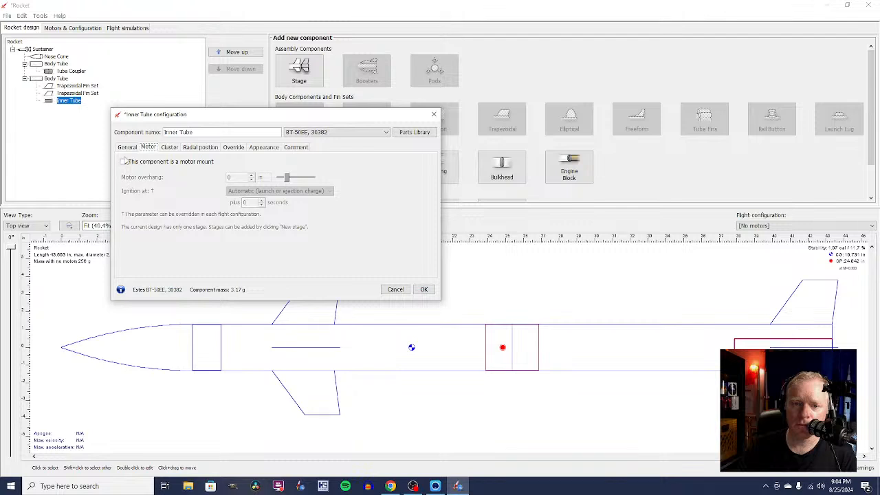
{"action": "left_click", "coordinate": [125, 161]}
{"action": "left_click", "coordinate": [422, 289]}
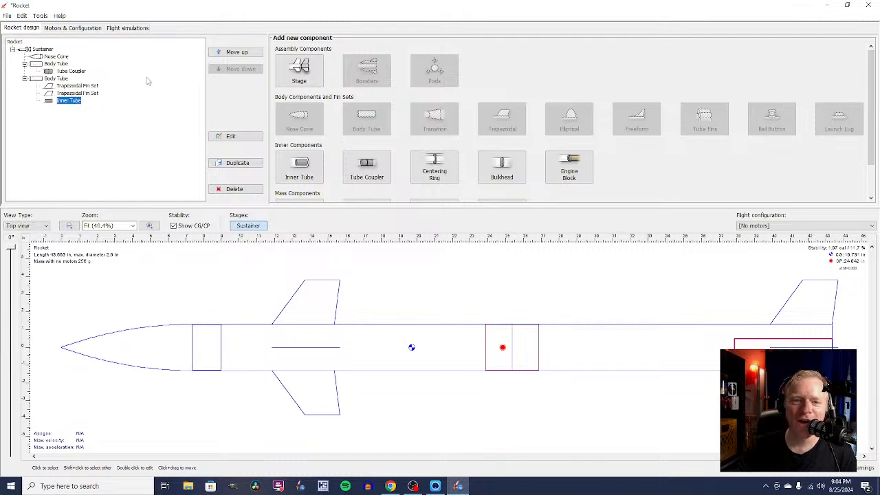
Step: Create a new motor configuration and open the motor selection for the inner tube
{"action": "left_click", "coordinate": [67, 27]}
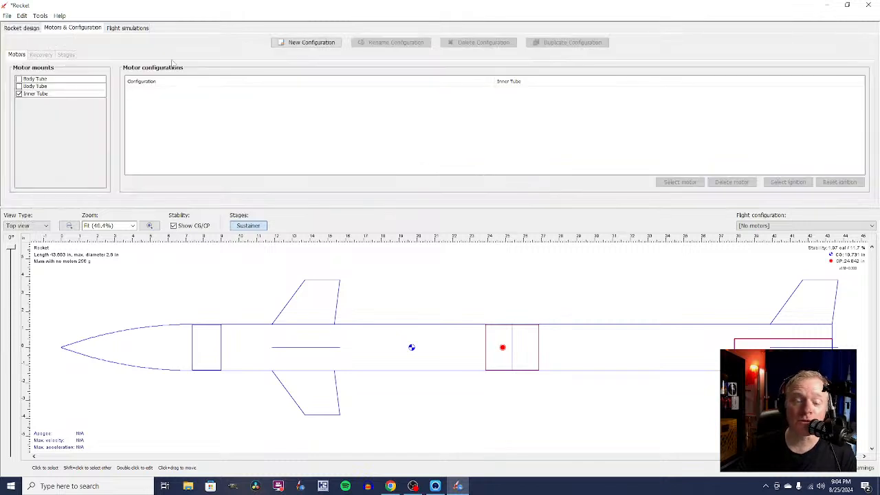
{"action": "left_click", "coordinate": [297, 42]}
{"action": "double_click", "coordinate": [422, 94]}
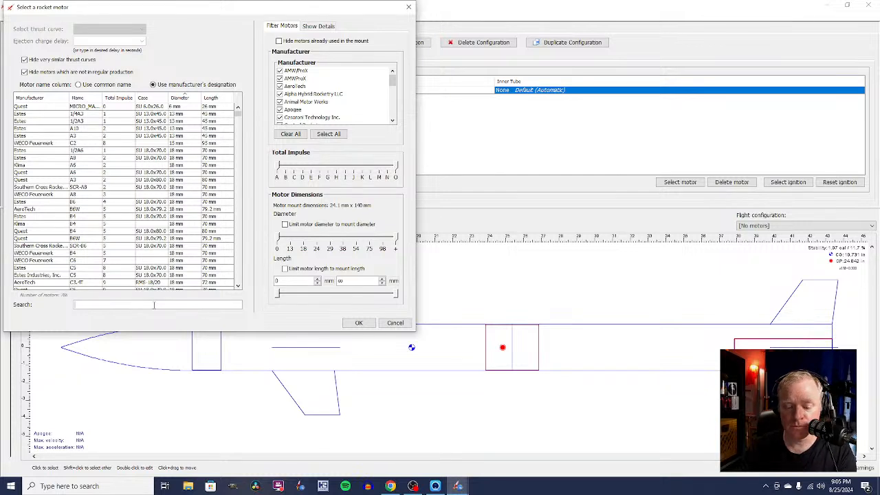
Step: Search the motor list for "estes" motors and clear the search text
{"action": "type", "text": "e"}
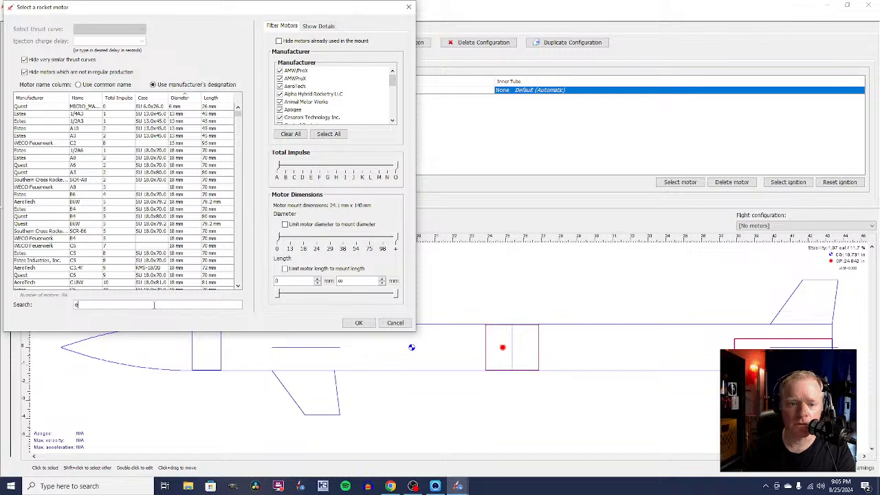
{"action": "type", "text": "stes"}
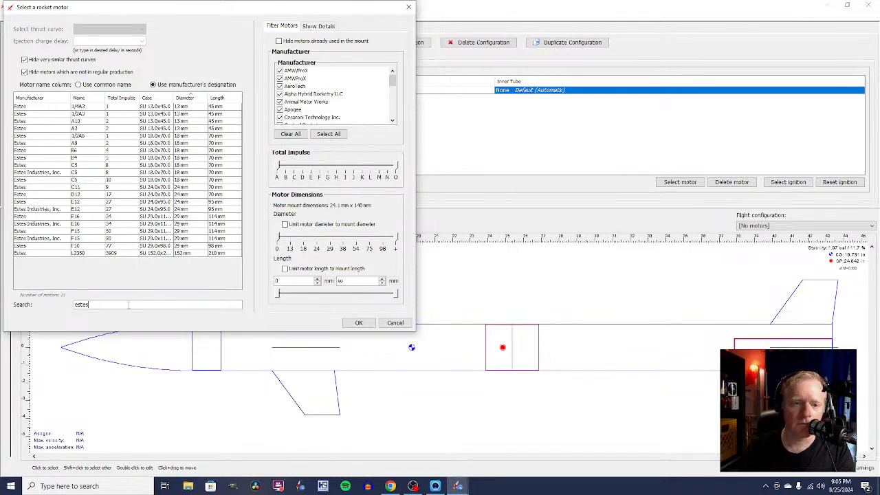
{"action": "key", "text": "BackSpace"}
{"action": "key", "text": "BackSpace"}
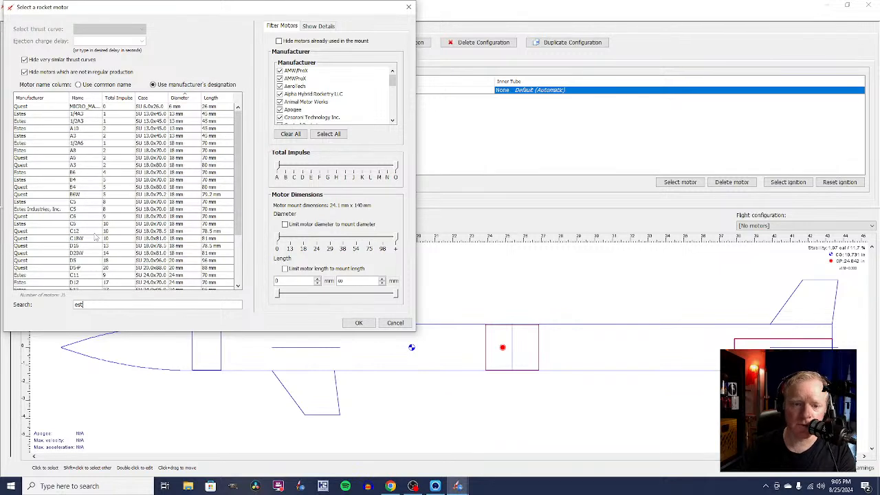
{"action": "key", "text": "BackSpace"}
{"action": "key", "text": "BackSpace"}
{"action": "key", "text": "BackSpace"}
Step: Filter the motor list by "aero" and assign the plugged AeroTech E12-RCJ motor to the inner tube
{"action": "type", "text": "a"}
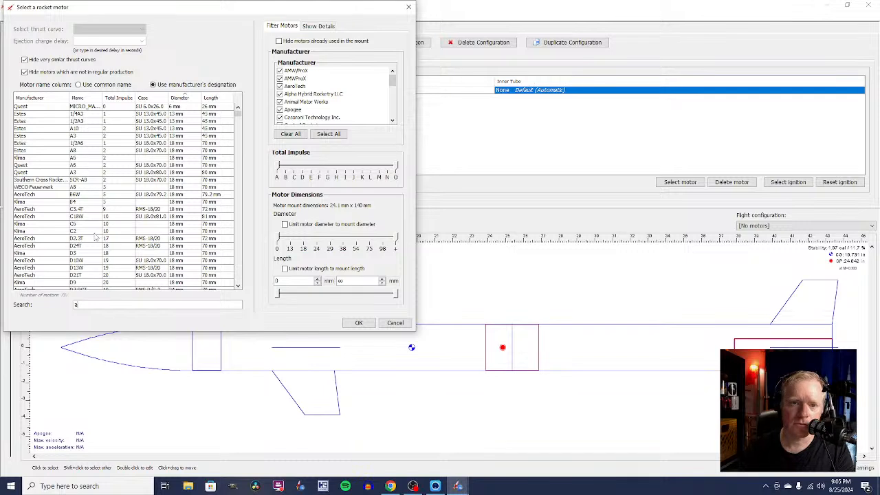
{"action": "type", "text": "ero"}
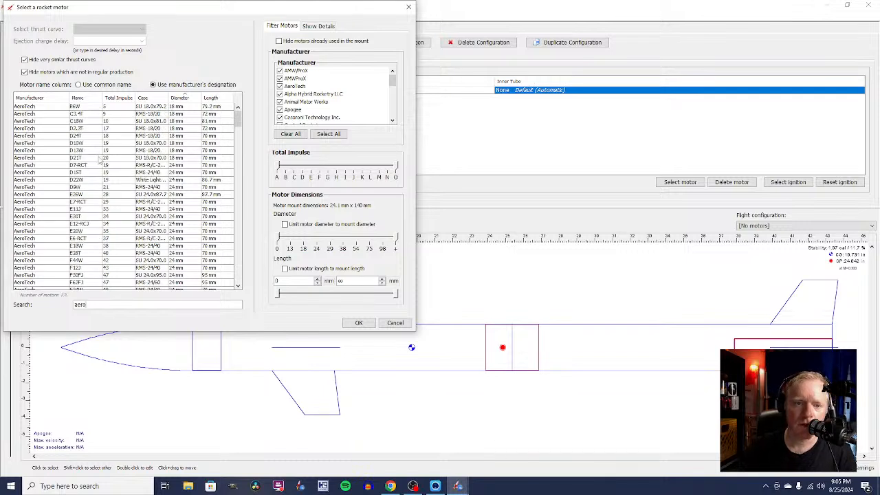
{"action": "left_click", "coordinate": [89, 224]}
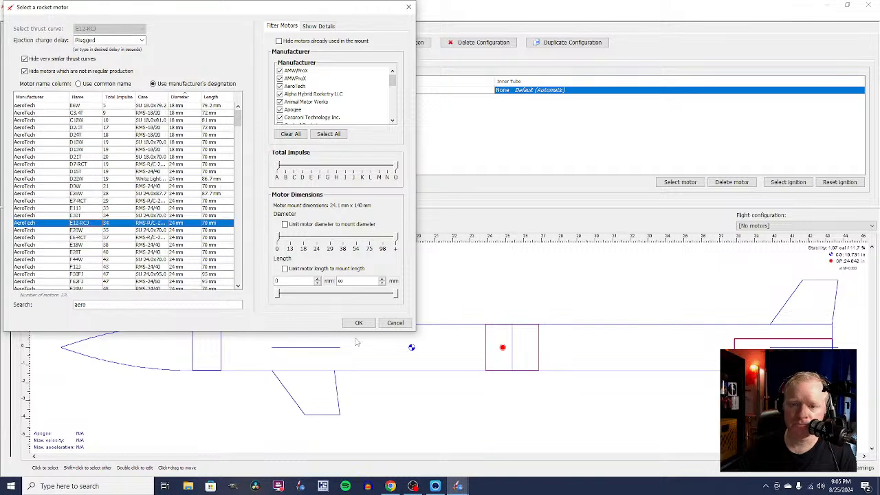
{"action": "left_click", "coordinate": [359, 323]}
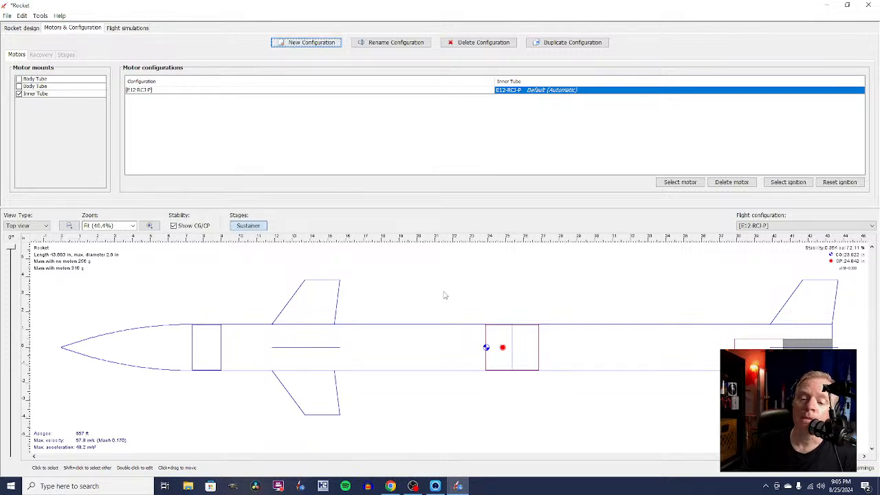
Step: Check the nose cone's configuration and delete the forward trapezoidal fin set
{"action": "left_click", "coordinate": [317, 309]}
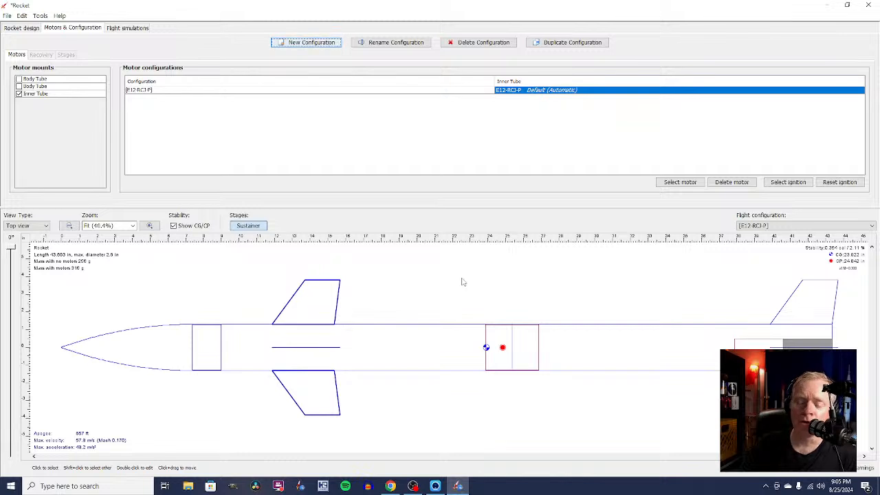
{"action": "double_click", "coordinate": [114, 349]}
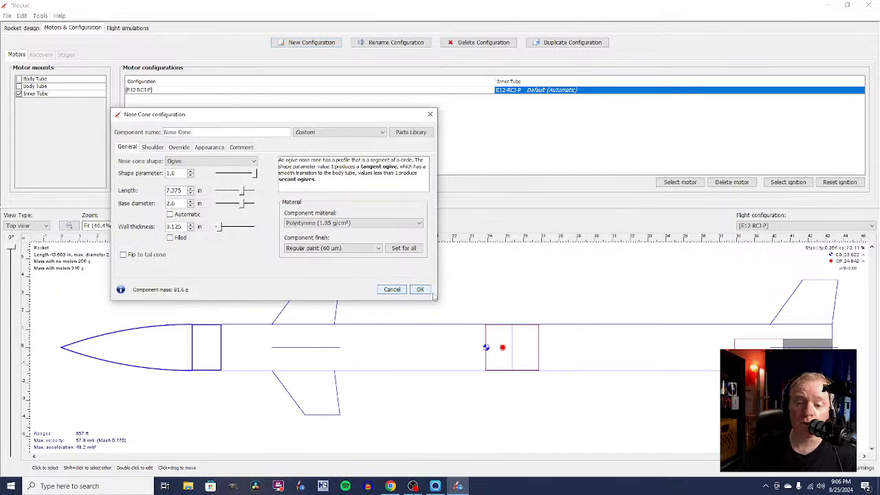
{"action": "left_click", "coordinate": [420, 289]}
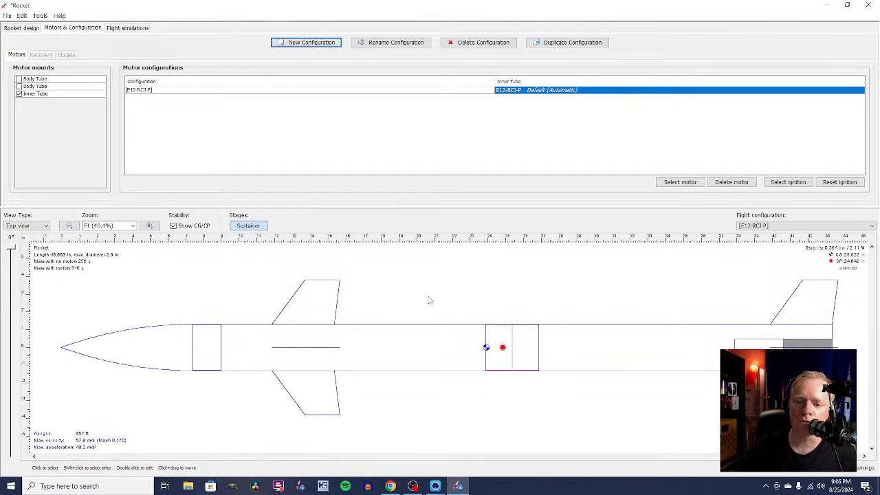
{"action": "left_click", "coordinate": [326, 308]}
{"action": "key", "text": "Delete"}
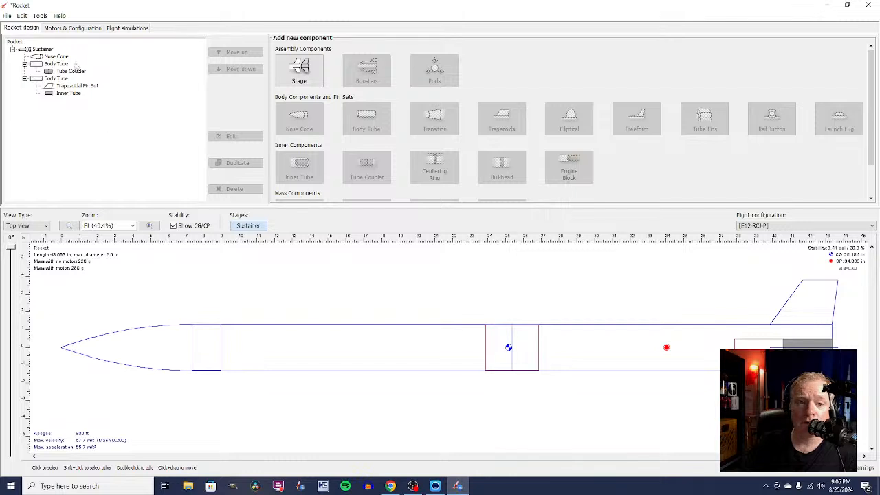
Step: Add a parachute to the forward body tube, looking through the component presets without applying one
{"action": "left_click", "coordinate": [705, 350]}
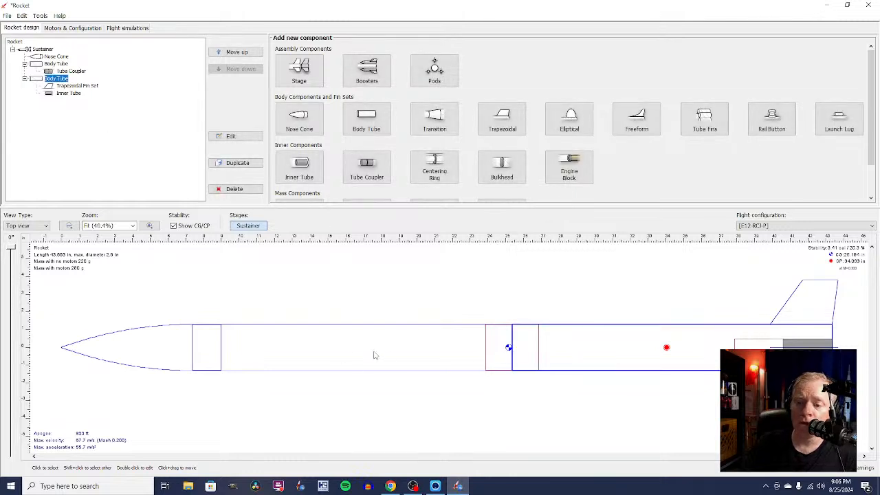
{"action": "left_click", "coordinate": [321, 339]}
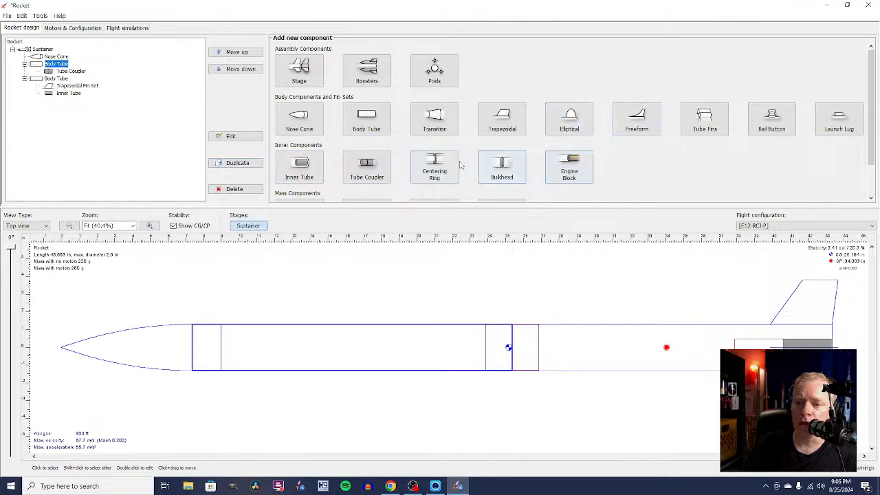
{"action": "scroll", "coordinate": [502, 138], "scroll_direction": "down", "scroll_amount": 1}
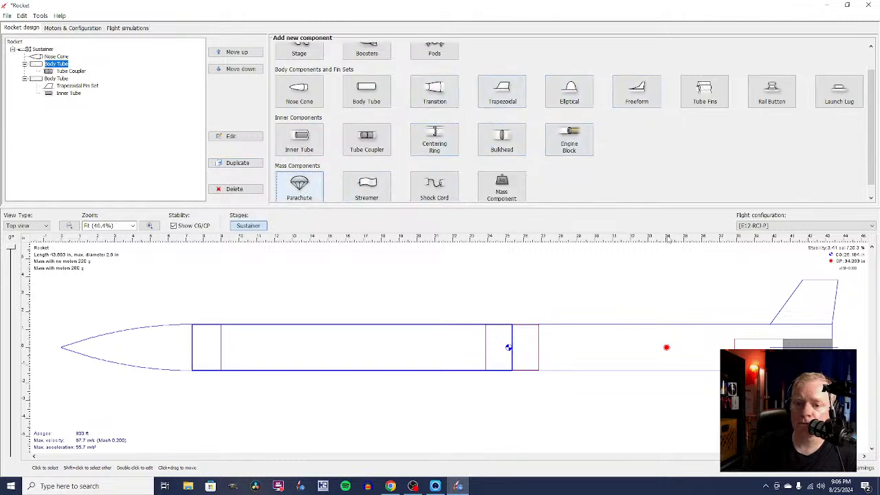
{"action": "left_click", "coordinate": [309, 193]}
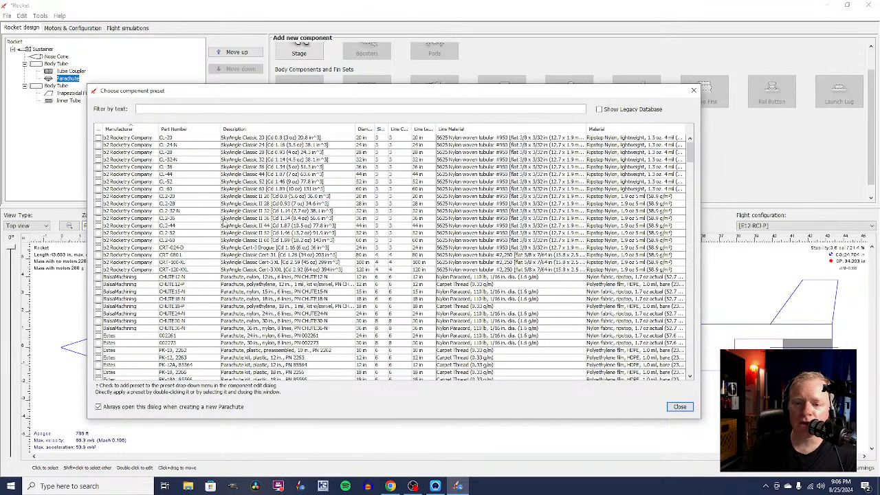
{"action": "scroll", "coordinate": [217, 243], "scroll_direction": "down", "scroll_amount": 5}
{"action": "scroll", "coordinate": [207, 251], "scroll_direction": "down", "scroll_amount": 5}
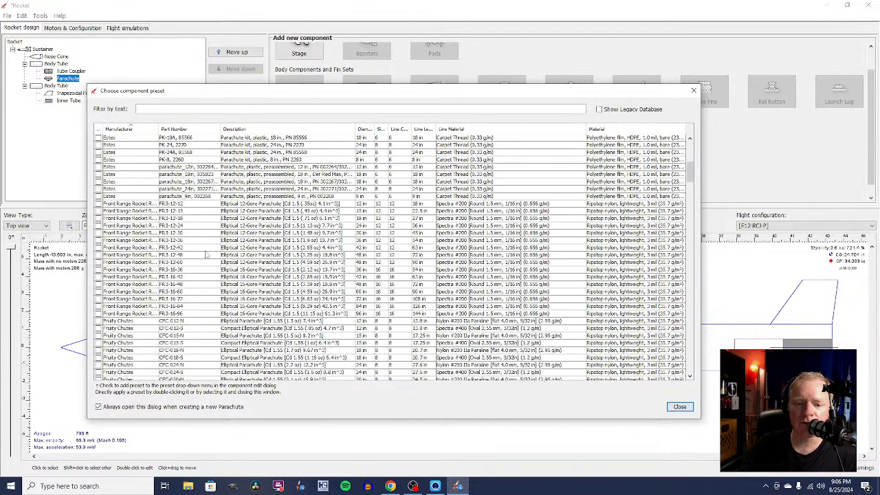
{"action": "left_click", "coordinate": [679, 407]}
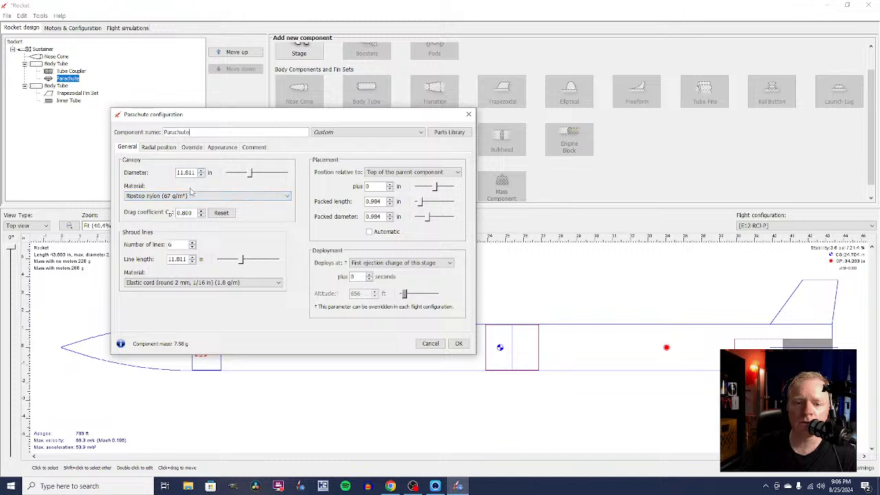
Step: Set the parachute's canopy diameter to 18 in and its shroud line material to Thread (heavy-duty) (0.3 g/m)
{"action": "left_click_drag", "start_coordinate": [178, 172], "coordinate": [202, 175]}
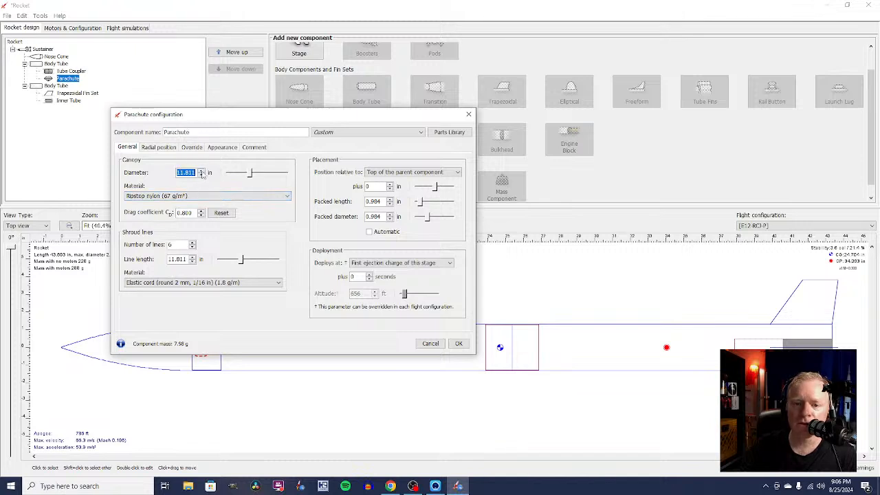
{"action": "type", "text": "18"}
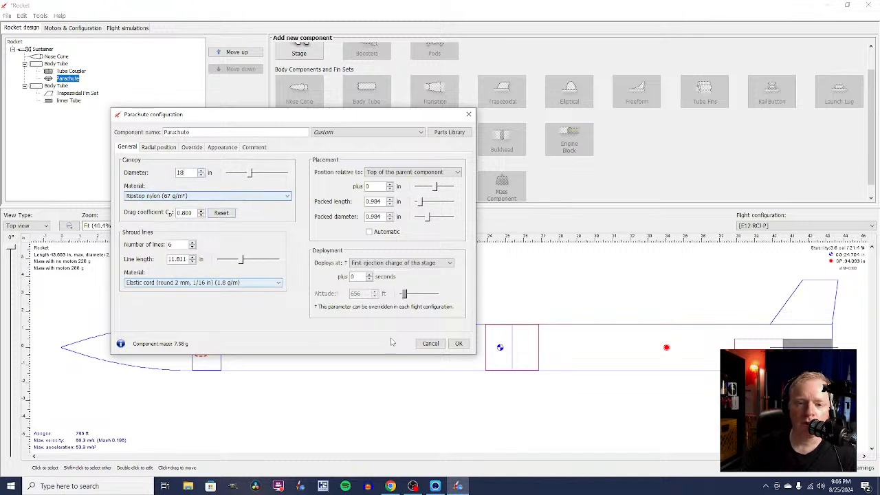
{"action": "left_click", "coordinate": [280, 284]}
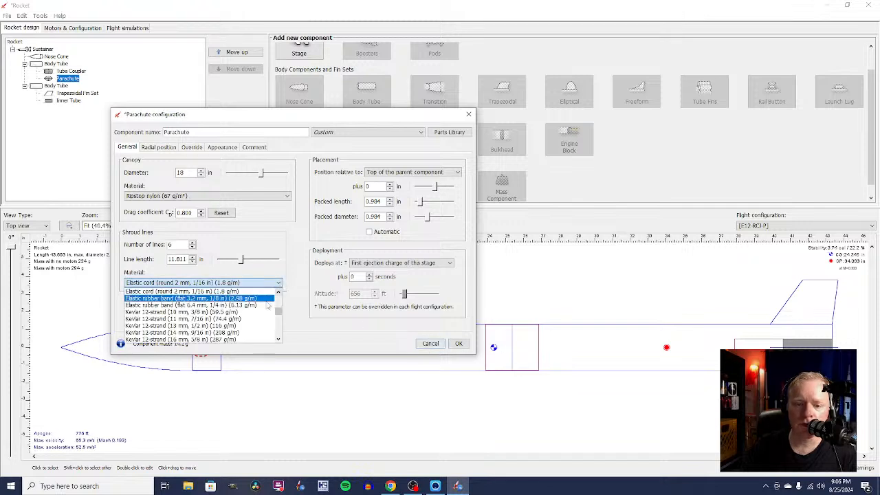
{"action": "scroll", "coordinate": [257, 313], "scroll_direction": "down", "scroll_amount": 5}
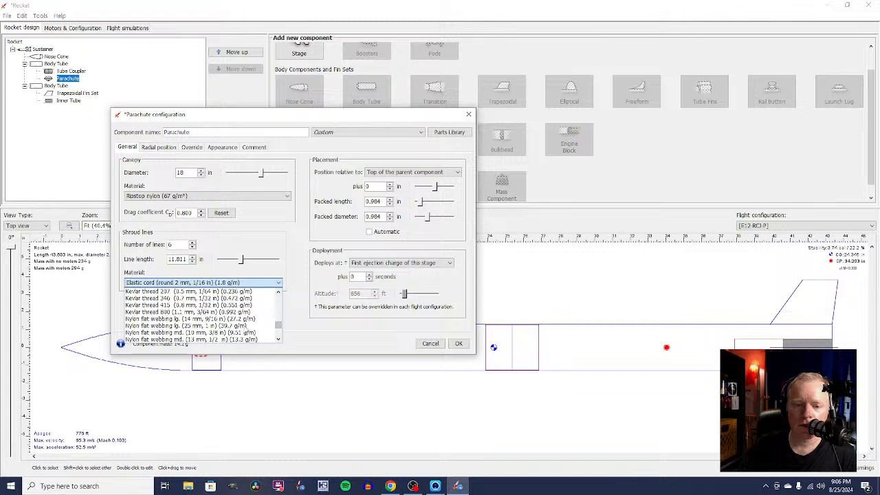
{"action": "scroll", "coordinate": [244, 331], "scroll_direction": "down", "scroll_amount": 2}
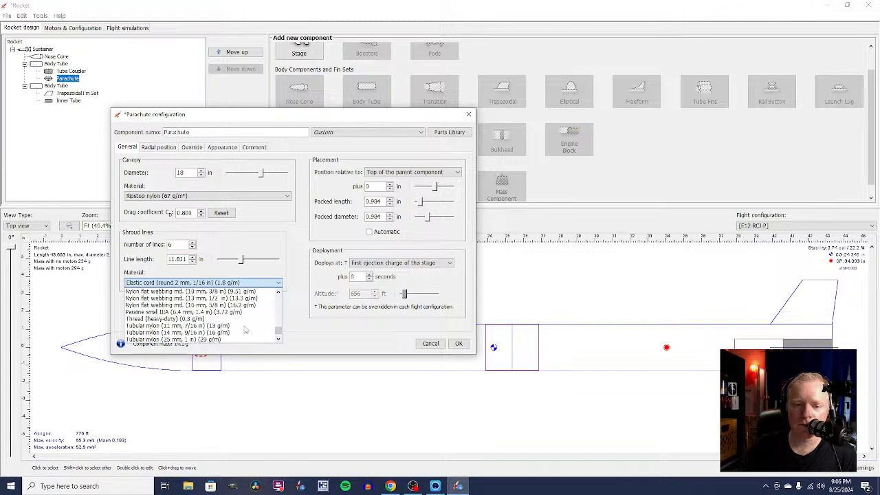
{"action": "scroll", "coordinate": [245, 330], "scroll_direction": "down", "scroll_amount": 1}
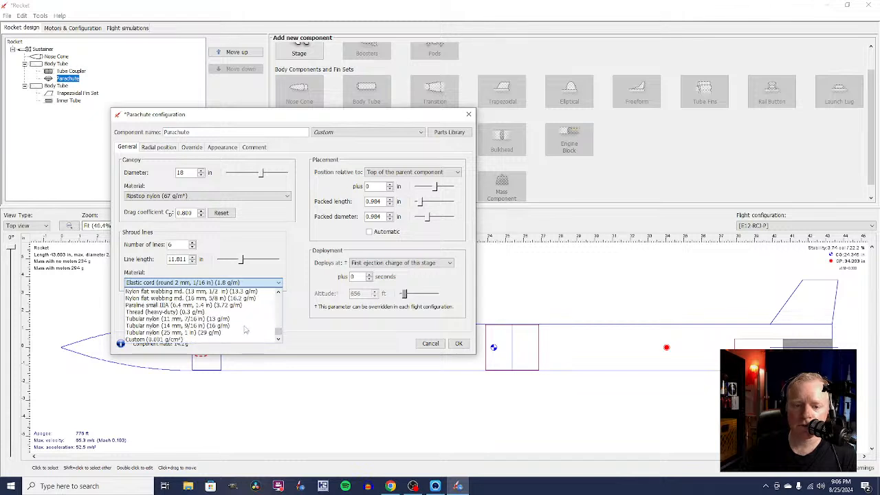
{"action": "left_click", "coordinate": [234, 312]}
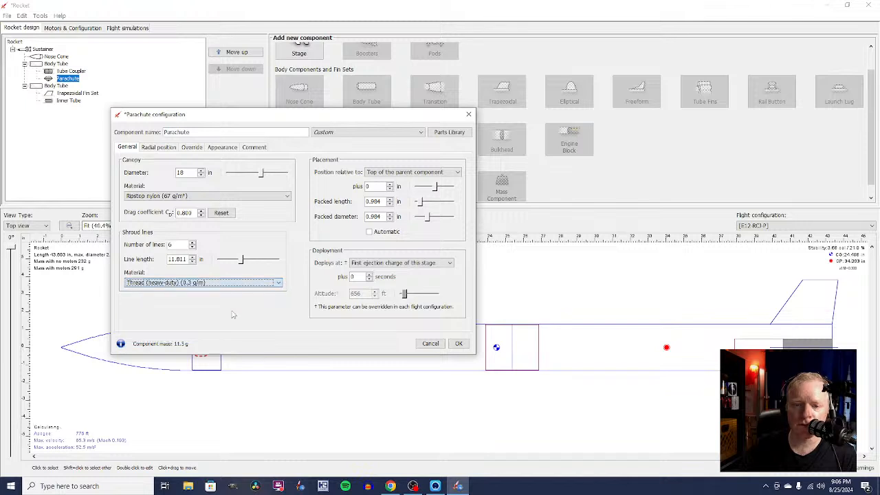
Step: Set the parachute's shroud line length to 18 in and accept the configuration
{"action": "left_click", "coordinate": [185, 259]}
{"action": "type", "text": "18"}
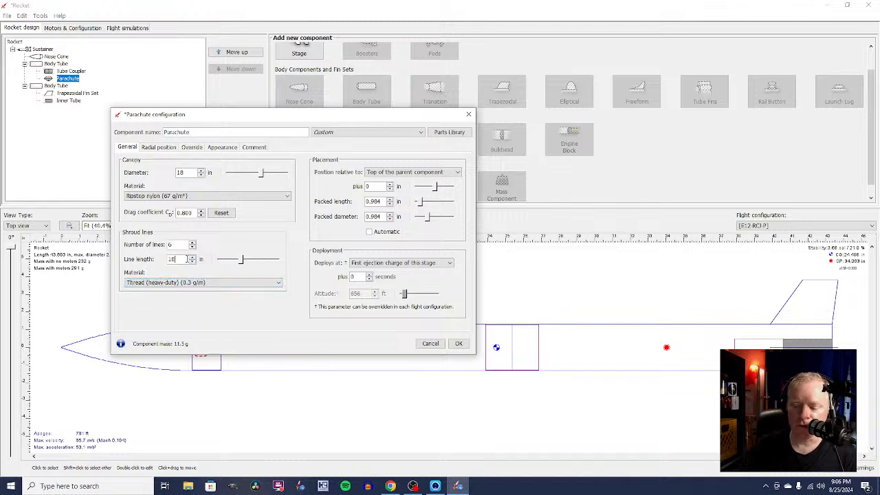
{"action": "key", "text": "Return"}
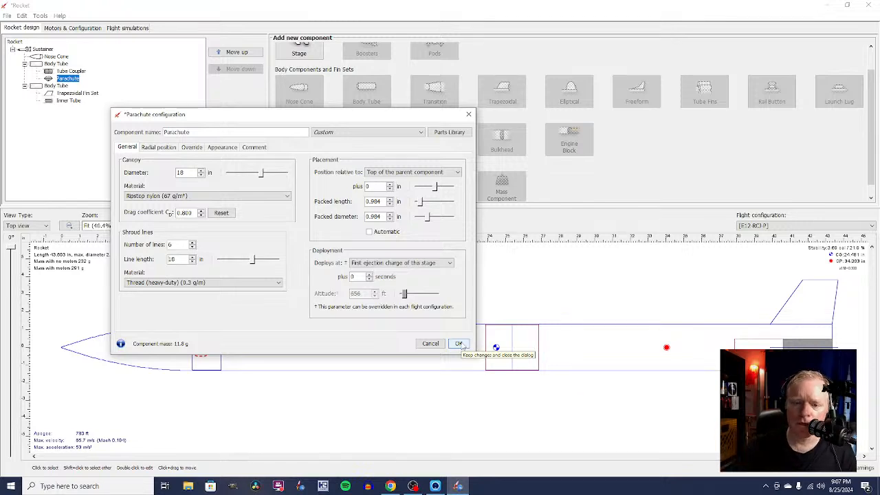
{"action": "left_click", "coordinate": [460, 344]}
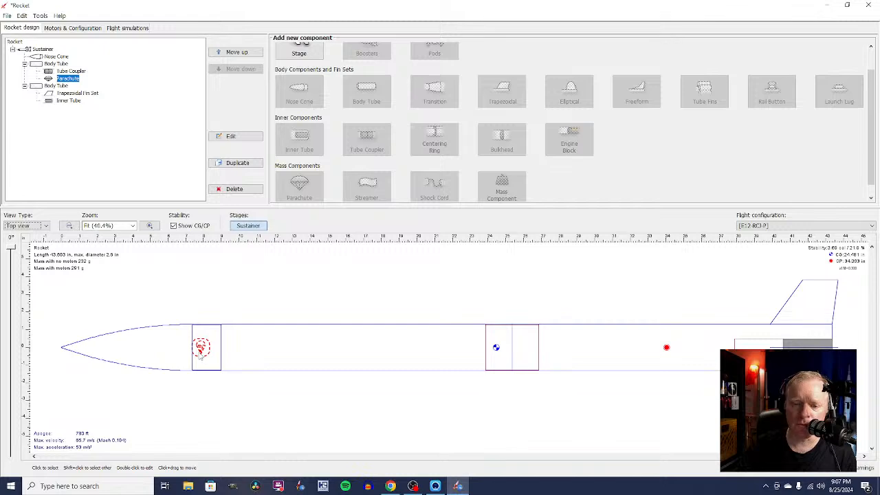
Step: Reposition the parachute 3 in from the top of its parent body tube
{"action": "double_click", "coordinate": [68, 79]}
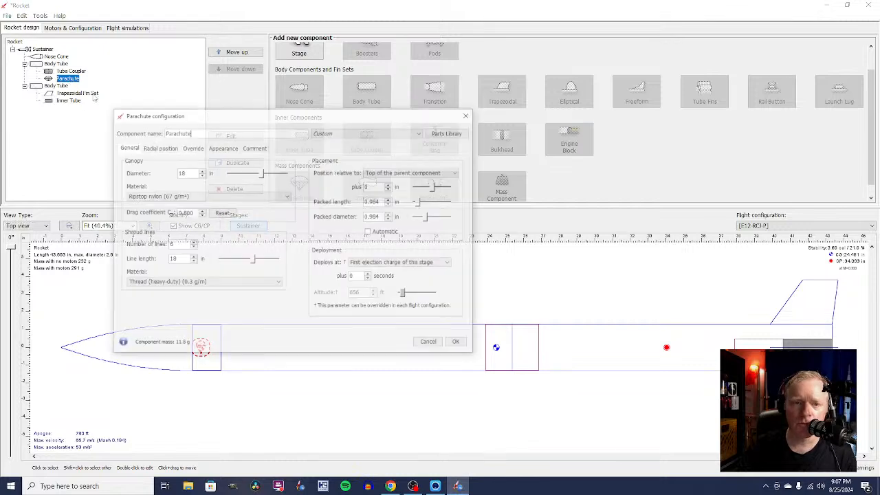
{"action": "left_click", "coordinate": [390, 184]}
{"action": "left_click", "coordinate": [390, 185]}
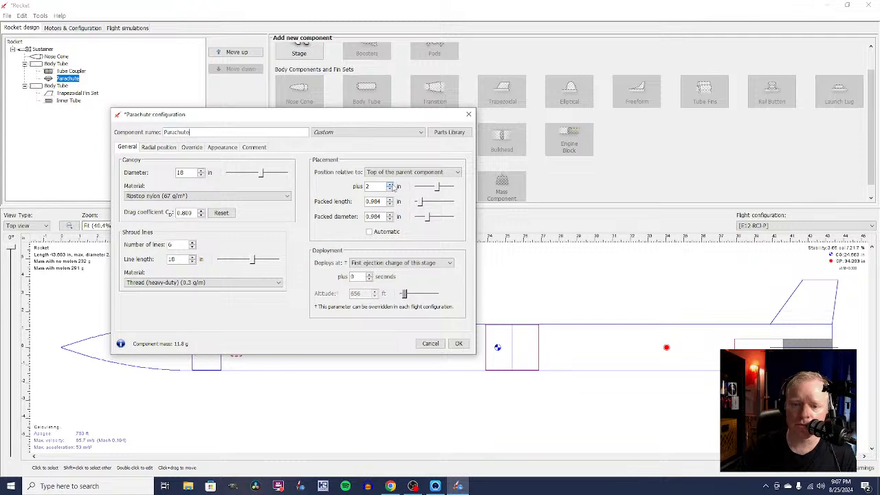
{"action": "left_click", "coordinate": [389, 184]}
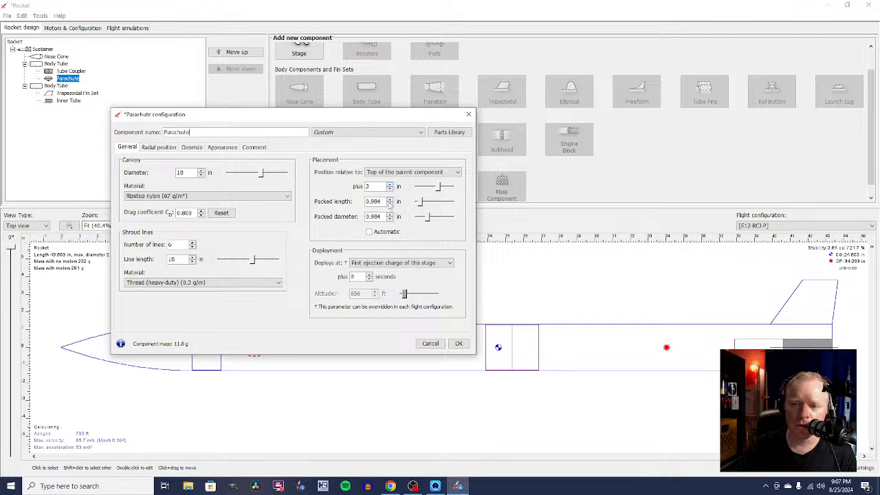
{"action": "left_click", "coordinate": [459, 343]}
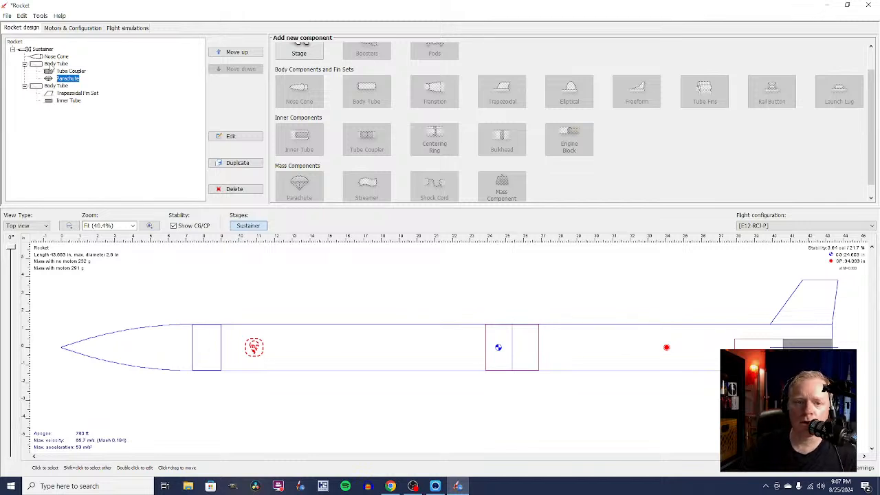
Step: Add a shock cord to the forward body tube and set its material to Kevlar thread 207 (0.5 mm, 1/64 in)
{"action": "left_click", "coordinate": [56, 63]}
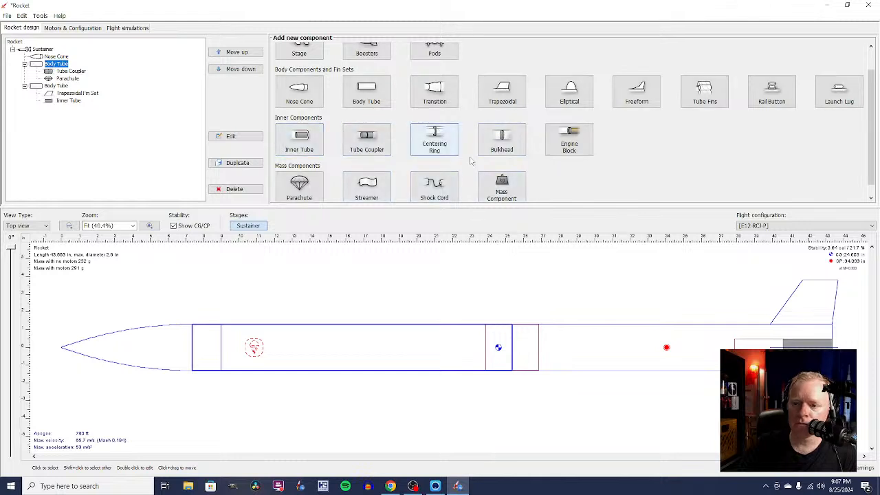
{"action": "left_click", "coordinate": [438, 192]}
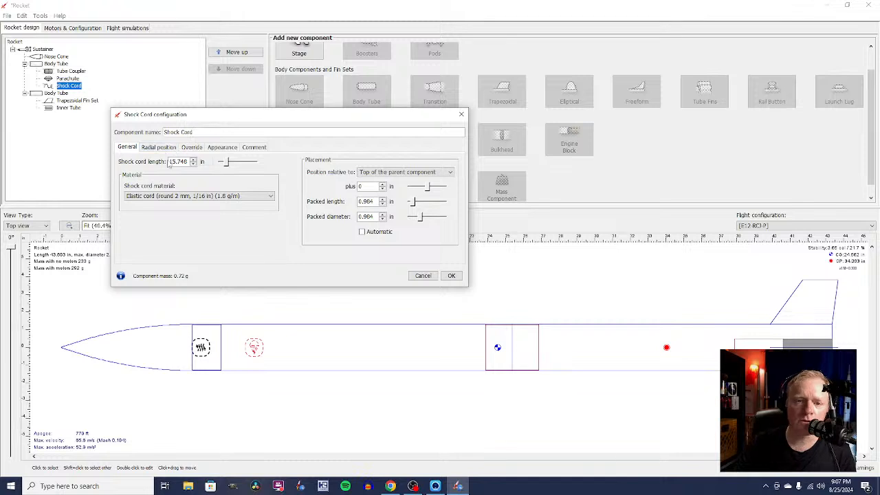
{"action": "left_click", "coordinate": [270, 197]}
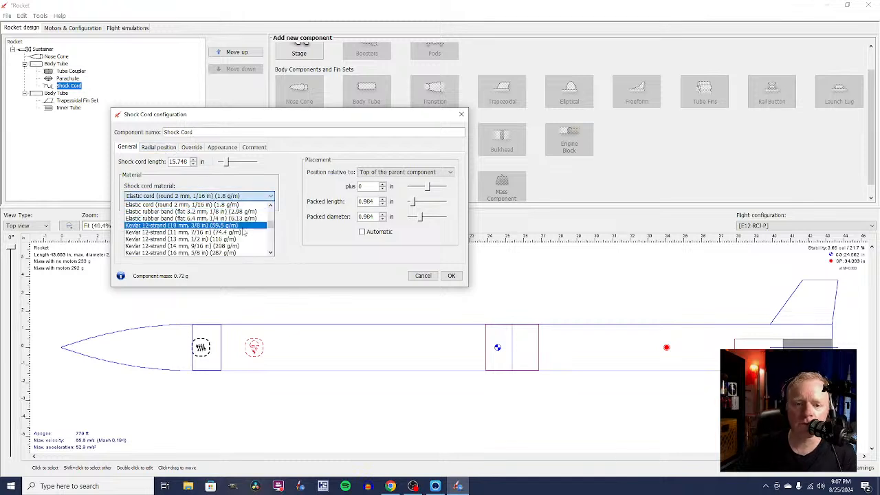
{"action": "scroll", "coordinate": [239, 236], "scroll_direction": "down", "scroll_amount": 4}
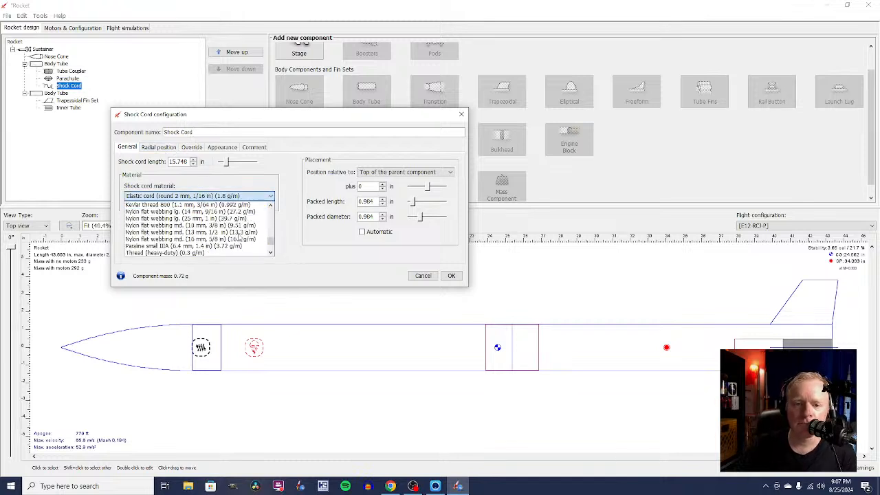
{"action": "scroll", "coordinate": [239, 236], "scroll_direction": "up", "scroll_amount": 2}
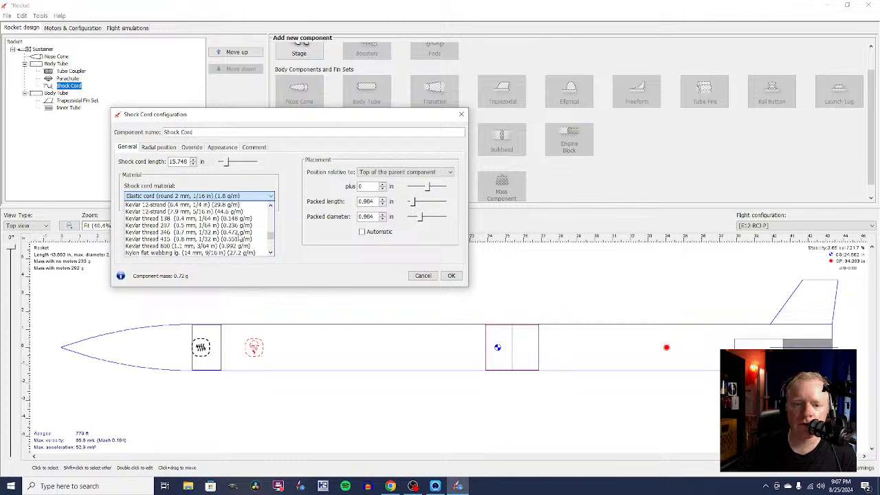
{"action": "left_click", "coordinate": [198, 226]}
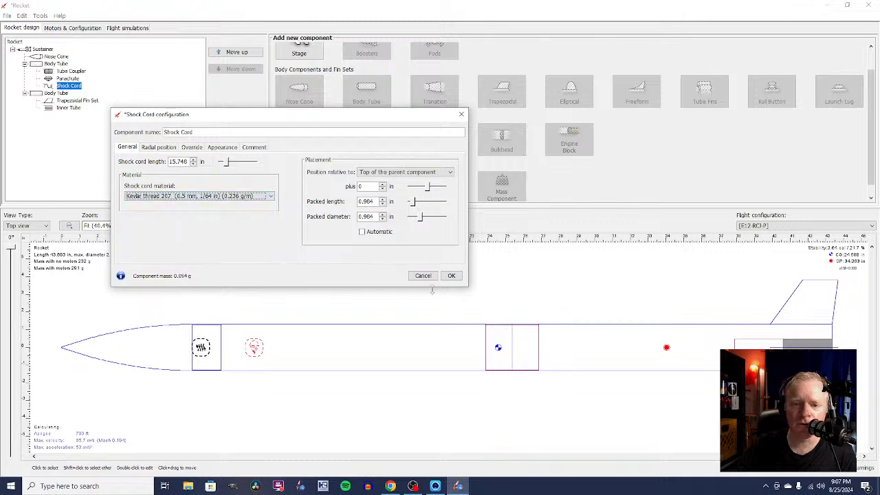
Step: Set the shock cord's length to 60 in and offset it 3 in from the top of the body tube, level with the parachute
{"action": "left_click", "coordinate": [170, 161]}
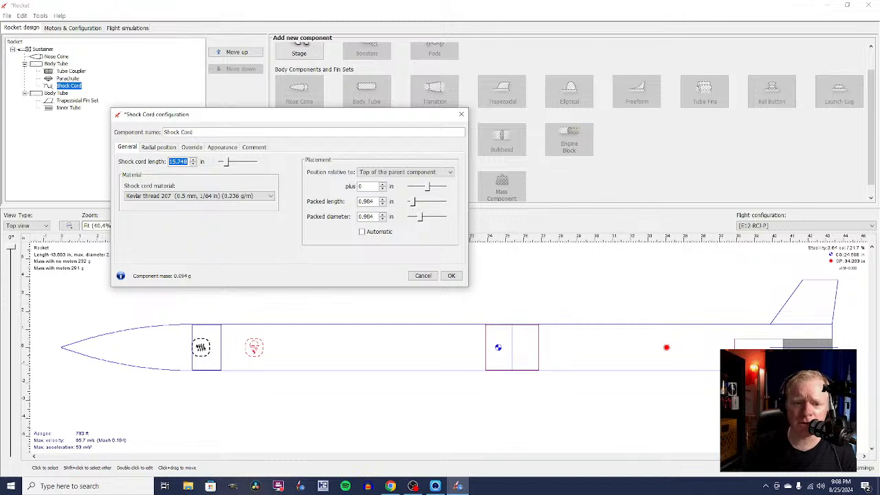
{"action": "type", "text": "60"}
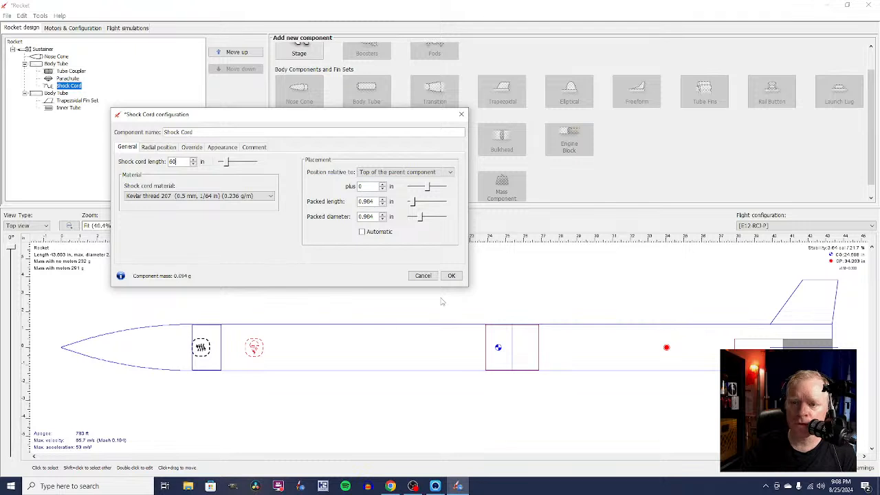
{"action": "left_click", "coordinate": [383, 184]}
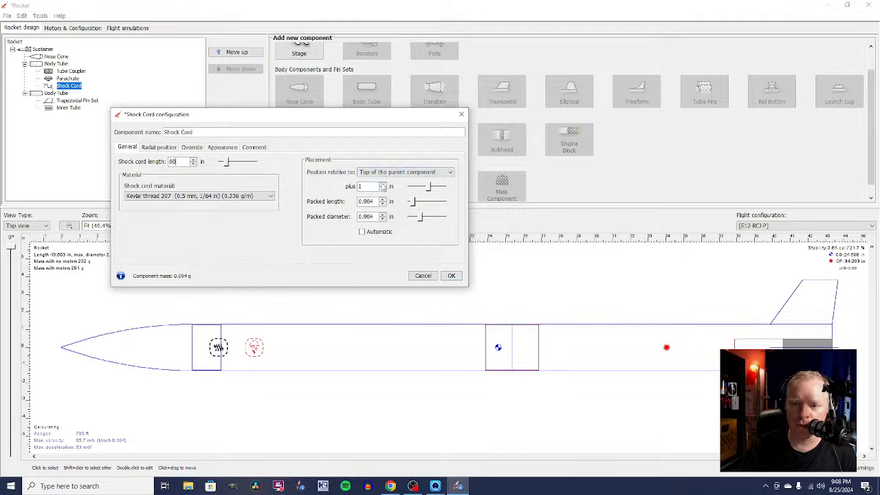
{"action": "left_click", "coordinate": [383, 185]}
{"action": "left_click", "coordinate": [383, 185]}
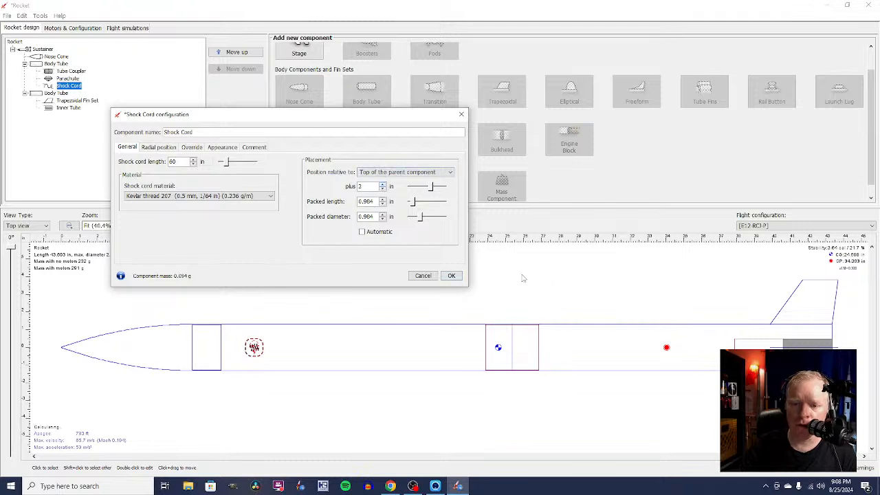
{"action": "left_click", "coordinate": [460, 277]}
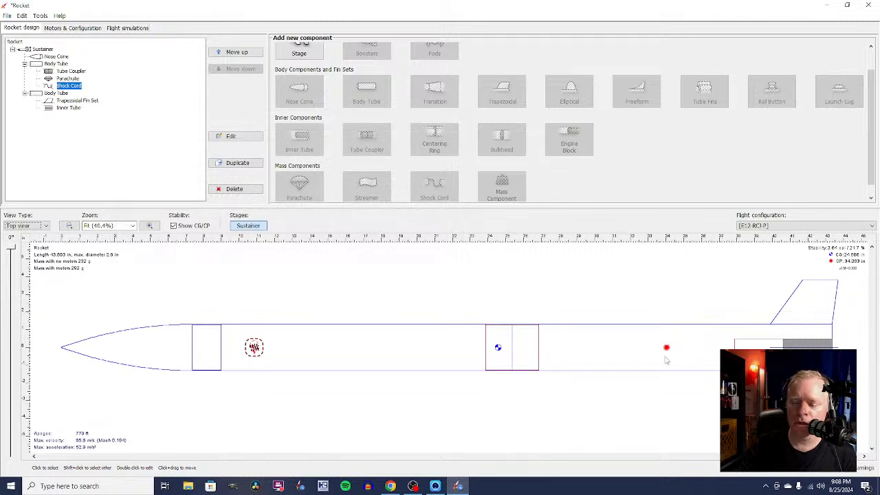
Step: Examine how the motor mount tube sits inside the aft body tube, using the top and back views
{"action": "left_click", "coordinate": [712, 341]}
{"action": "left_click", "coordinate": [754, 348]}
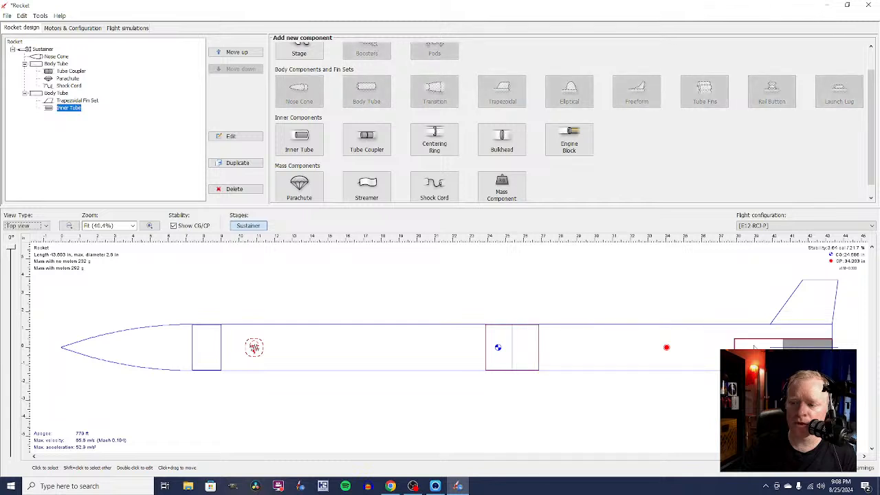
{"action": "left_click", "coordinate": [708, 345]}
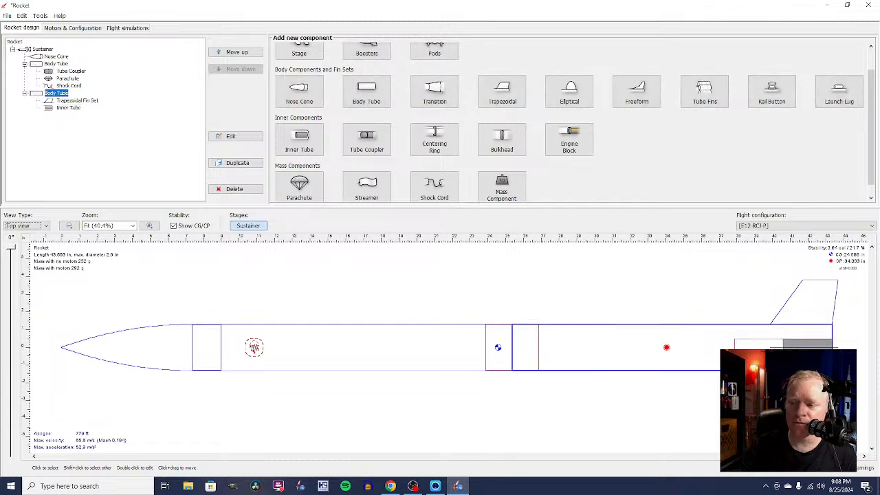
{"action": "left_click", "coordinate": [755, 350]}
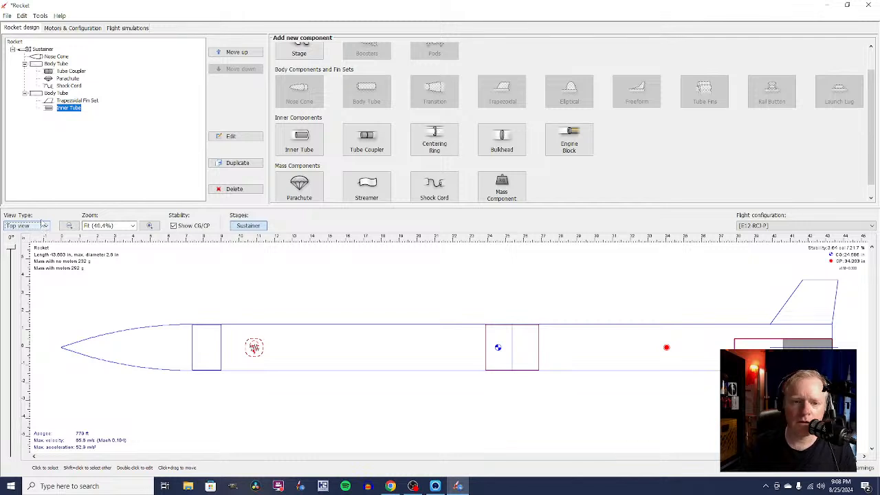
{"action": "left_click", "coordinate": [44, 227]}
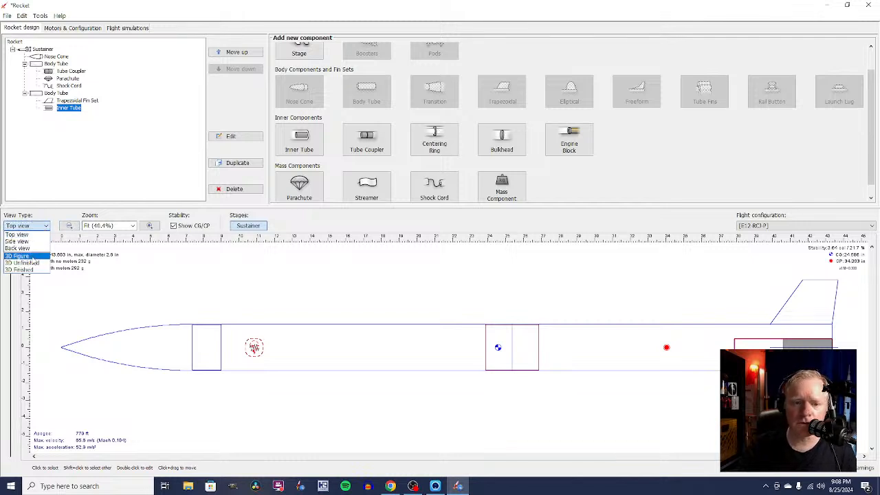
{"action": "left_click", "coordinate": [32, 248]}
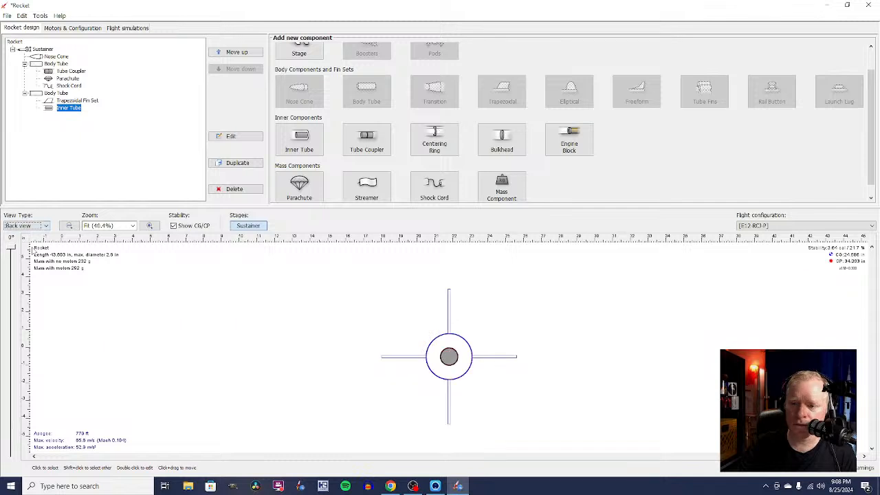
{"action": "left_click", "coordinate": [47, 227]}
{"action": "left_click", "coordinate": [43, 239]}
Step: Add a custom centering ring to the aft body tube, offset -0.25 in from the bottom of its parent
{"action": "left_click", "coordinate": [634, 361]}
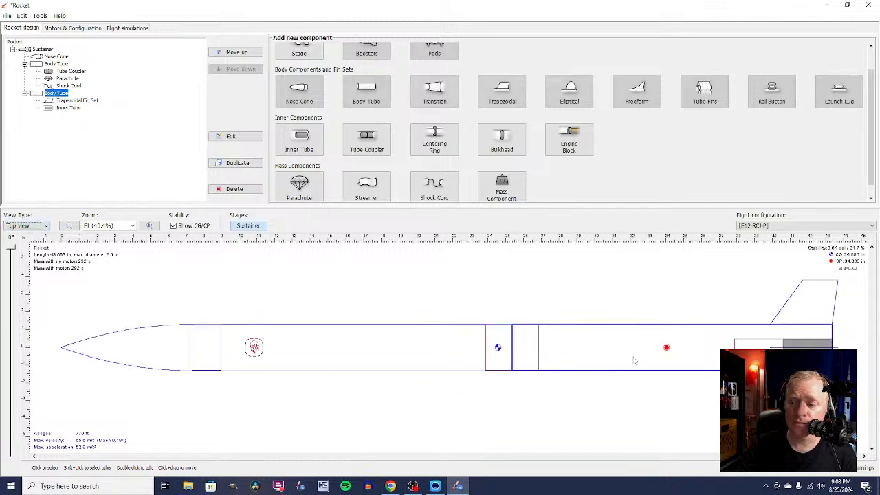
{"action": "left_click", "coordinate": [433, 143]}
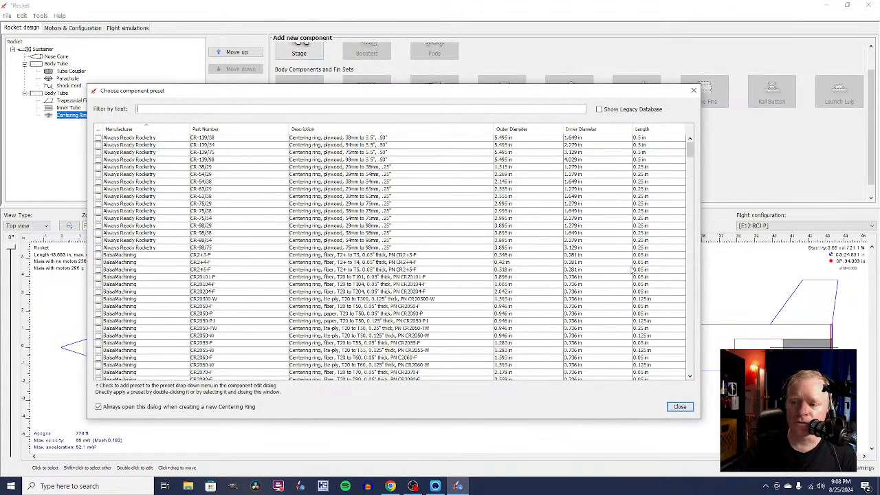
{"action": "left_click", "coordinate": [679, 407]}
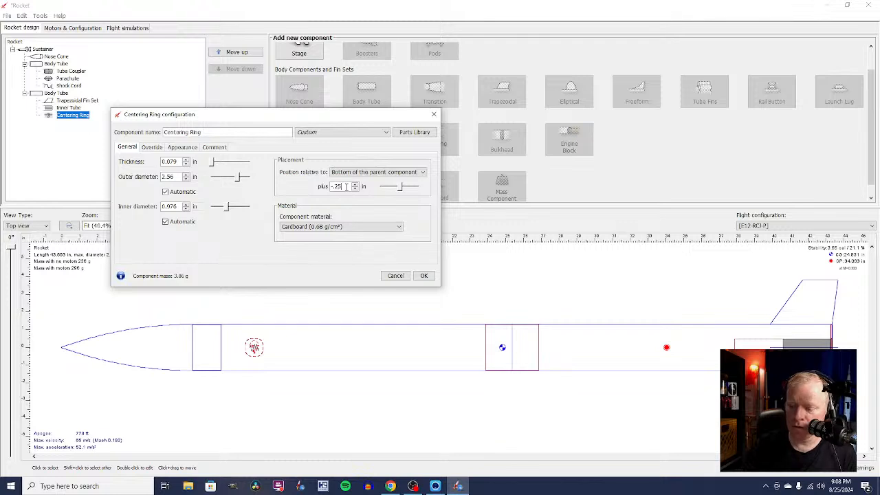
{"action": "key", "text": "Return"}
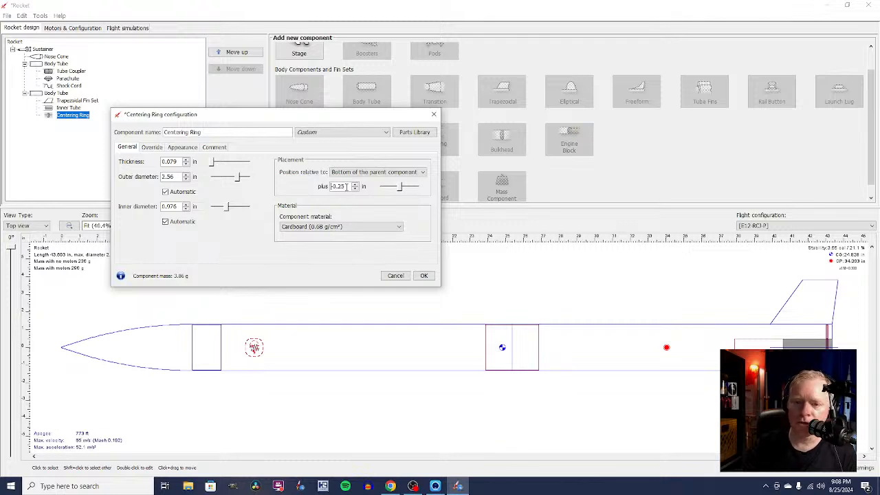
{"action": "left_click", "coordinate": [424, 276]}
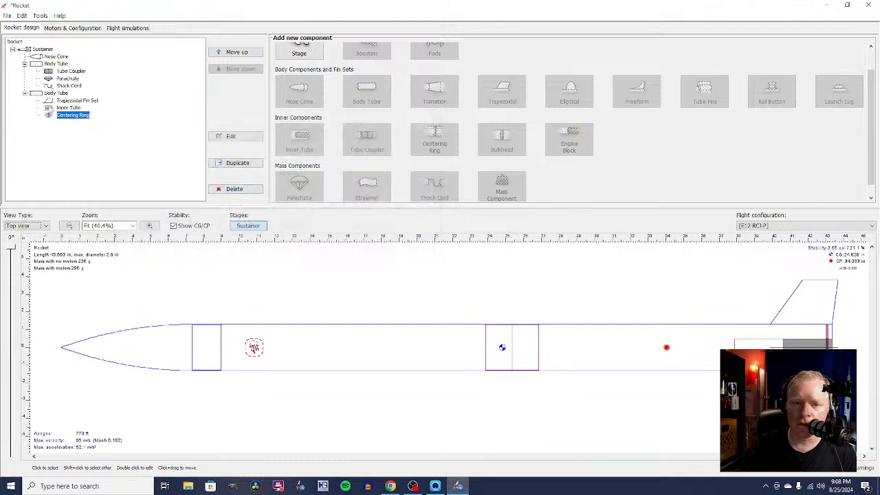
Step: Copy the centering ring and paste the duplicate into the aft body tube
{"action": "right_click", "coordinate": [72, 118]}
{"action": "left_click", "coordinate": [110, 150]}
{"action": "right_click", "coordinate": [67, 99]}
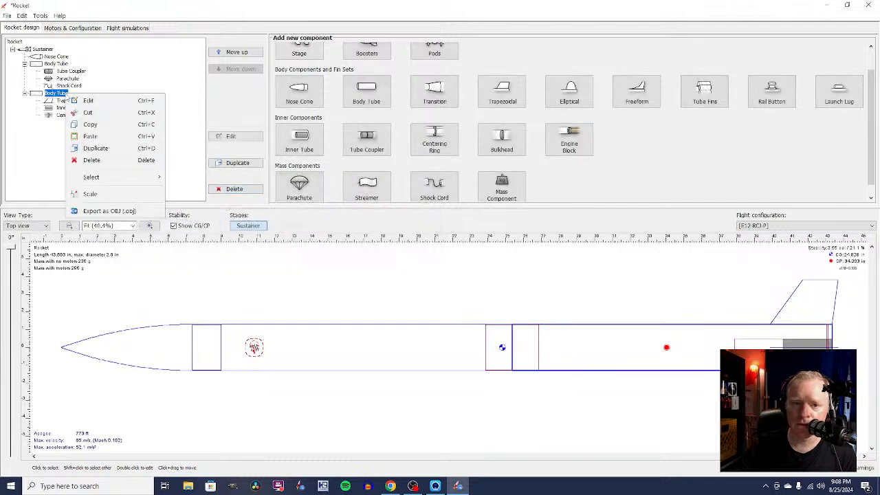
{"action": "left_click", "coordinate": [93, 137]}
Step: Offset the second centering ring -4.25 in from the bottom of the body tube, near the motor mount's forward end
{"action": "double_click", "coordinate": [83, 125]}
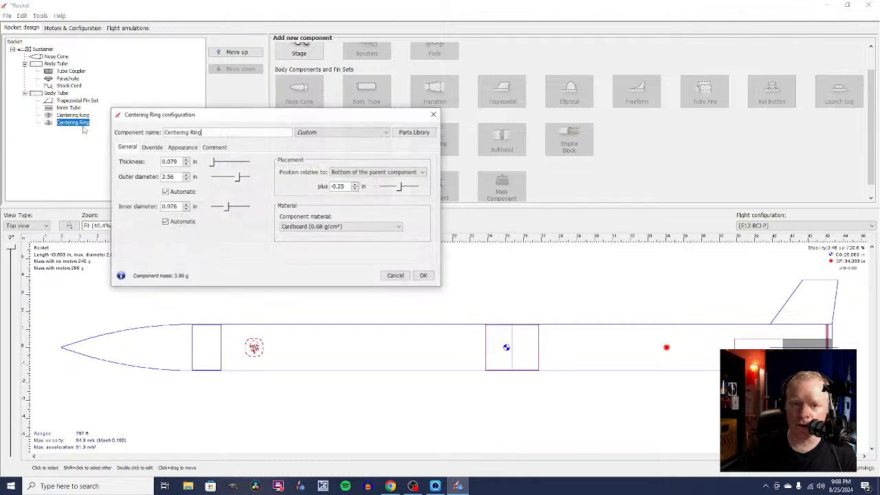
{"action": "left_click", "coordinate": [355, 189]}
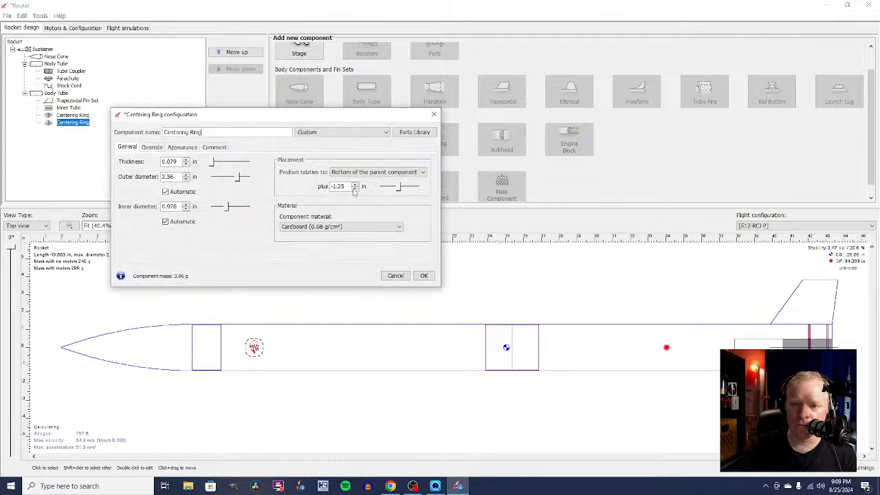
{"action": "left_click", "coordinate": [355, 189]}
{"action": "left_click", "coordinate": [355, 189]}
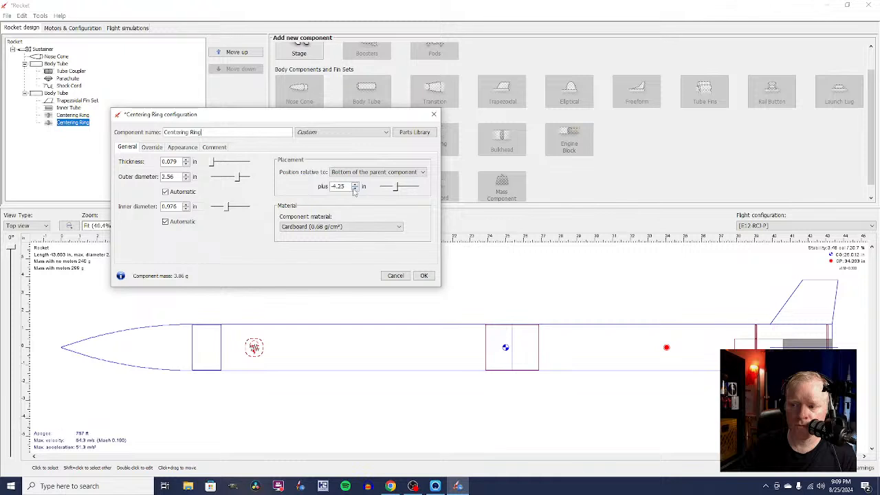
{"action": "left_click", "coordinate": [423, 276]}
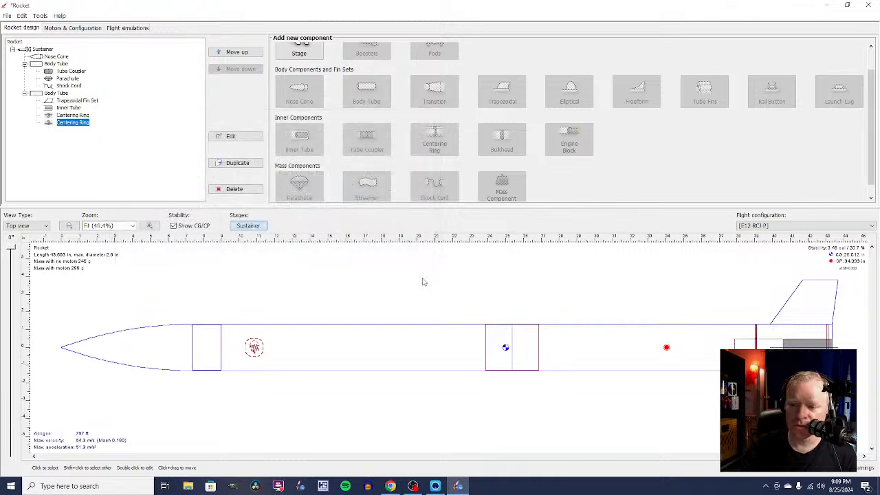
{"action": "left_click", "coordinate": [658, 296]}
{"action": "left_click", "coordinate": [653, 352]}
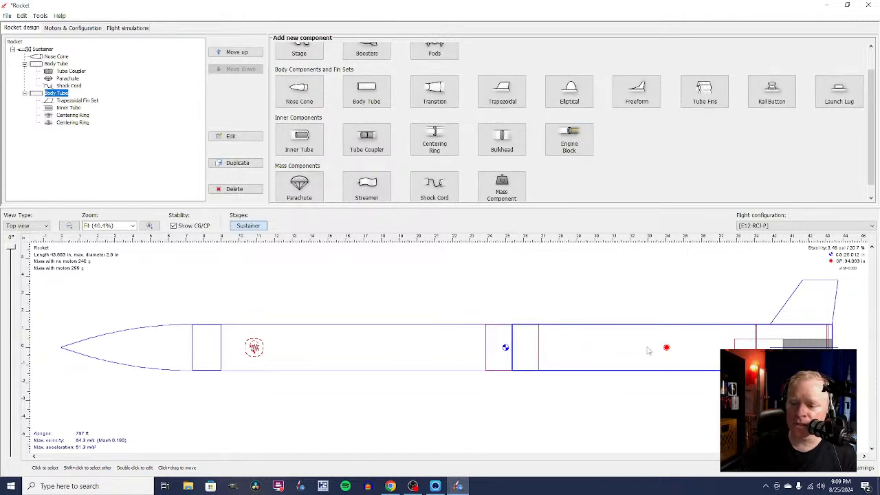
{"action": "left_click", "coordinate": [255, 298]}
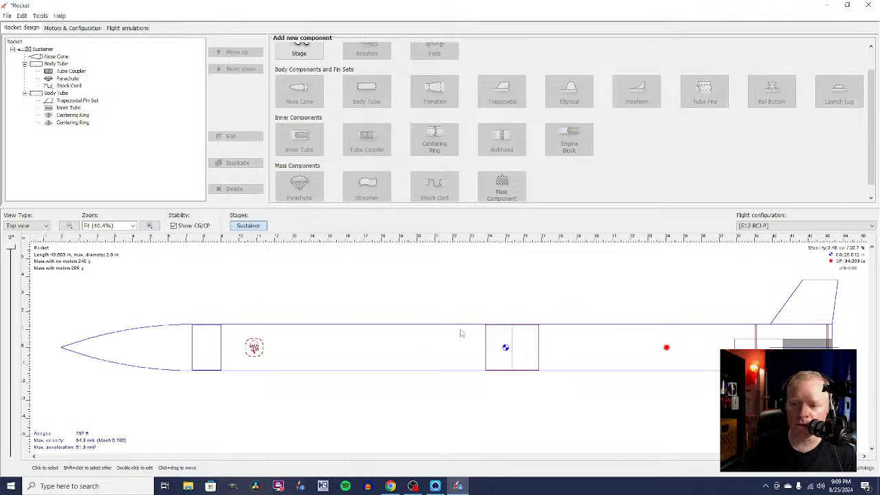
{"action": "left_click", "coordinate": [436, 355]}
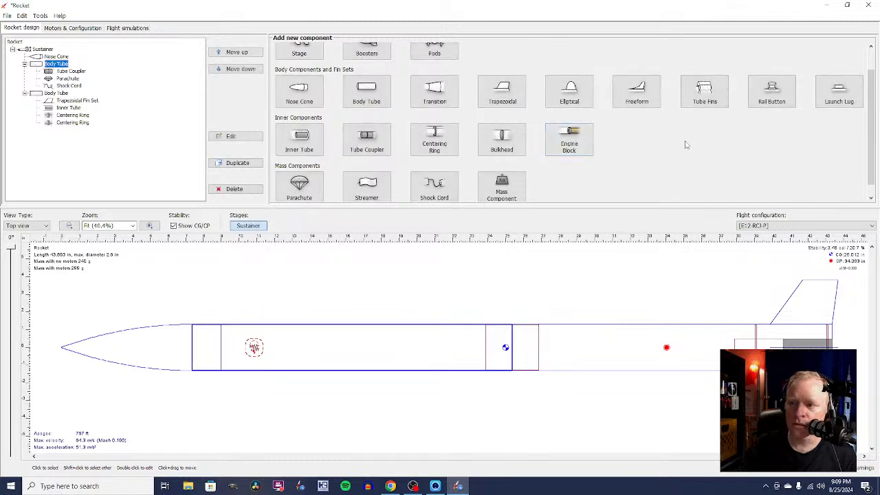
Step: Add a custom launch lug to the aft body tube and set its length to 3 in
{"action": "left_click", "coordinate": [624, 370]}
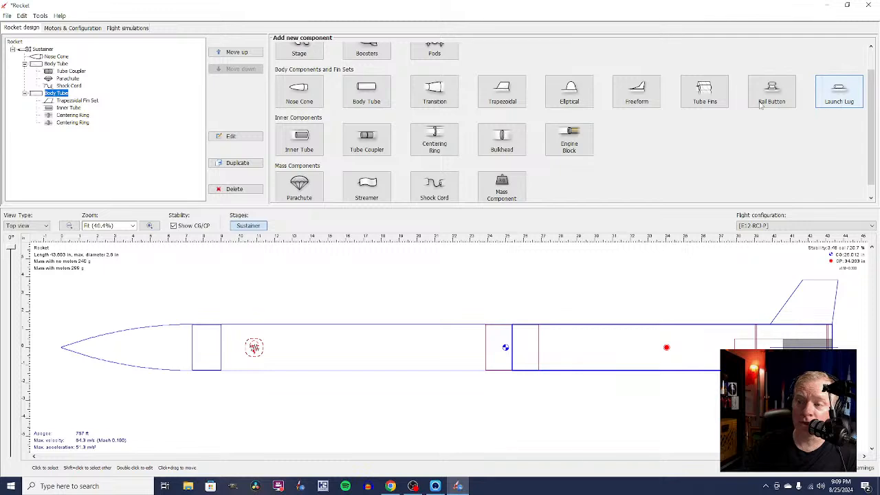
{"action": "left_click", "coordinate": [840, 96]}
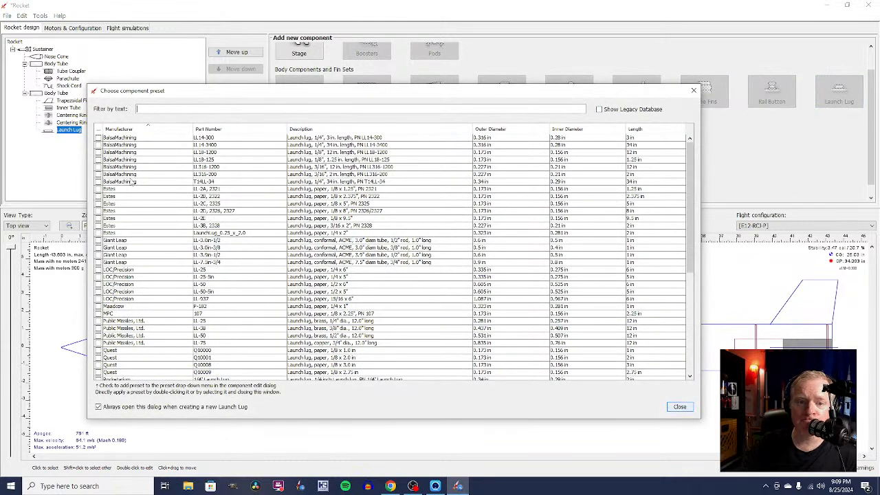
{"action": "left_click", "coordinate": [680, 406]}
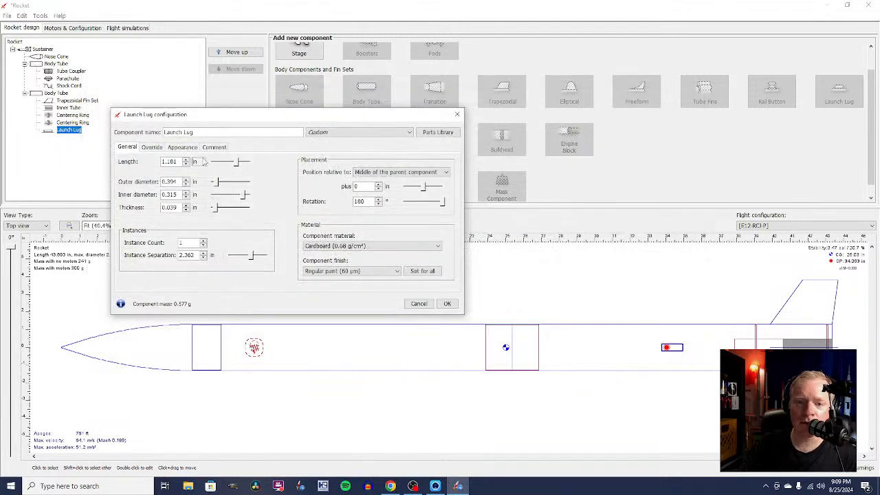
{"action": "double_click", "coordinate": [181, 162]}
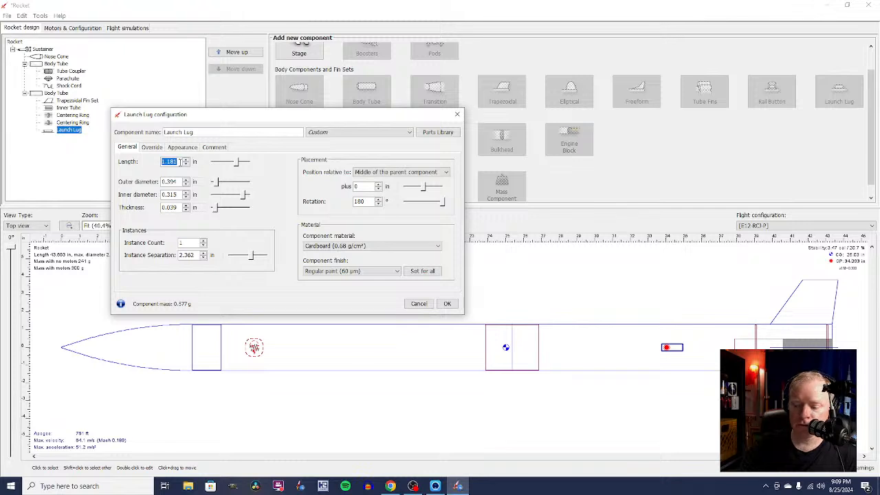
{"action": "type", "text": "3"}
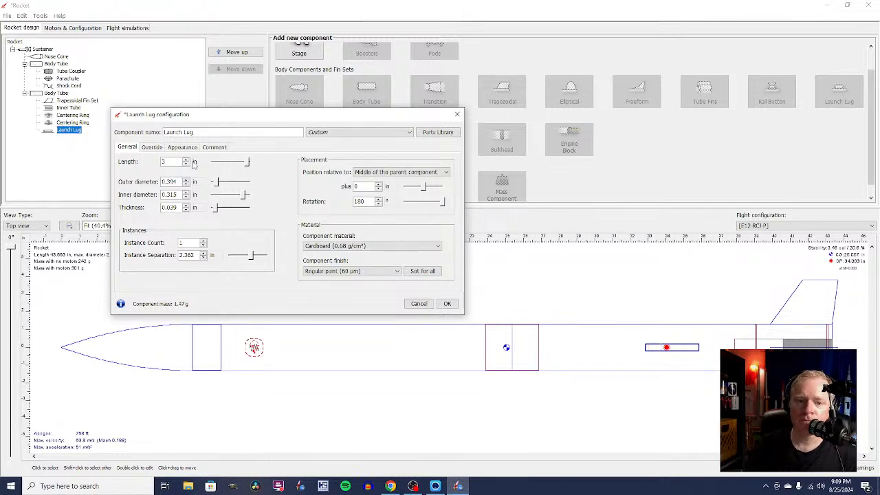
Step: Switch the launch lug's inner diameter unit to in/64, set the diameter to 3/16 and accept the configuration
{"action": "left_click", "coordinate": [199, 196]}
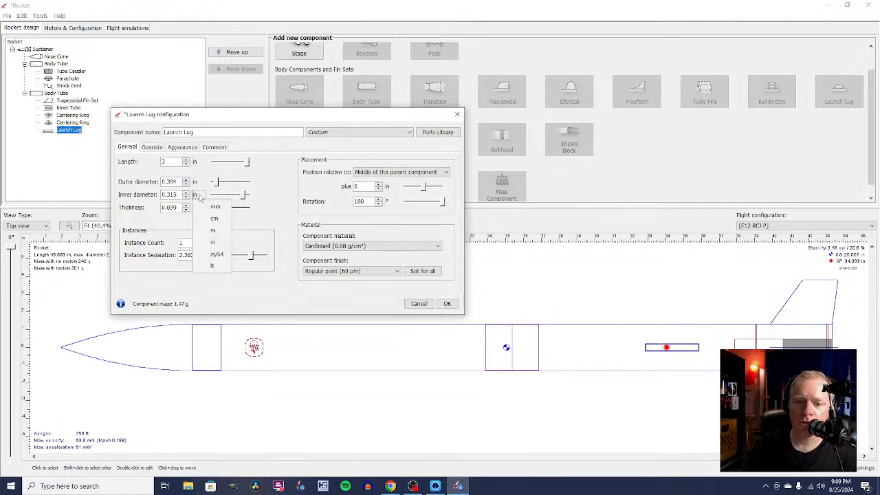
{"action": "left_click", "coordinate": [214, 245]}
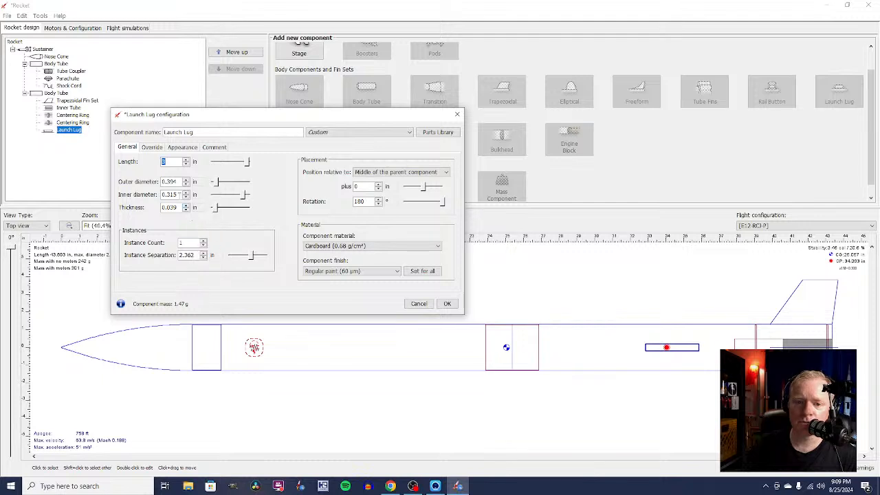
{"action": "left_click", "coordinate": [196, 196]}
{"action": "left_click", "coordinate": [214, 252]}
{"action": "left_click", "coordinate": [166, 194]}
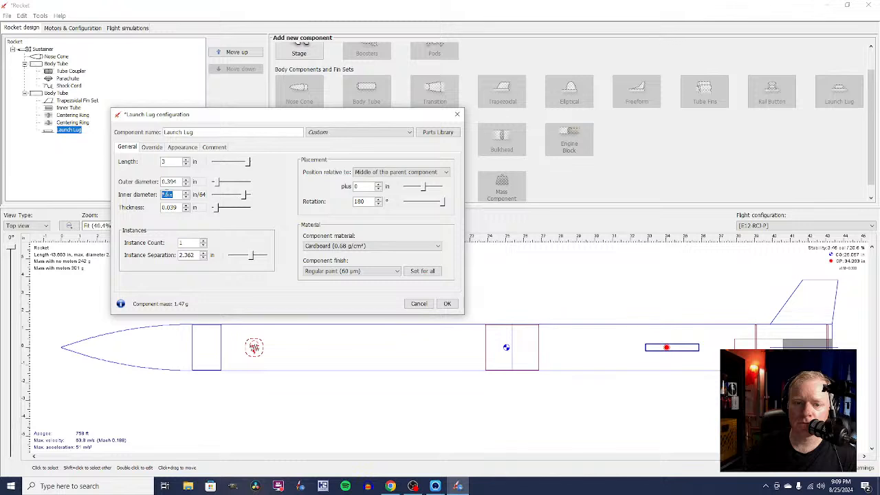
{"action": "type", "text": "3"}
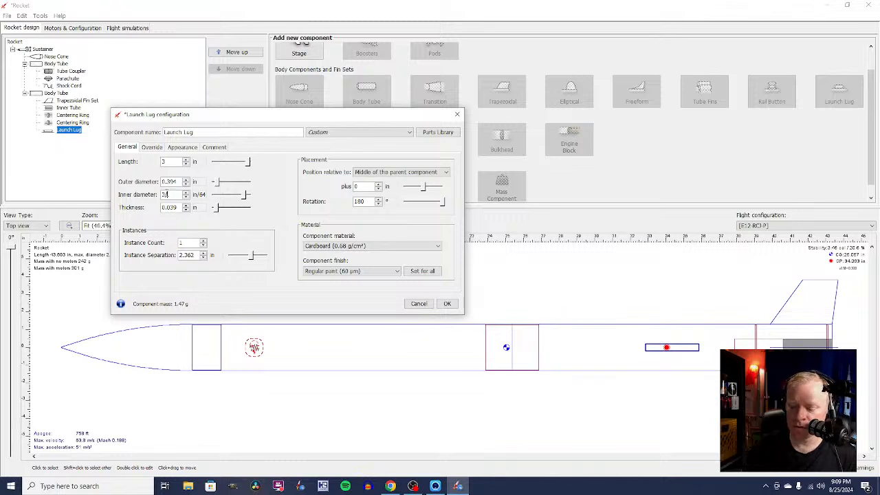
{"action": "type", "text": "/16"}
{"action": "key", "text": "Tab"}
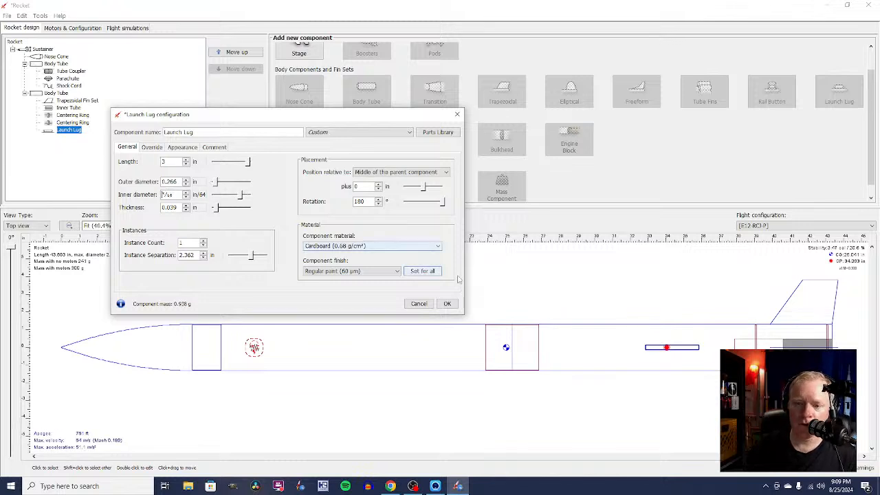
{"action": "left_click", "coordinate": [447, 304]}
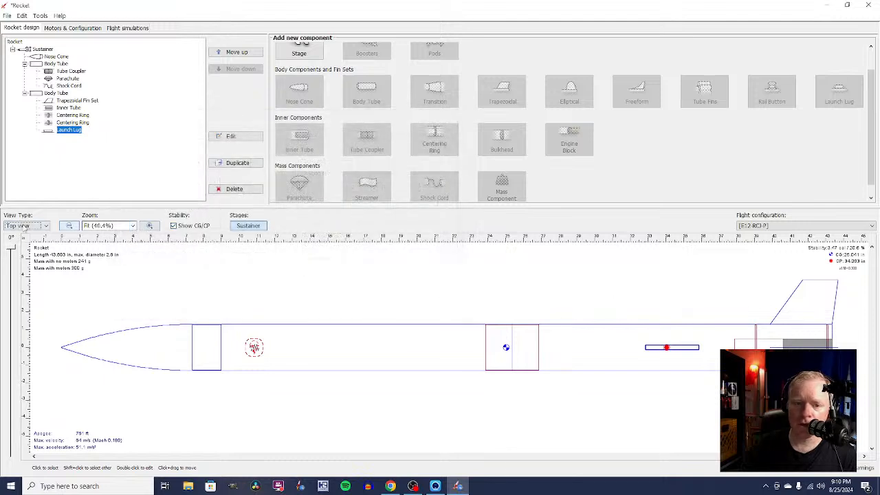
Step: Examine the launch lug's placement relative to the fins in the side and back views
{"action": "left_click", "coordinate": [45, 227]}
{"action": "left_click", "coordinate": [40, 236]}
{"action": "left_click", "coordinate": [44, 227]}
{"action": "left_click", "coordinate": [39, 242]}
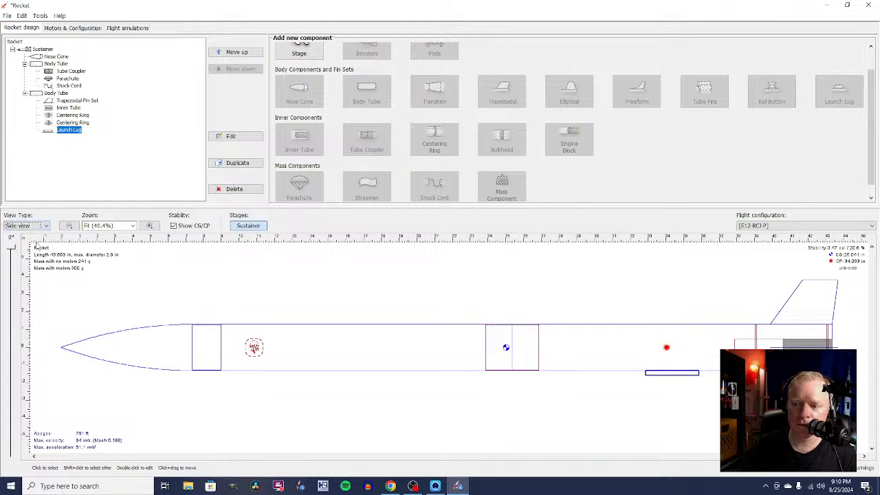
{"action": "left_click", "coordinate": [45, 227]}
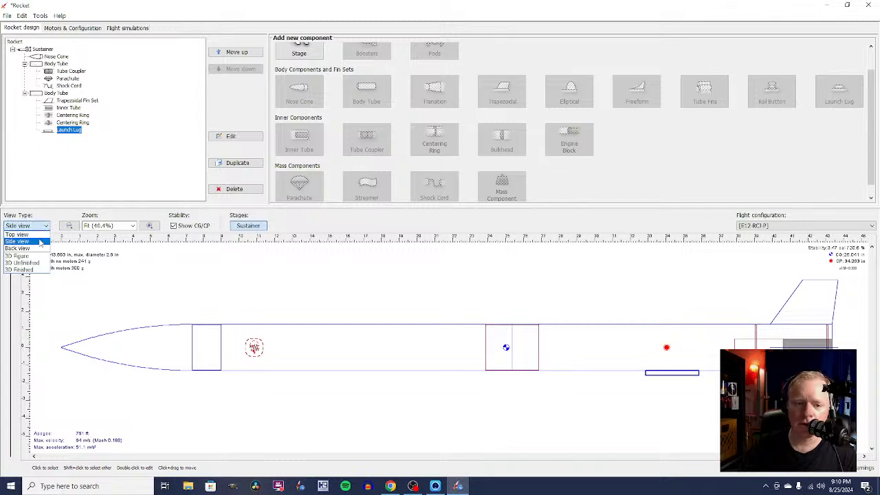
{"action": "left_click", "coordinate": [38, 246]}
{"action": "left_click", "coordinate": [45, 227]}
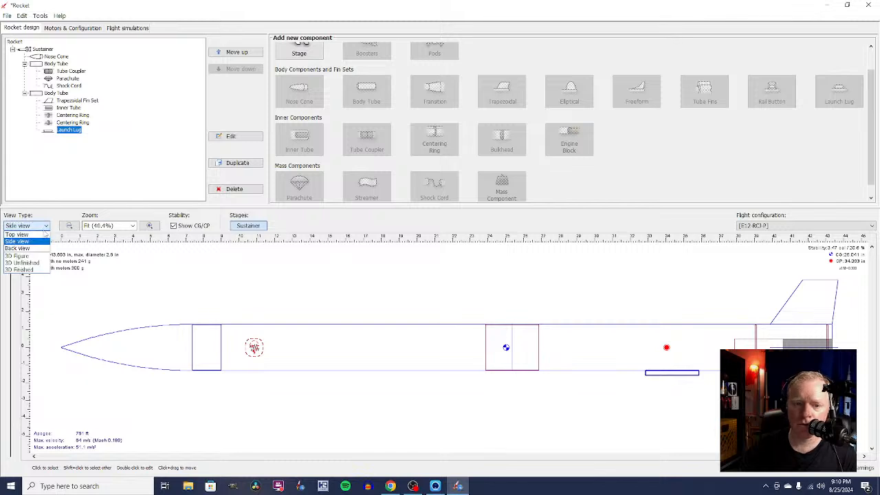
{"action": "left_click", "coordinate": [41, 249]}
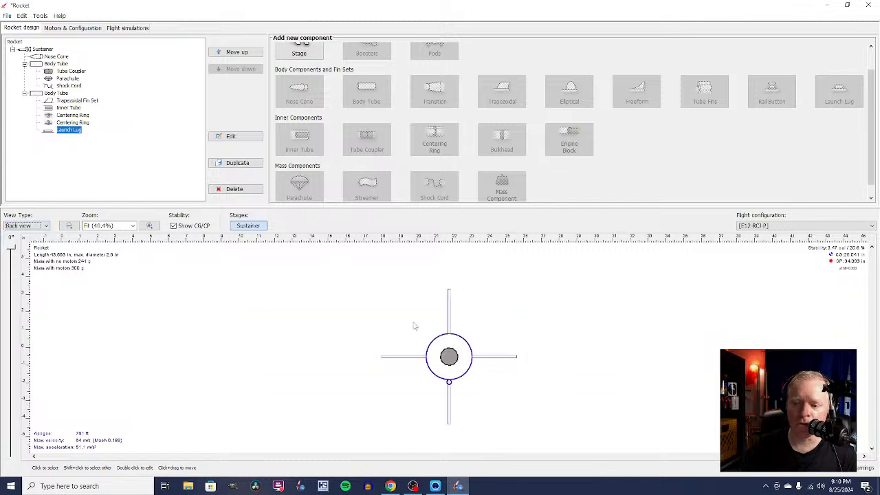
Step: Set the launch lug's rotation to 45° so it sits between two fins, and check its placement in the top view
{"action": "double_click", "coordinate": [69, 131]}
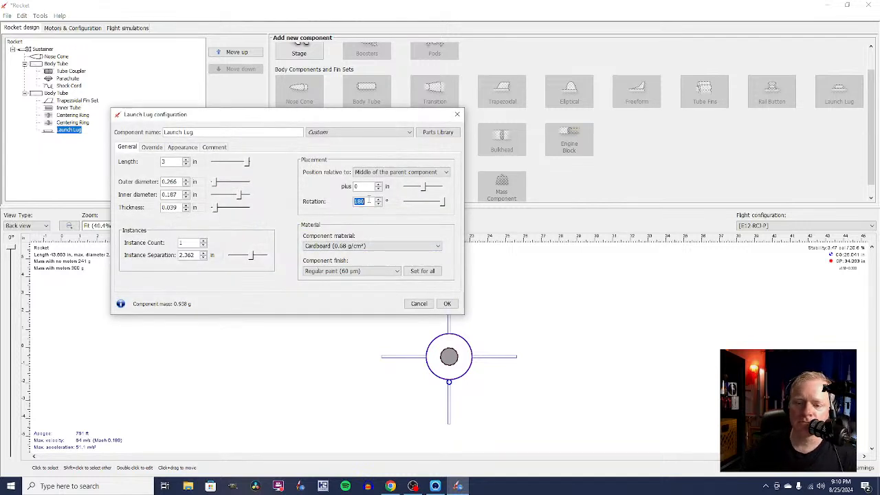
{"action": "type", "text": "45"}
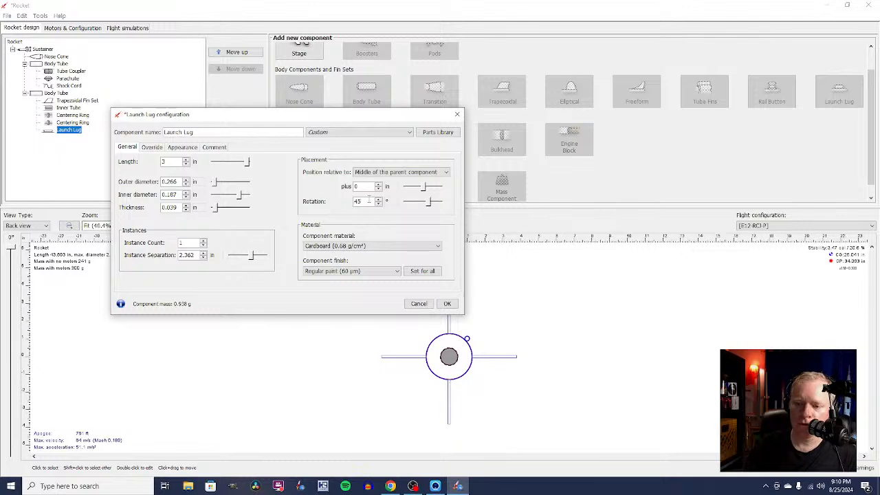
{"action": "left_click", "coordinate": [444, 303]}
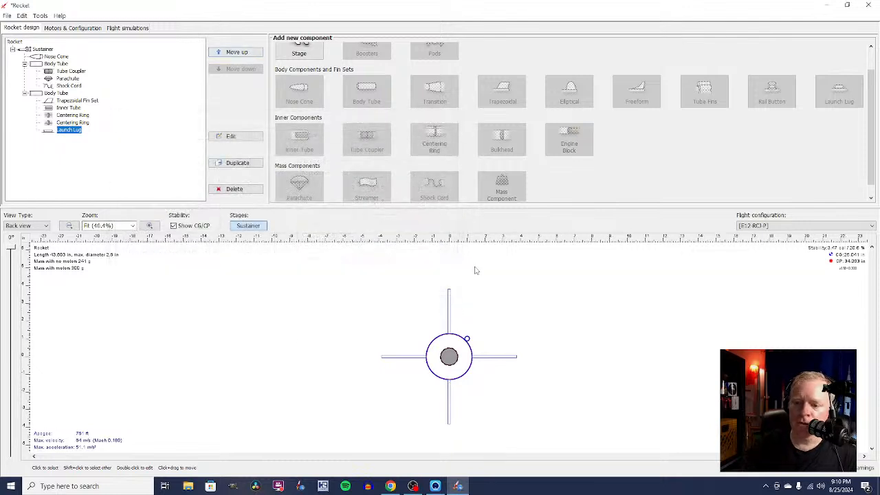
{"action": "left_click", "coordinate": [46, 226]}
{"action": "left_click", "coordinate": [19, 234]}
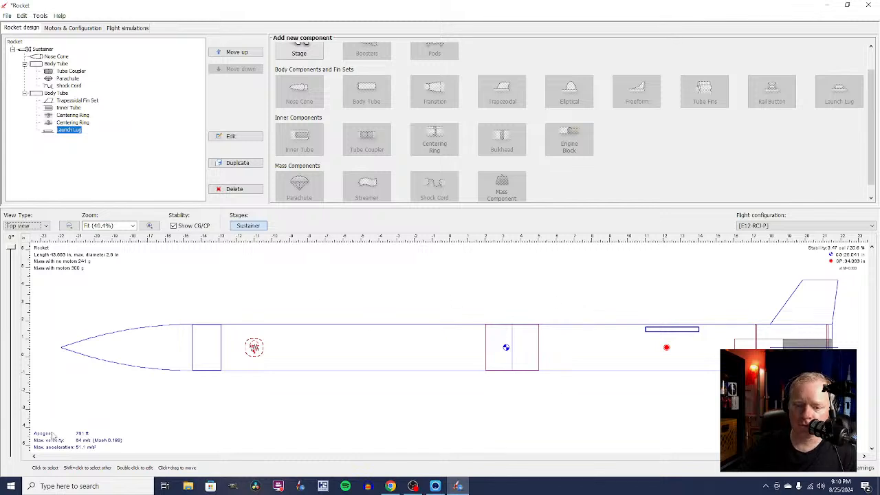
{"action": "left_click", "coordinate": [83, 438]}
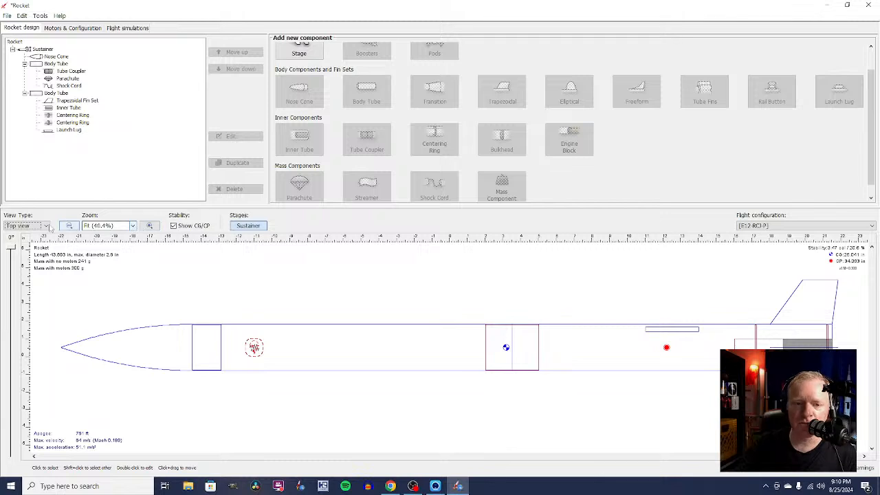
Step: Show the rocket in the 3D Finished view and rotate it to inspect the body and fins
{"action": "left_click", "coordinate": [45, 226]}
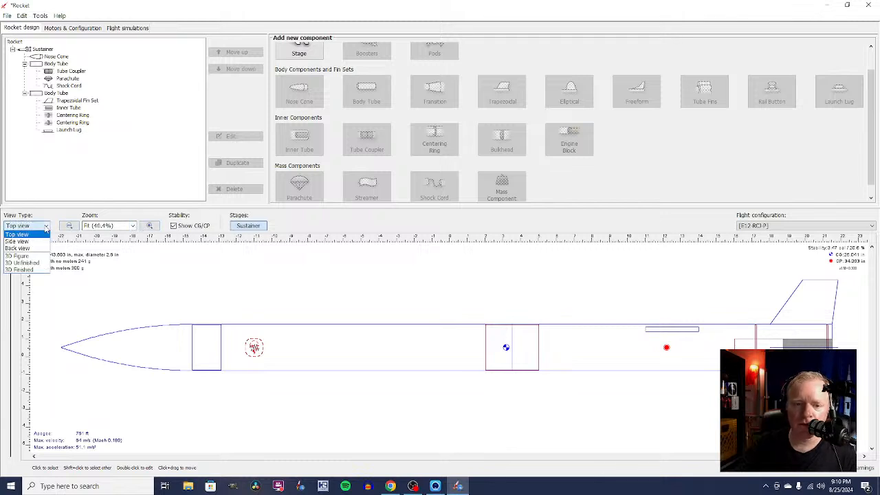
{"action": "left_click", "coordinate": [24, 270]}
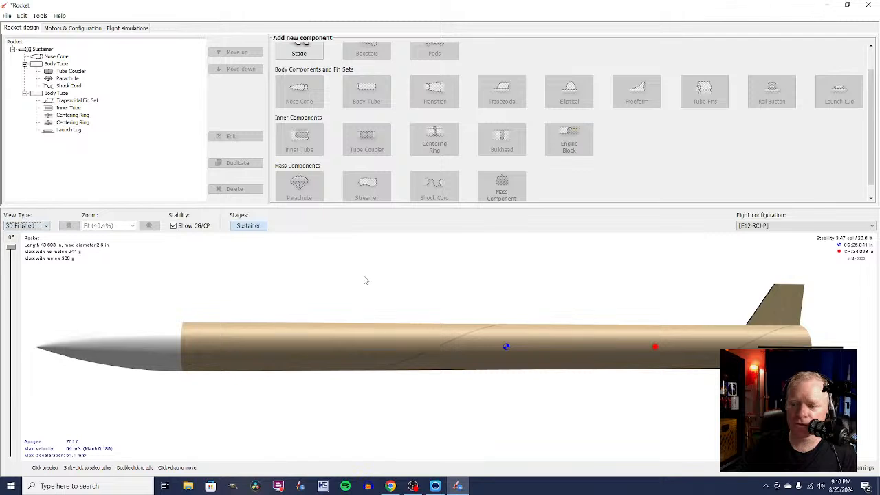
{"action": "left_click_drag", "start_coordinate": [348, 285], "coordinate": [387, 293]}
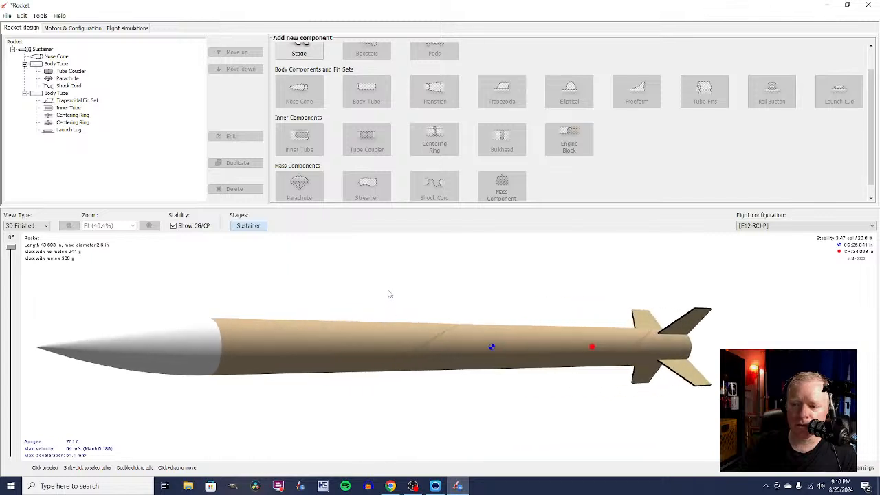
{"action": "scroll", "coordinate": [464, 333], "scroll_direction": "up", "scroll_amount": 3}
{"action": "mouse_move", "coordinate": [464, 337]}
{"action": "left_mouse_down"}
{"action": "mouse_move", "coordinate": [405, 334]}
{"action": "mouse_move", "coordinate": [465, 339]}
{"action": "left_mouse_up"}
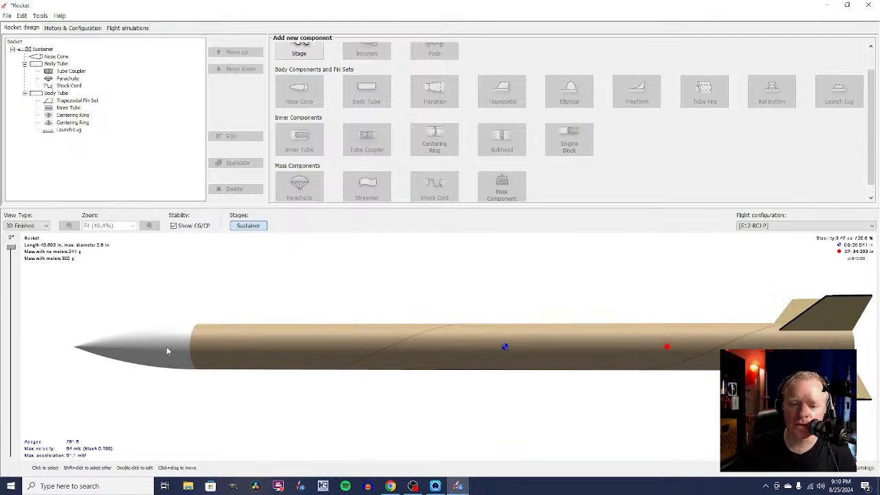
Step: Give the forward body tube separate outside and inside appearances and set its outside color to white
{"action": "double_click", "coordinate": [284, 347]}
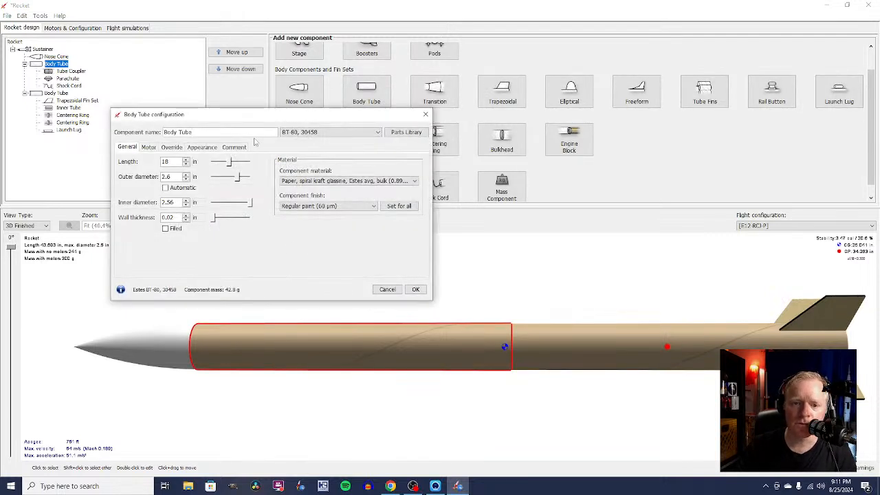
{"action": "left_click", "coordinate": [201, 147]}
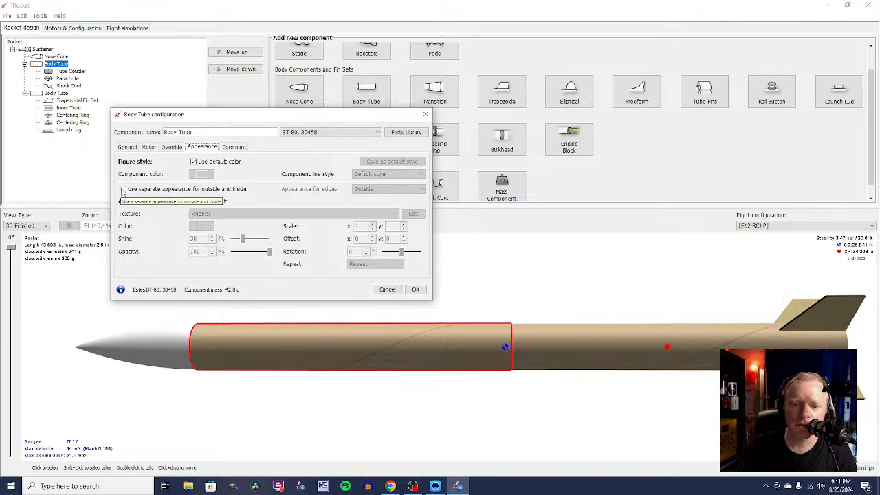
{"action": "left_click", "coordinate": [123, 189]}
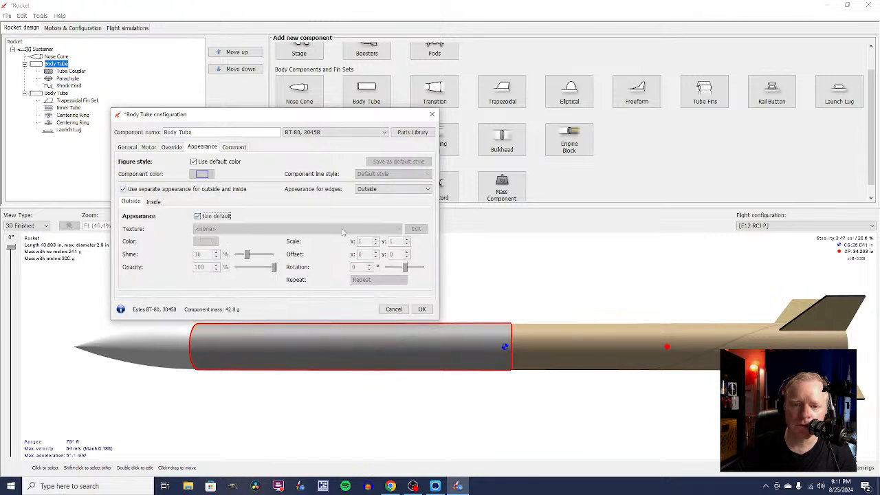
{"action": "left_click", "coordinate": [399, 229]}
{"action": "left_click", "coordinate": [399, 229]}
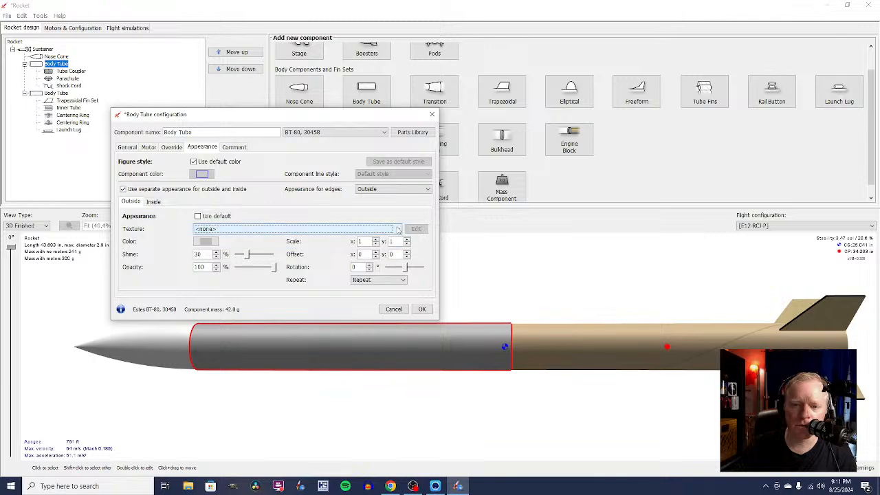
{"action": "left_click", "coordinate": [196, 242]}
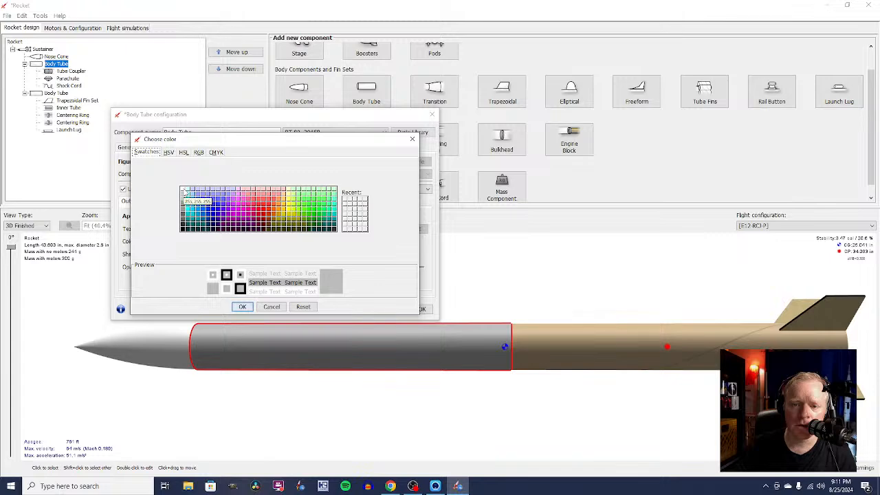
{"action": "left_click", "coordinate": [183, 190]}
{"action": "left_click", "coordinate": [242, 307]}
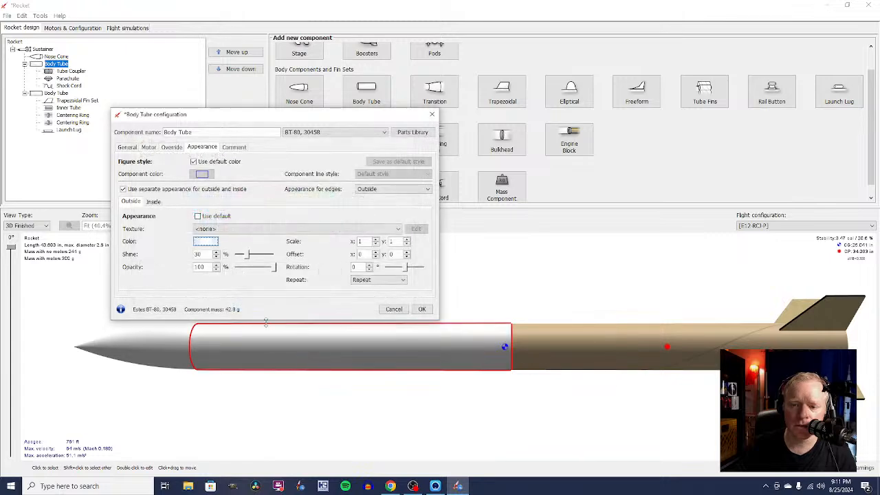
{"action": "left_click", "coordinate": [421, 309]}
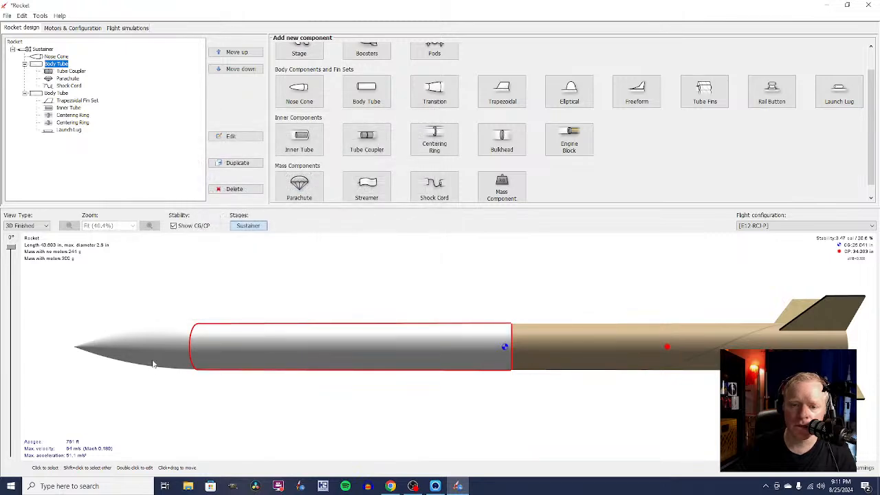
Step: Disable the nose cone's default figure color, enable separate outside and inside appearances, and set its outside color to black
{"action": "left_click", "coordinate": [154, 363]}
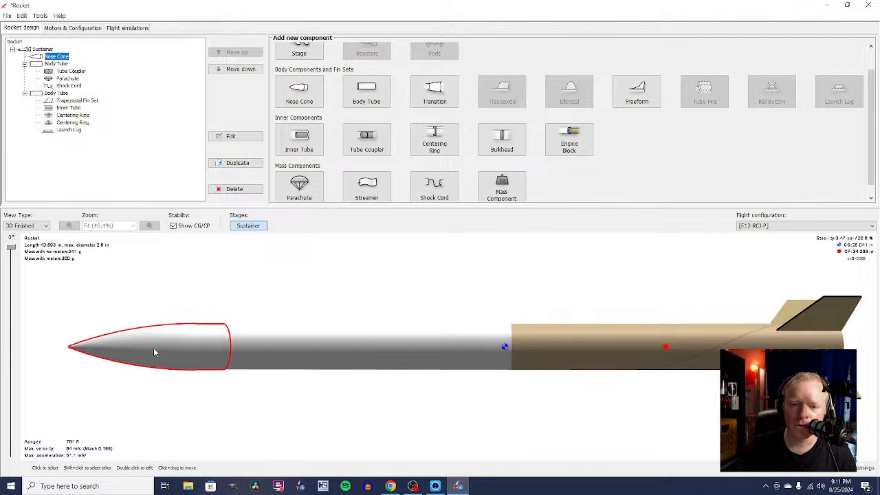
{"action": "double_click", "coordinate": [154, 349]}
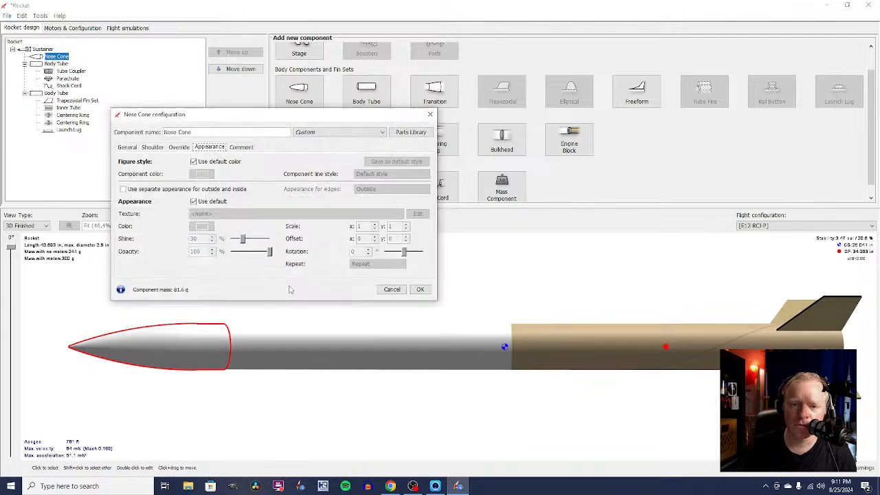
{"action": "left_click", "coordinate": [193, 162]}
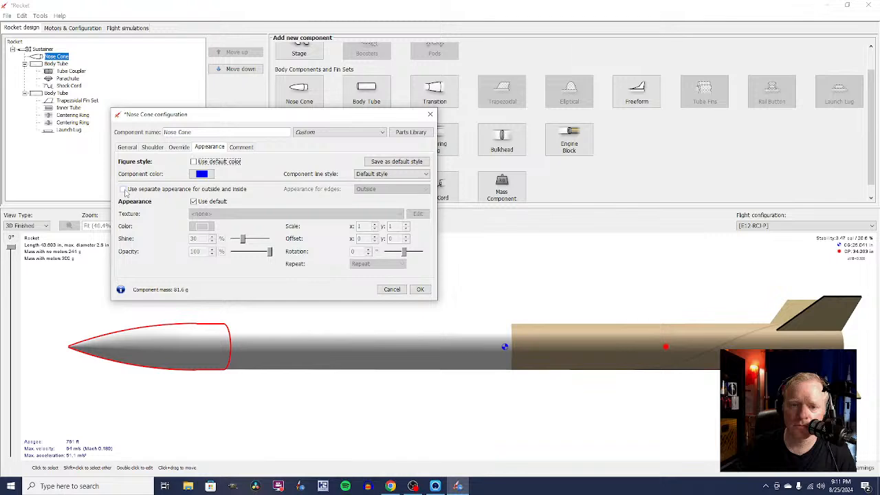
{"action": "left_click", "coordinate": [124, 190]}
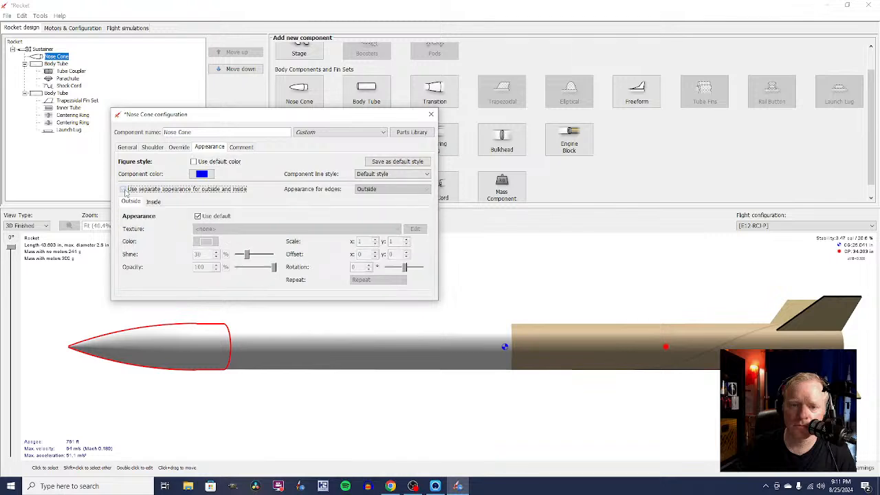
{"action": "left_click", "coordinate": [197, 216]}
{"action": "left_click", "coordinate": [206, 242]}
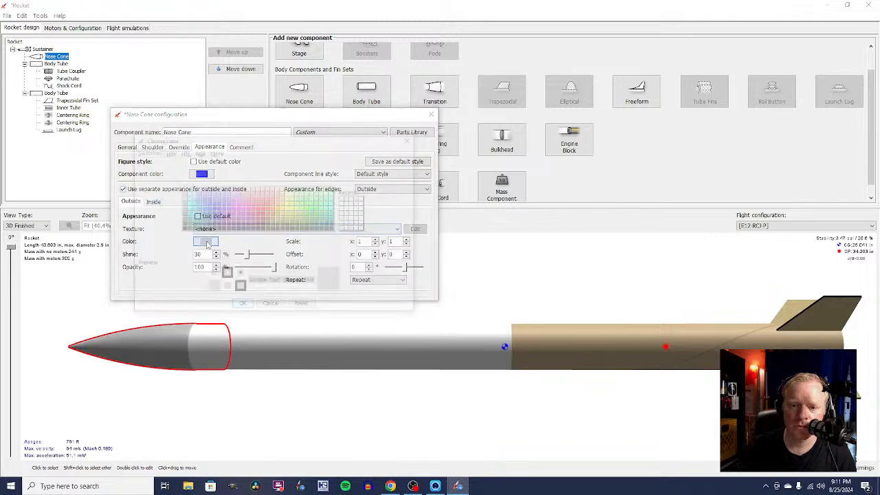
{"action": "left_click", "coordinate": [182, 229]}
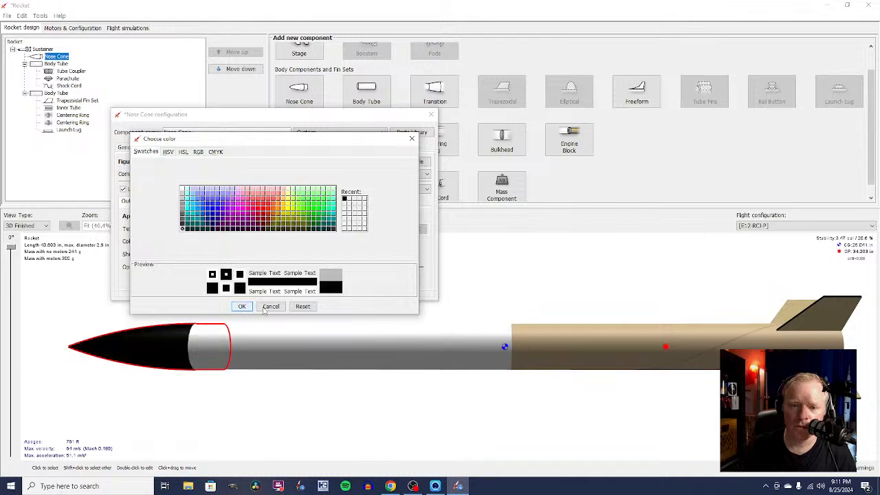
{"action": "left_click", "coordinate": [242, 306]}
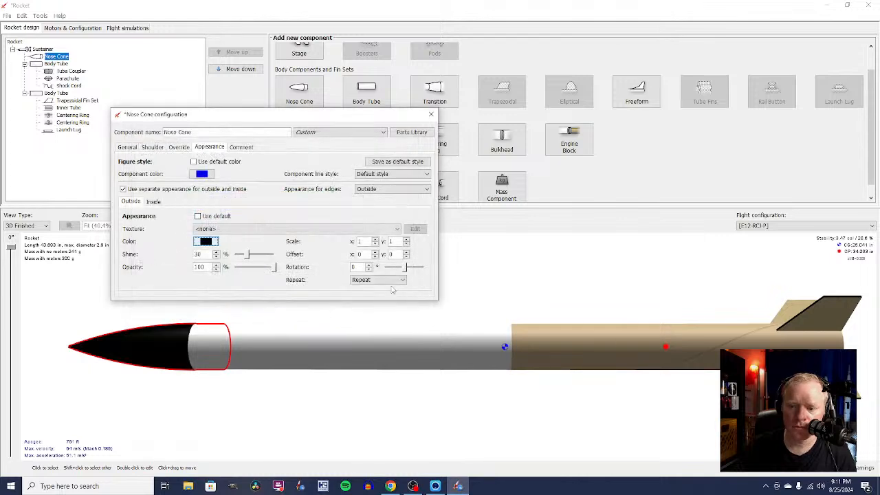
{"action": "left_click", "coordinate": [432, 115]}
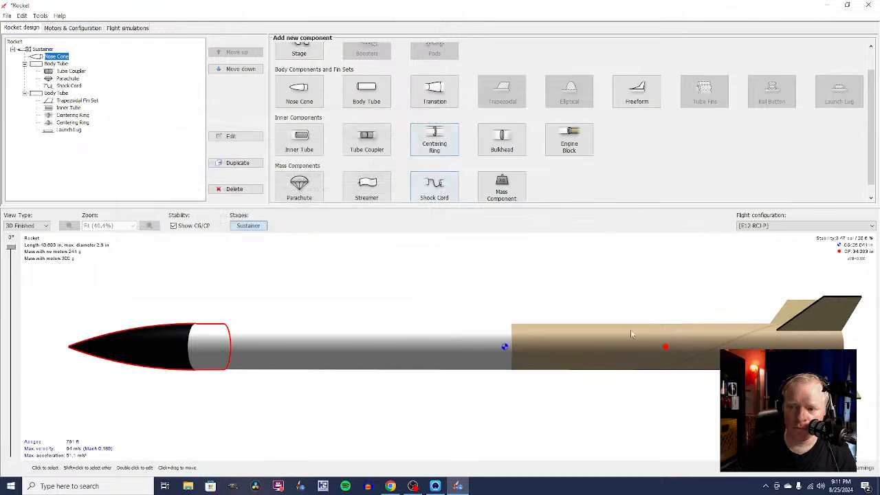
Step: Disable the default figure color and default appearance for the aft body tube, and set its appearance color to red
{"action": "double_click", "coordinate": [637, 346]}
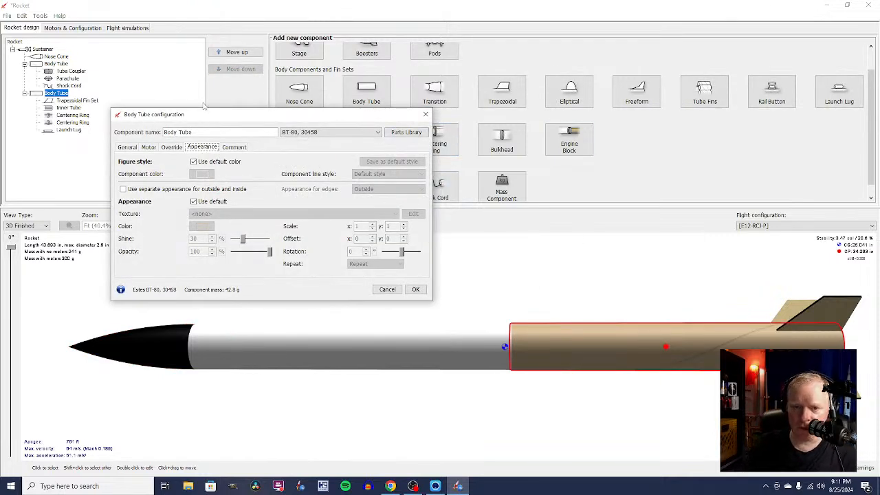
{"action": "left_click", "coordinate": [193, 162]}
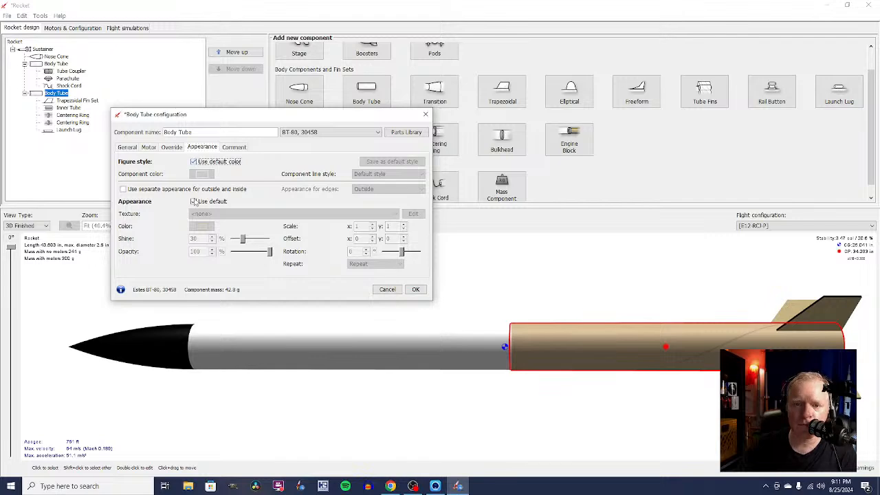
{"action": "left_click", "coordinate": [202, 227]}
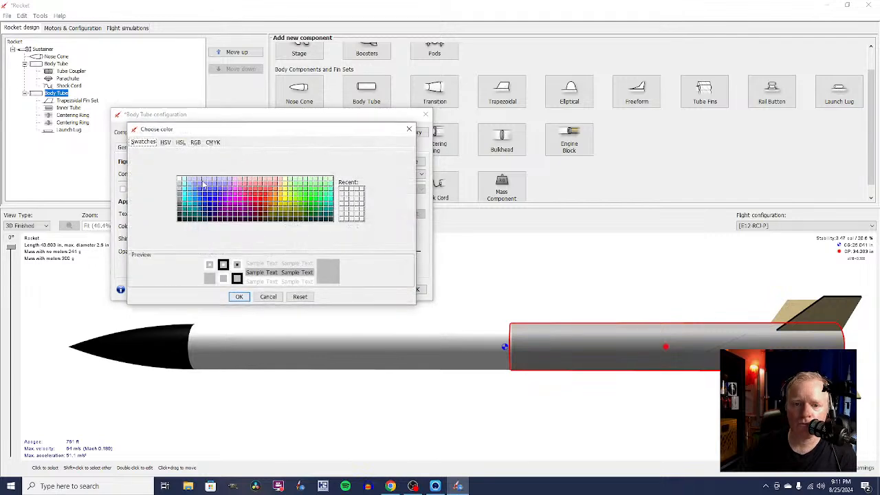
{"action": "left_click", "coordinate": [261, 200]}
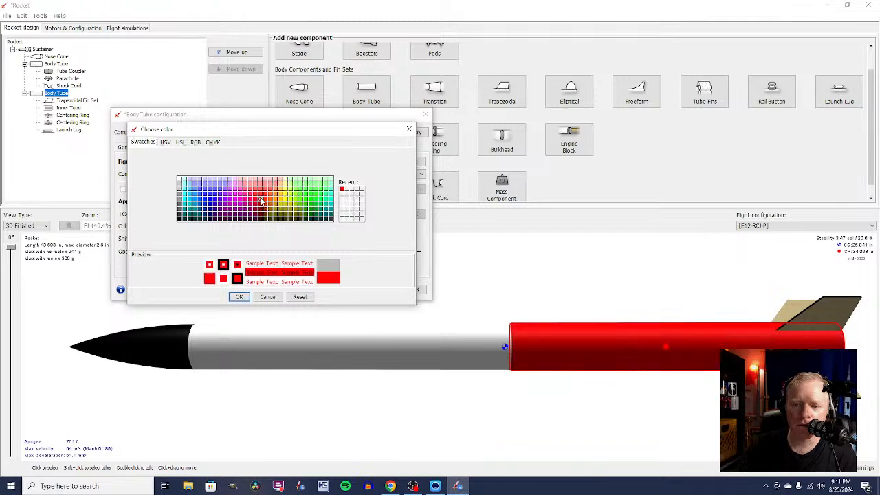
{"action": "left_click", "coordinate": [239, 297]}
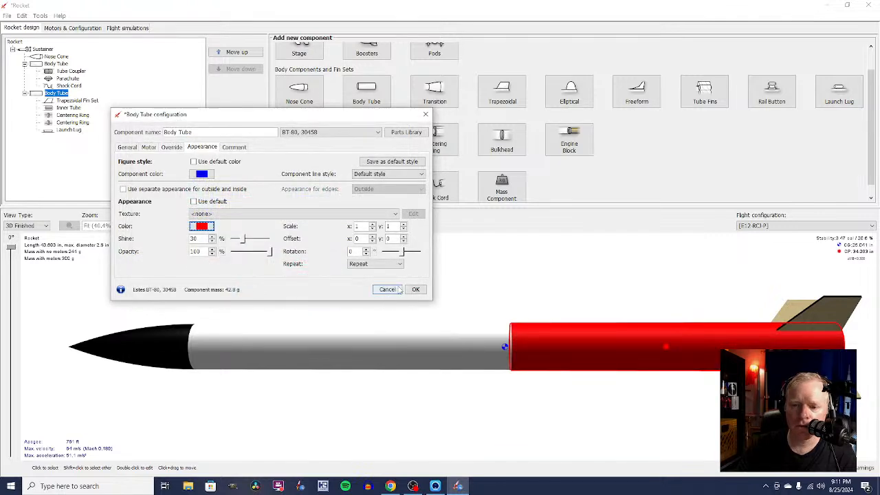
{"action": "left_click", "coordinate": [389, 289]}
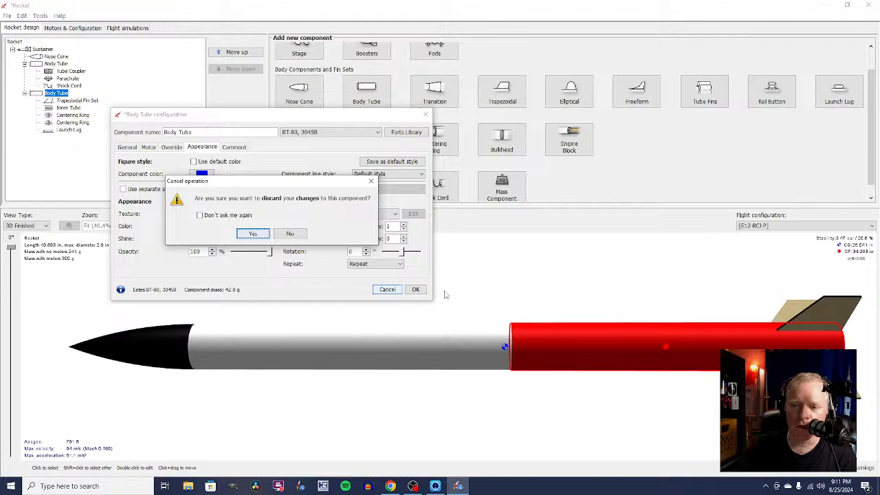
{"action": "left_click", "coordinate": [289, 233]}
{"action": "left_click", "coordinate": [416, 289]}
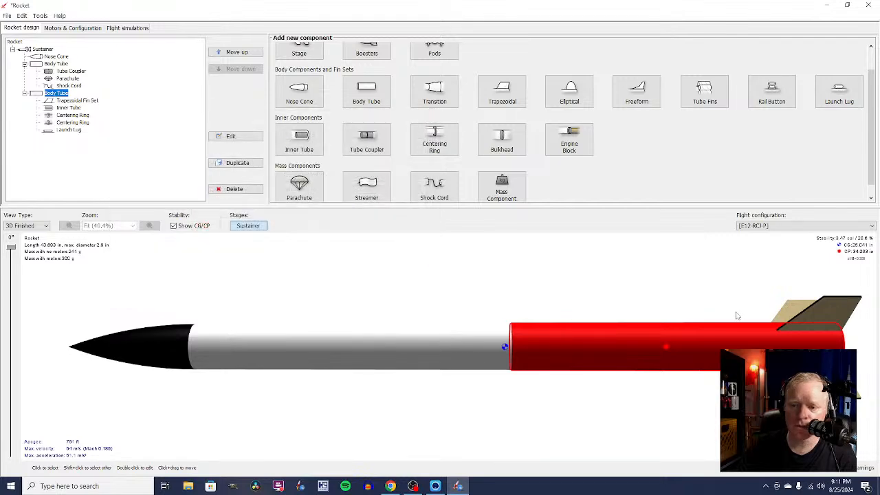
Step: Disable the default appearance for the trapezoidal fin set and set its appearance color to blue
{"action": "left_click", "coordinate": [822, 319]}
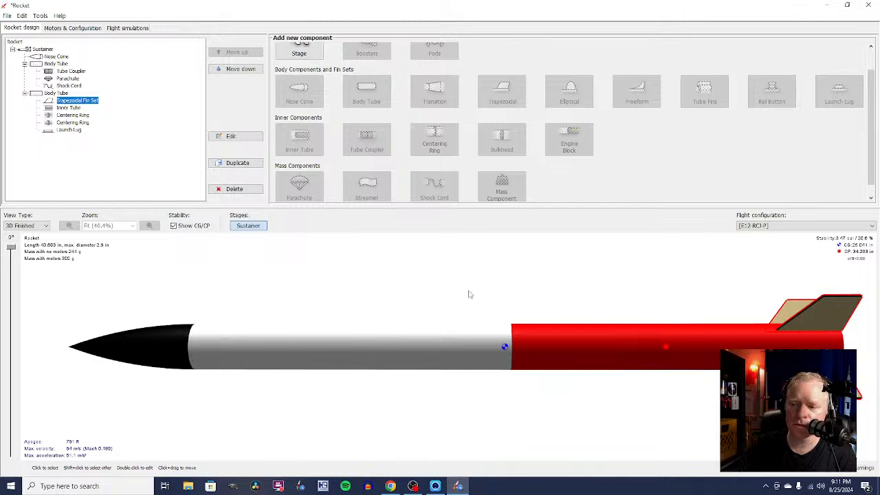
{"action": "double_click", "coordinate": [837, 311]}
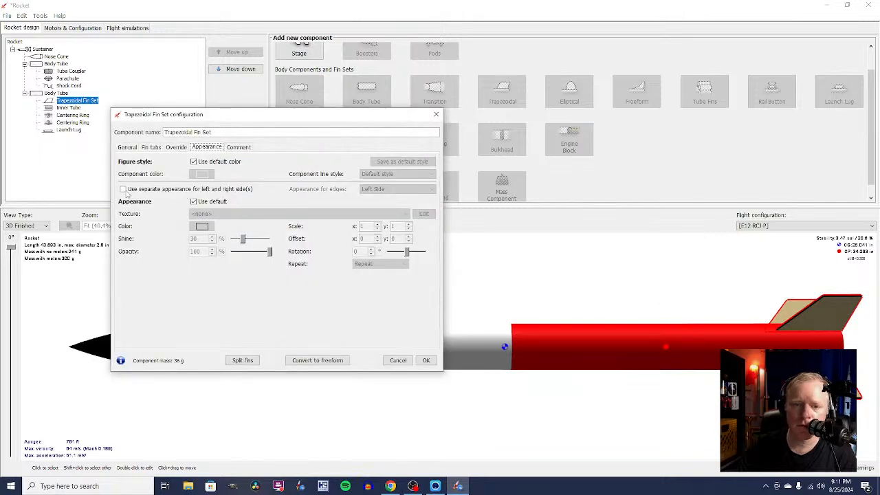
{"action": "left_click", "coordinate": [193, 201]}
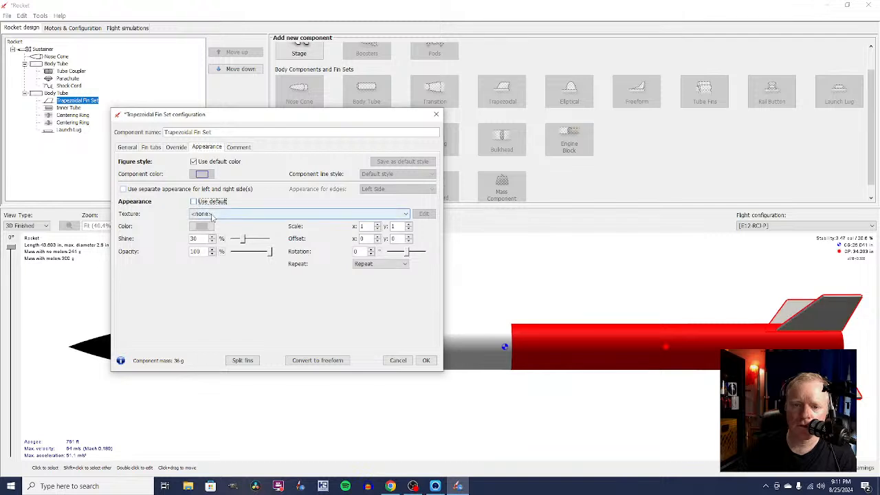
{"action": "left_click", "coordinate": [212, 215]}
{"action": "left_click", "coordinate": [211, 222]}
{"action": "left_click", "coordinate": [202, 226]}
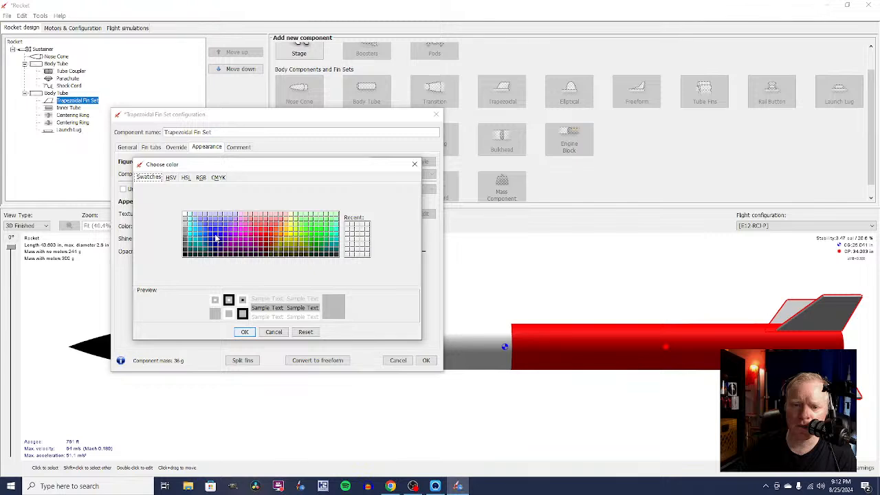
{"action": "left_click", "coordinate": [216, 238]}
{"action": "left_click", "coordinate": [244, 332]}
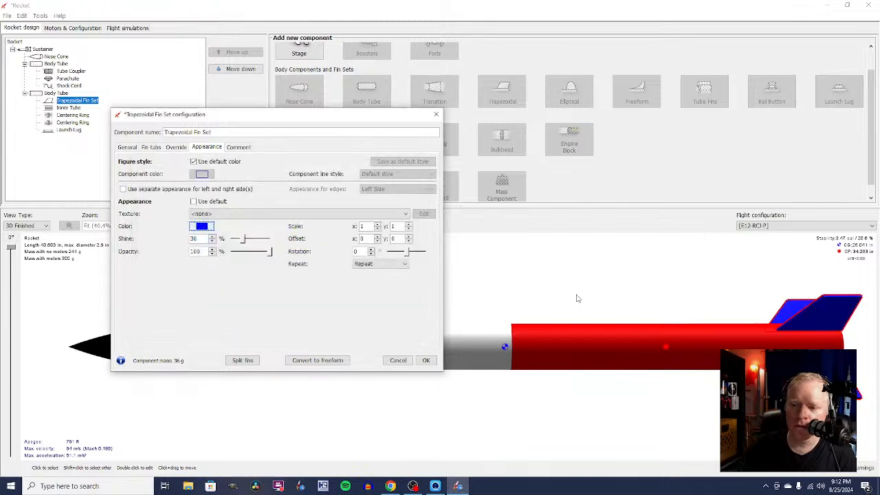
{"action": "left_click", "coordinate": [427, 361]}
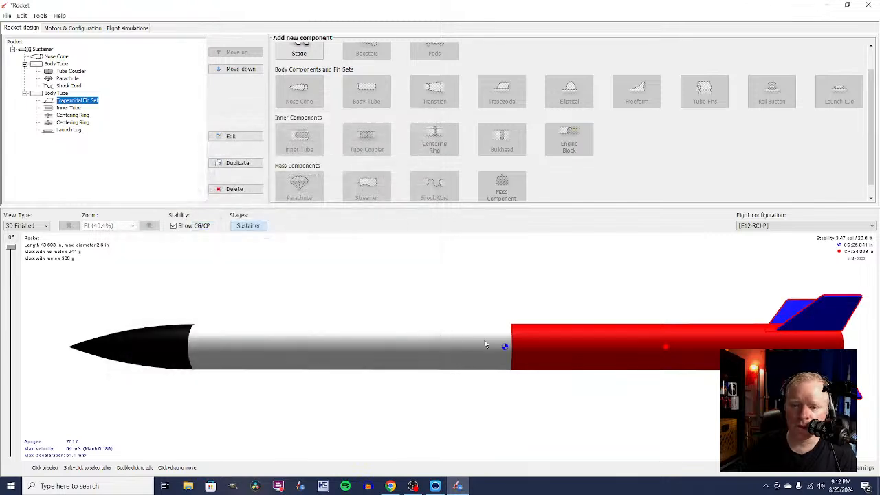
{"action": "left_click", "coordinate": [595, 297]}
{"action": "left_click_drag", "start_coordinate": [328, 305], "coordinate": [363, 303]}
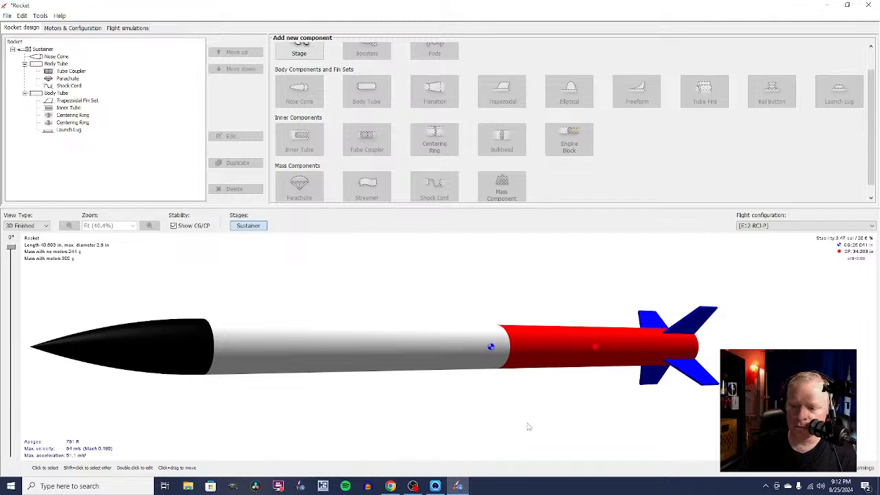
Step: Switch to OBS and read through the live chat messages from the start of the stream
{"action": "left_click", "coordinate": [413, 486]}
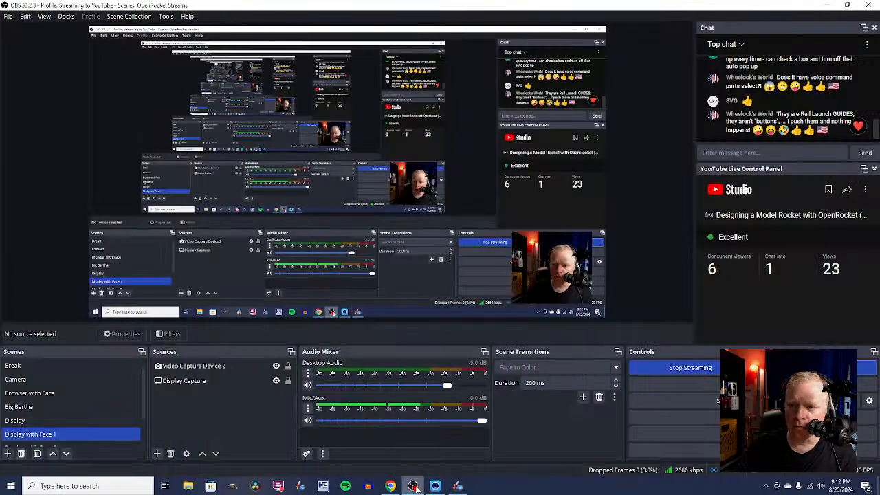
{"action": "scroll", "coordinate": [770, 115], "scroll_direction": "up", "scroll_amount": 5}
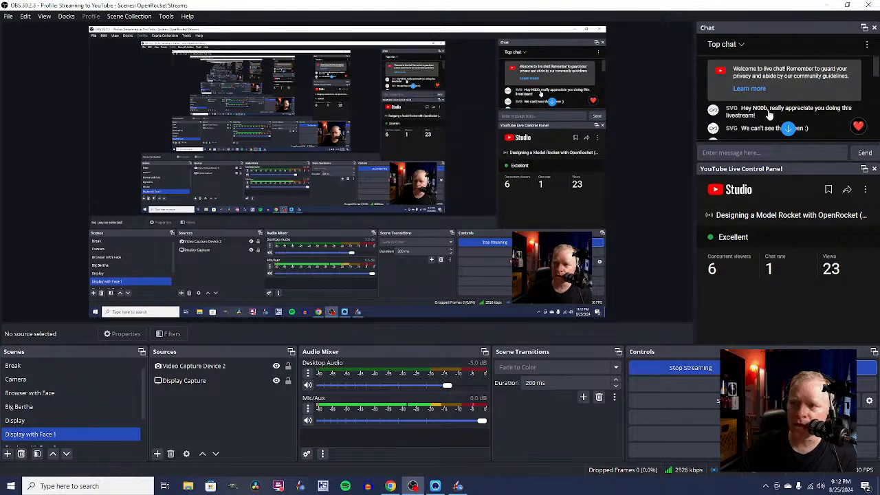
{"action": "scroll", "coordinate": [769, 115], "scroll_direction": "down", "scroll_amount": 2}
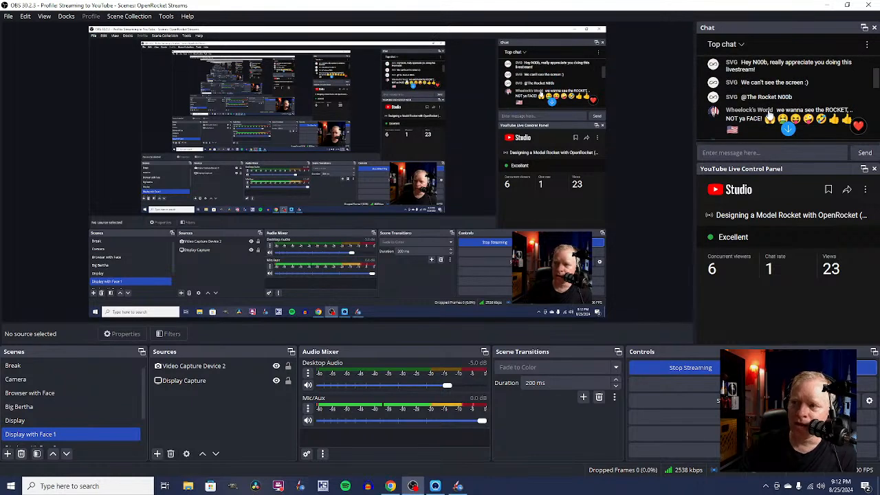
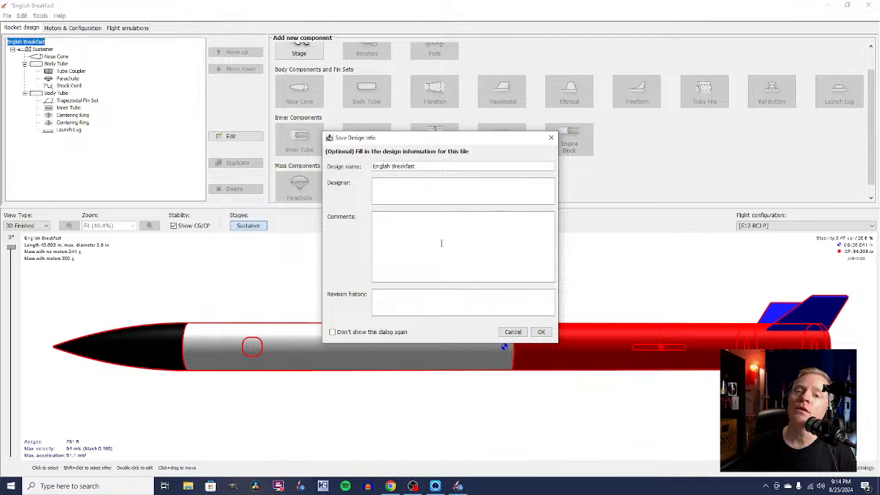
Step: Accept the design information and save the rocket as English Breakfast in Simulations - My Fleet, storing all simulated data
{"action": "left_click", "coordinate": [442, 243]}
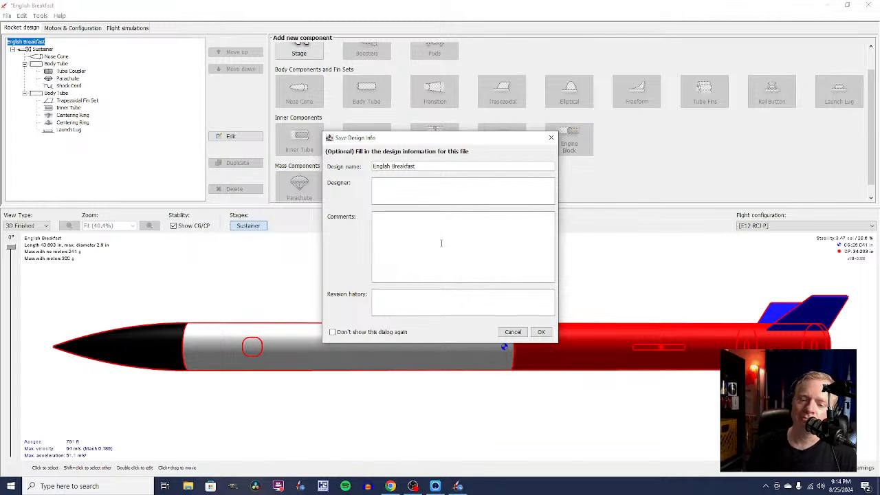
{"action": "left_click", "coordinate": [541, 333]}
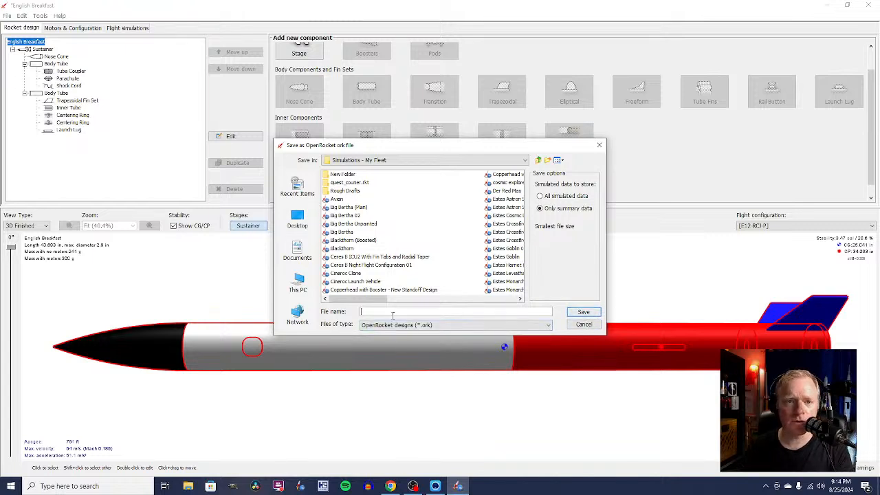
{"action": "type", "text": "En"}
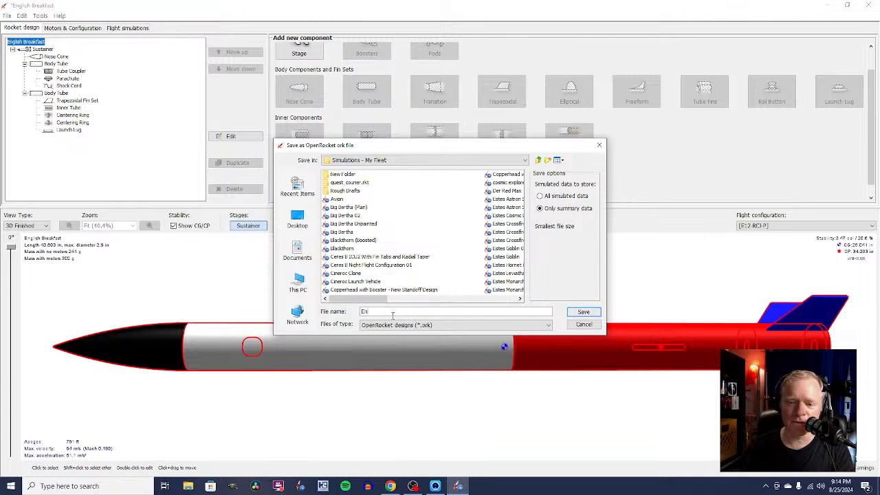
{"action": "type", "text": "g"}
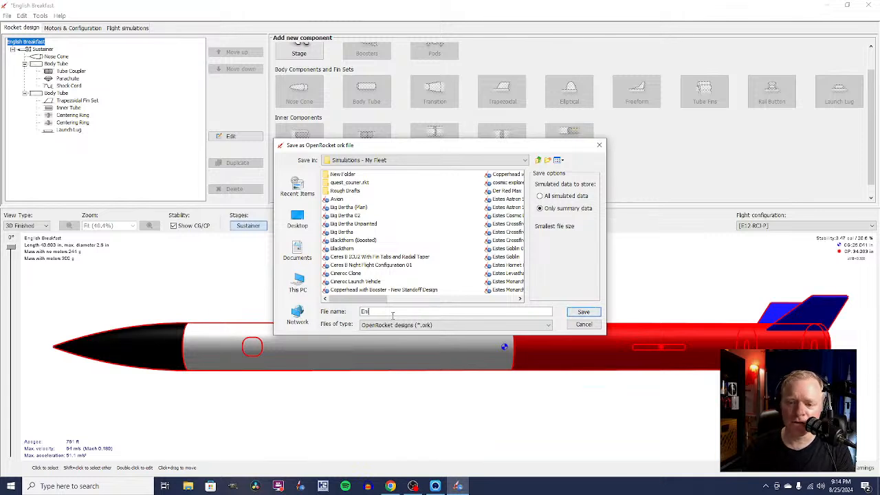
{"action": "type", "text": "l"}
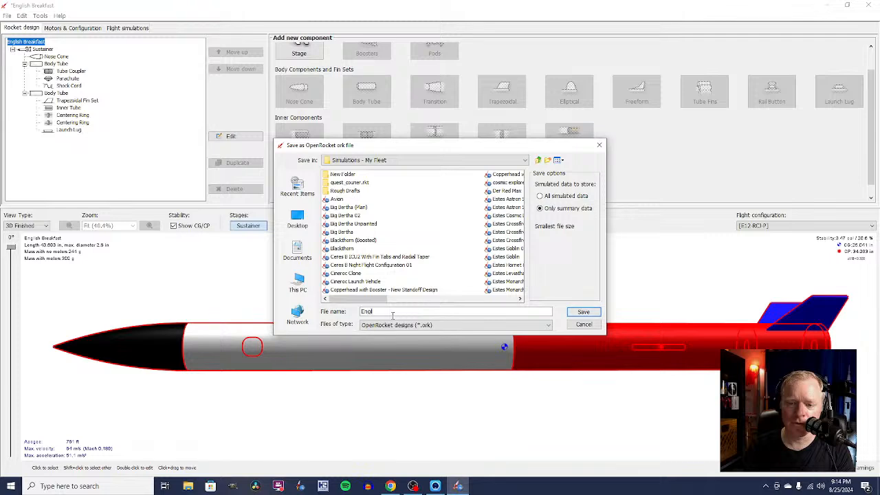
{"action": "type", "text": "ish Breakfast"}
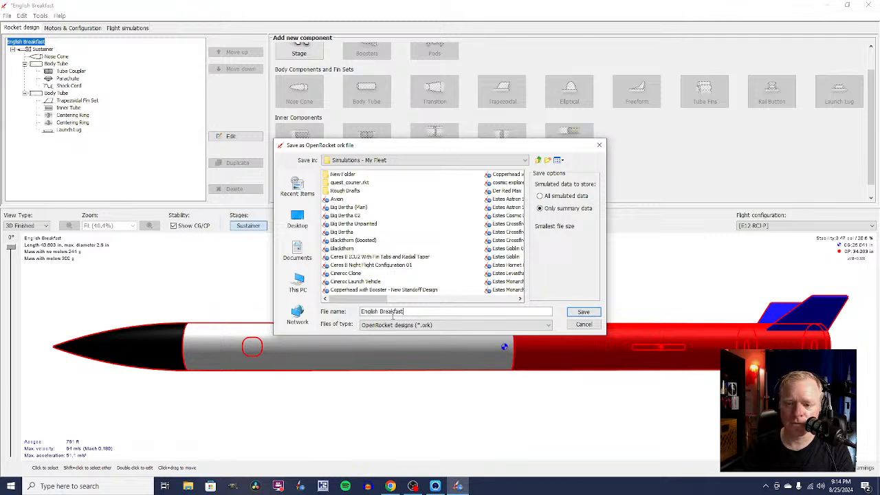
{"action": "key", "text": "Return"}
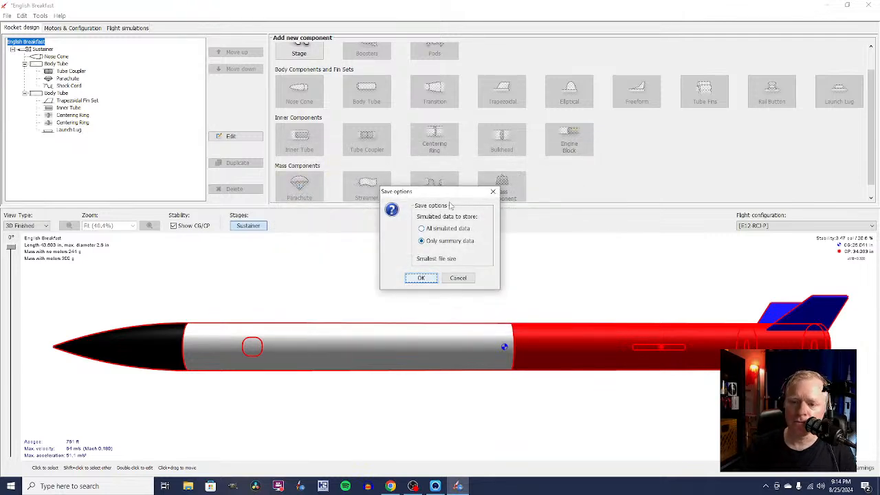
{"action": "left_click", "coordinate": [422, 228]}
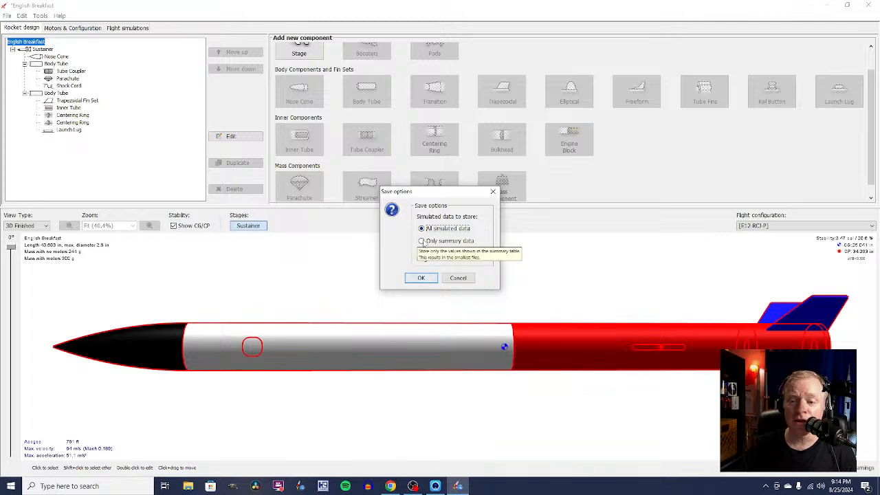
{"action": "left_click", "coordinate": [426, 282]}
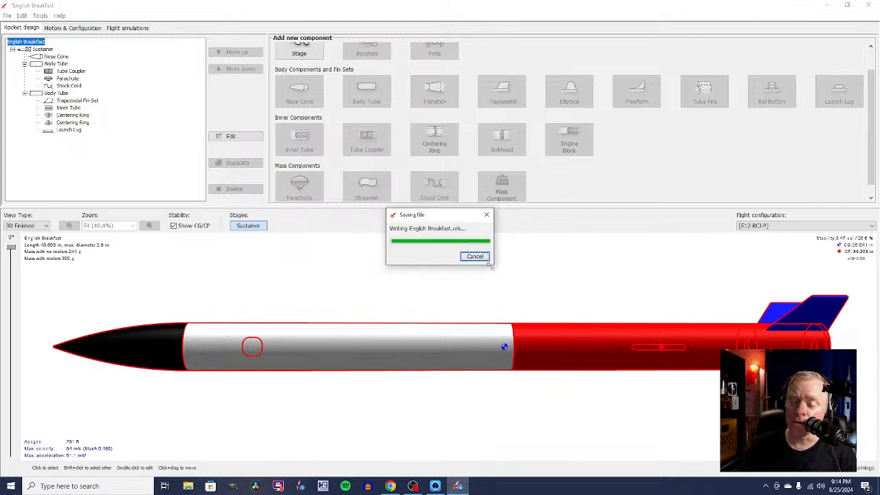
{"action": "left_click", "coordinate": [495, 275]}
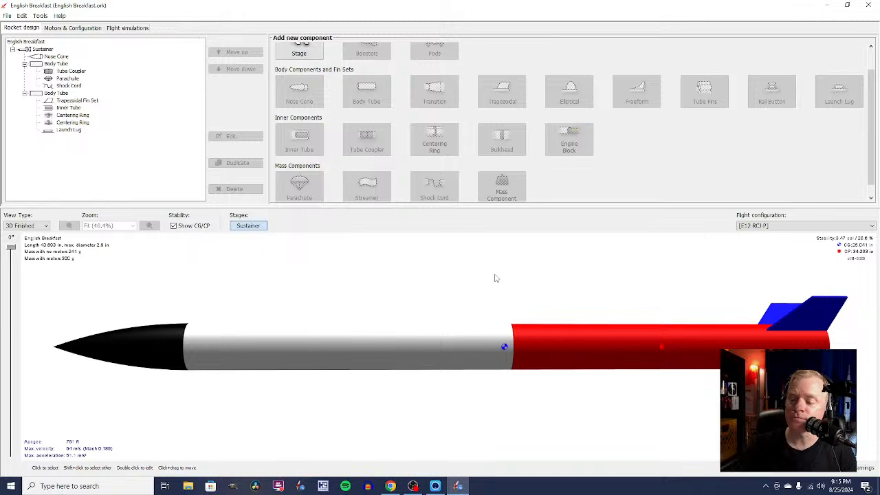
Step: Show the rocket in Top view and add a new motor configuration for the inner tube
{"action": "left_click", "coordinate": [45, 226]}
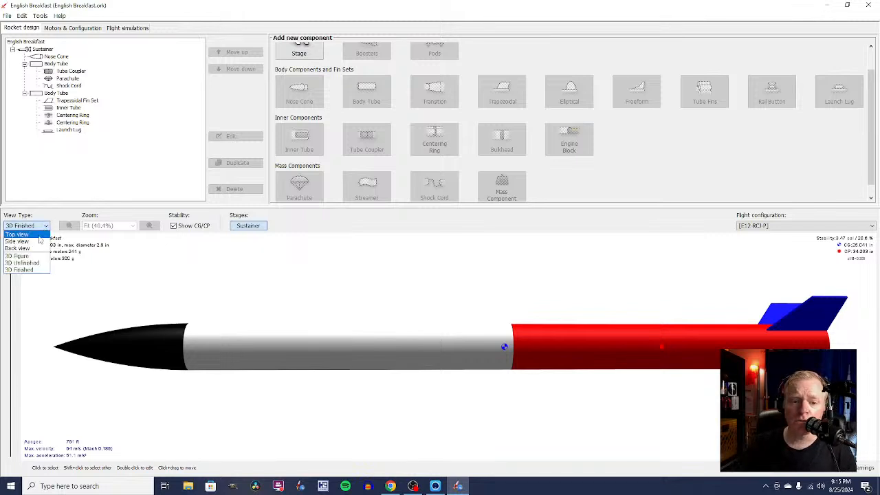
{"action": "left_click", "coordinate": [21, 234]}
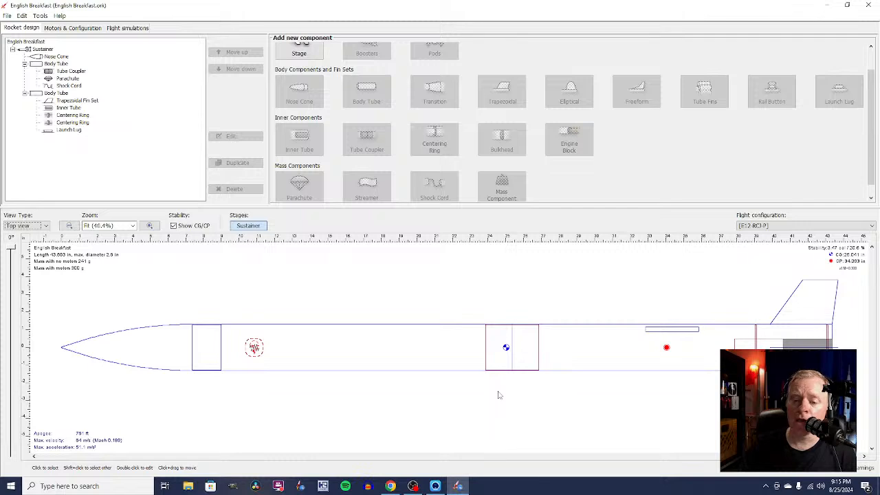
{"action": "left_click", "coordinate": [65, 30]}
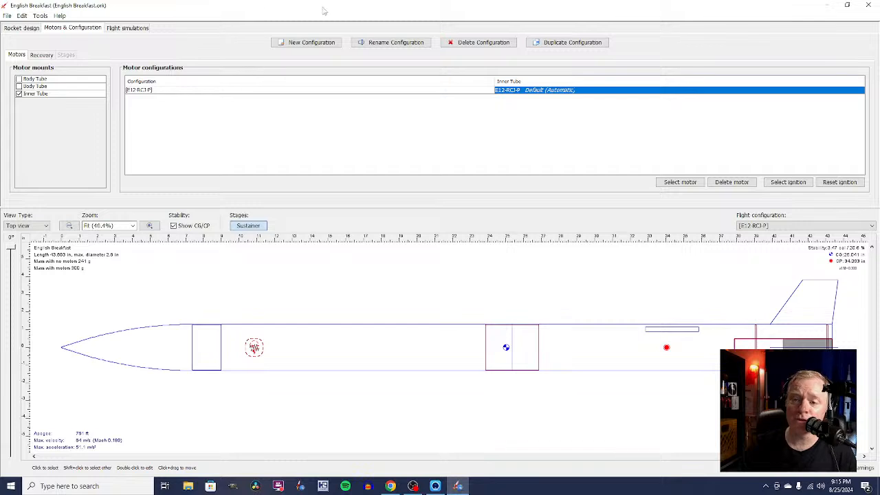
{"action": "left_click", "coordinate": [317, 47]}
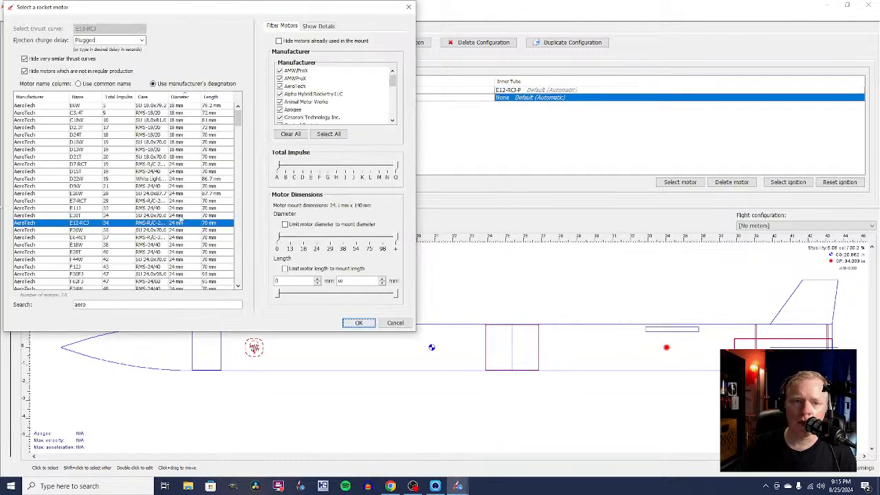
Step: Search the motor list for estes and assign the 24 mm Estes E12 with an ejection charge delay of 8 to the new configuration
{"action": "left_click", "coordinate": [142, 42]}
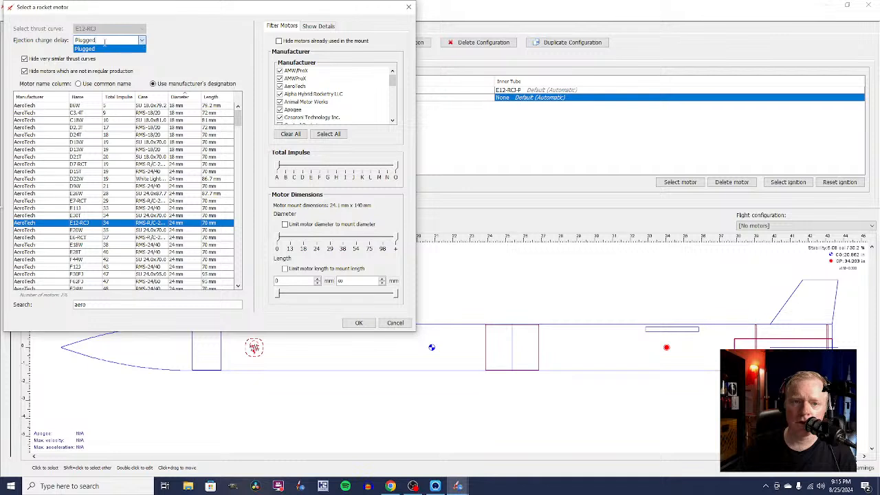
{"action": "left_click", "coordinate": [198, 46]}
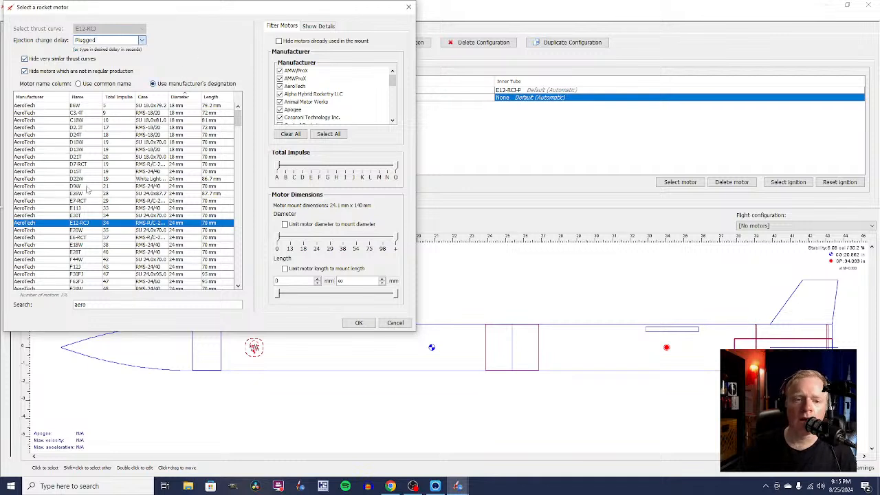
{"action": "double_click", "coordinate": [91, 304]}
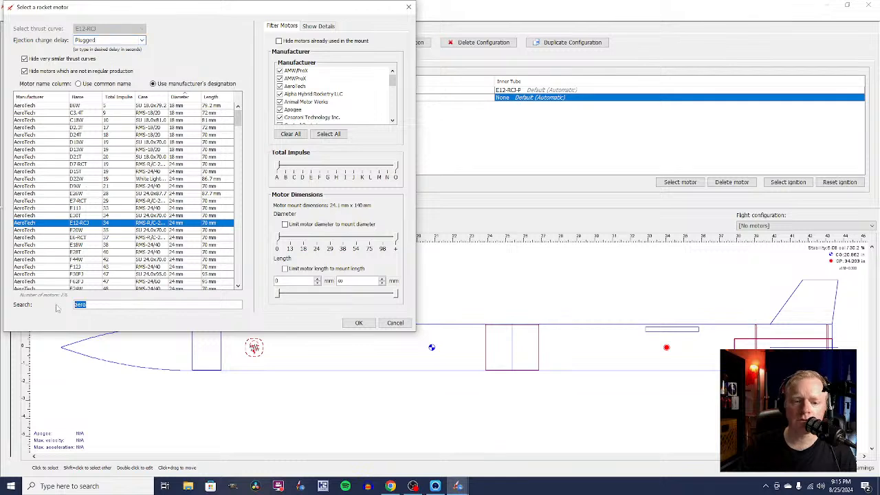
{"action": "key", "text": "BackSpace"}
{"action": "scroll", "coordinate": [96, 207], "scroll_direction": "up", "scroll_amount": 2}
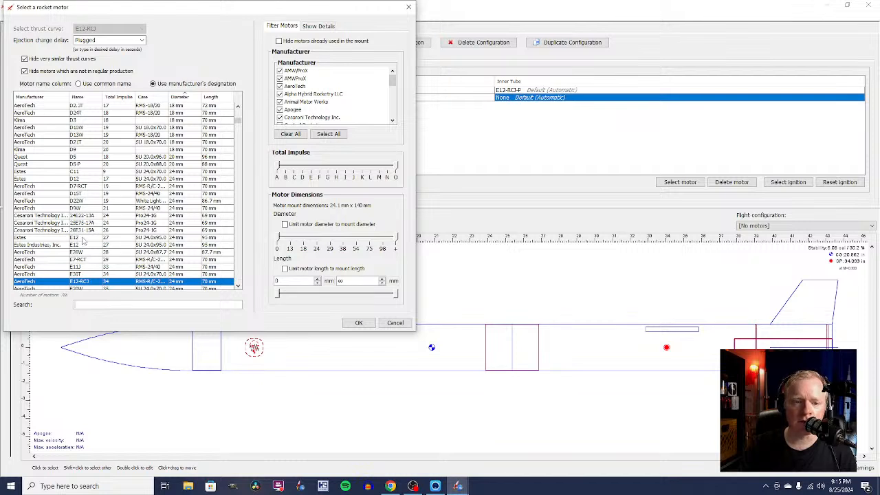
{"action": "type", "text": "e"}
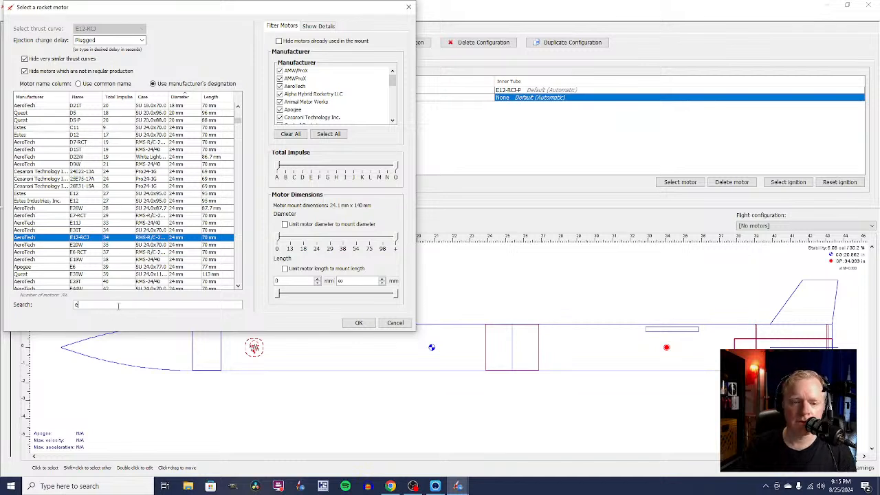
{"action": "type", "text": "stes"}
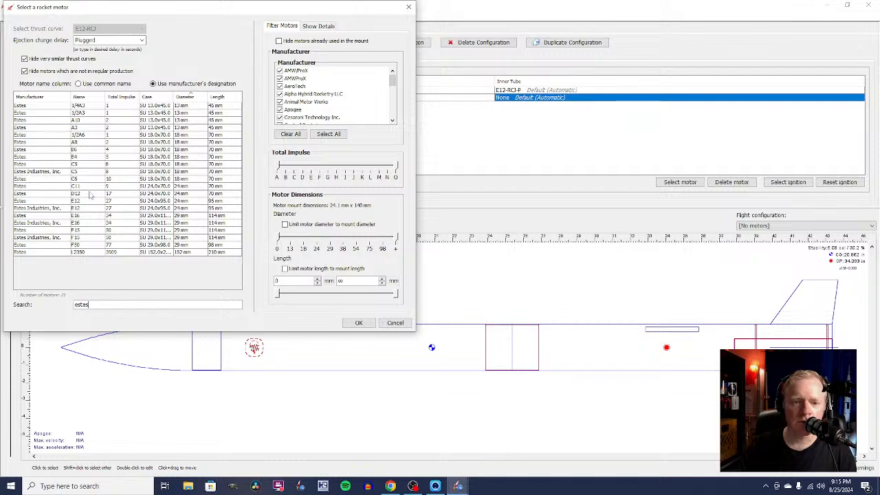
{"action": "left_click", "coordinate": [89, 200]}
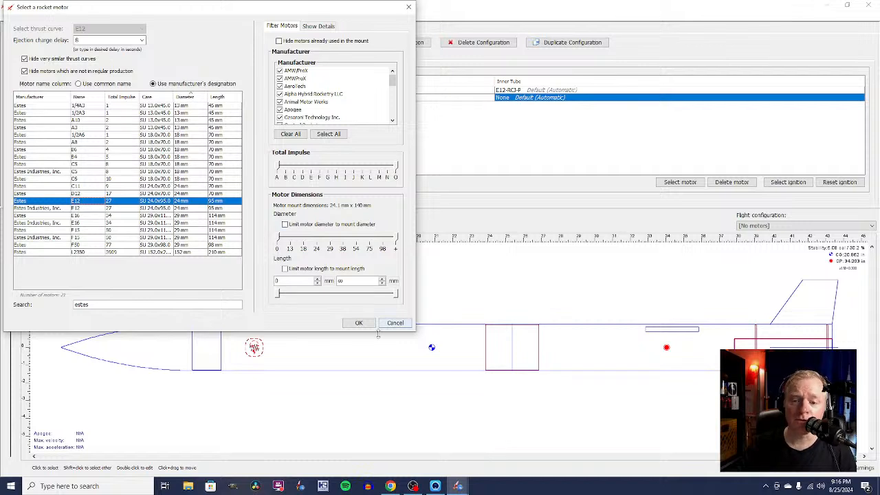
{"action": "left_click", "coordinate": [358, 323]}
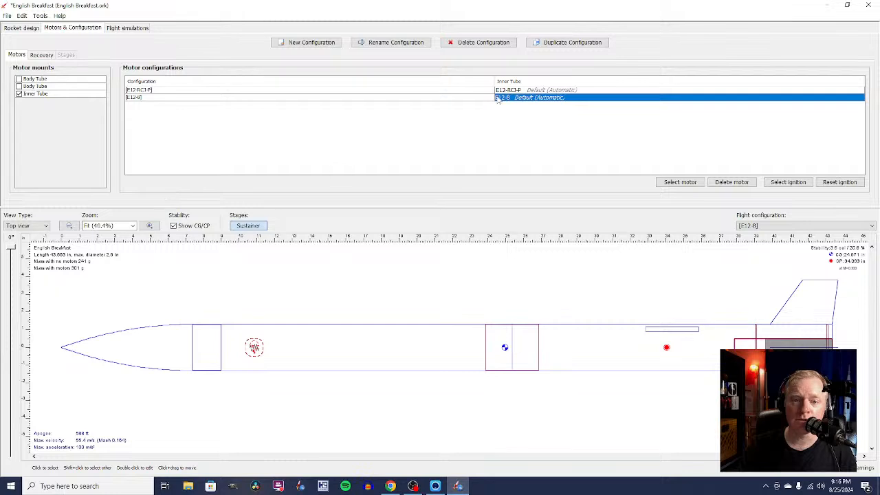
Step: Set the ejection charge delay of the E12 motor in the second configuration to 4
{"action": "double_click", "coordinate": [552, 103]}
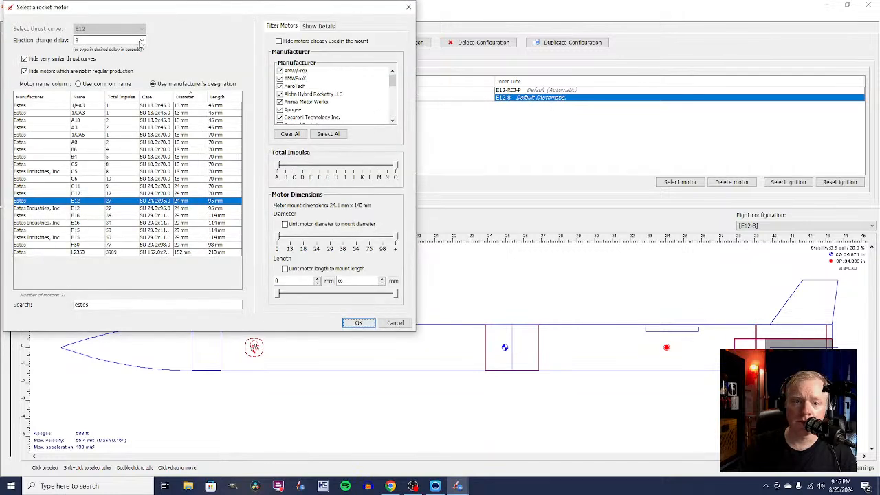
{"action": "left_click", "coordinate": [141, 41]}
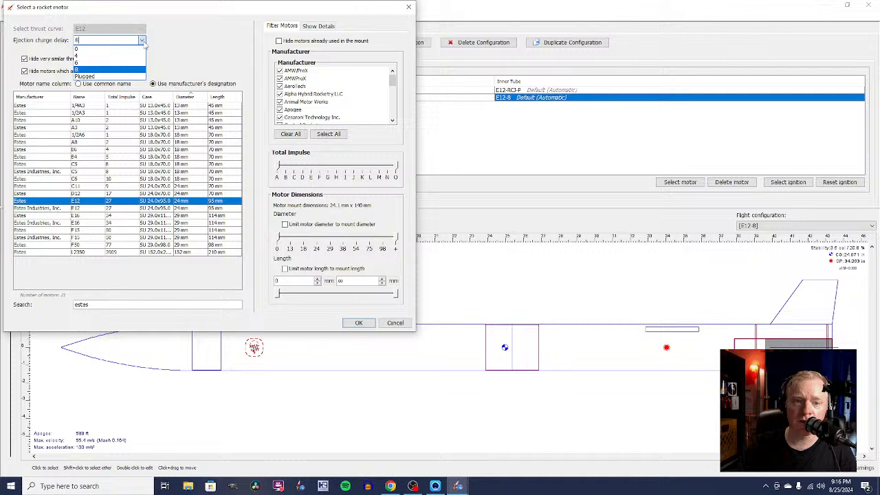
{"action": "left_click", "coordinate": [128, 55]}
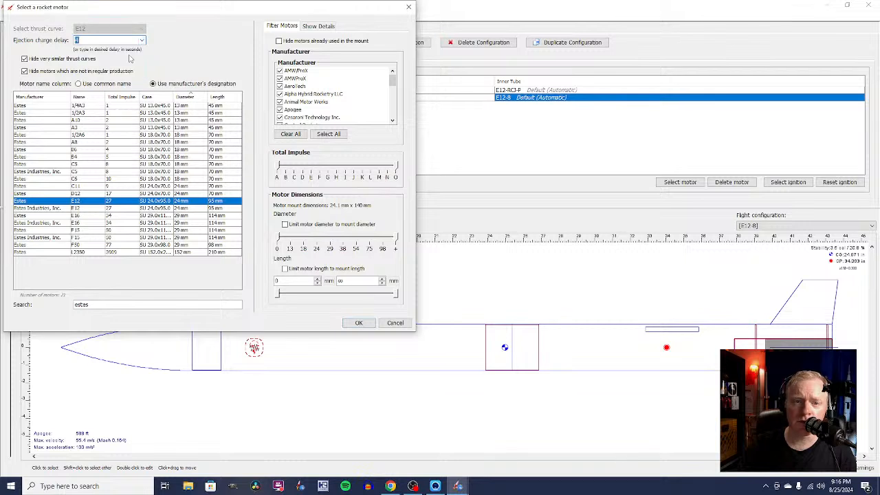
{"action": "left_click", "coordinate": [359, 323]}
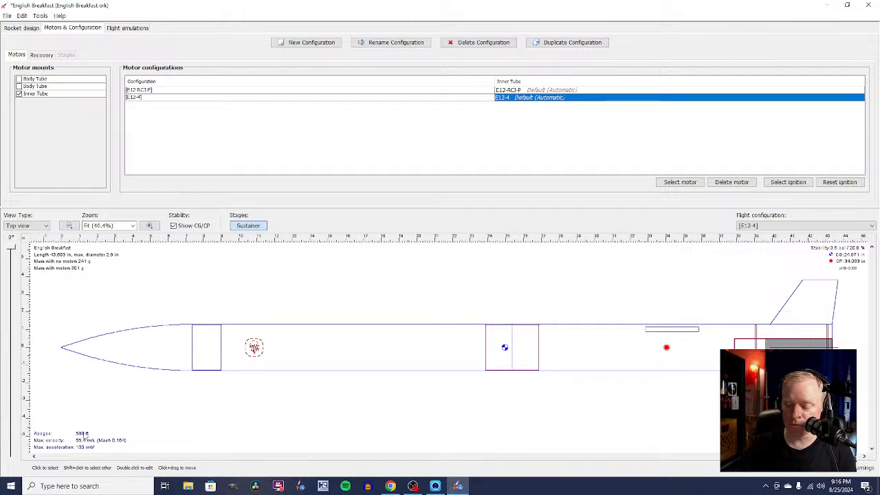
Step: Switch to OBS to read the newest live chat messages and return to the OpenRocket design
{"action": "left_click", "coordinate": [412, 486]}
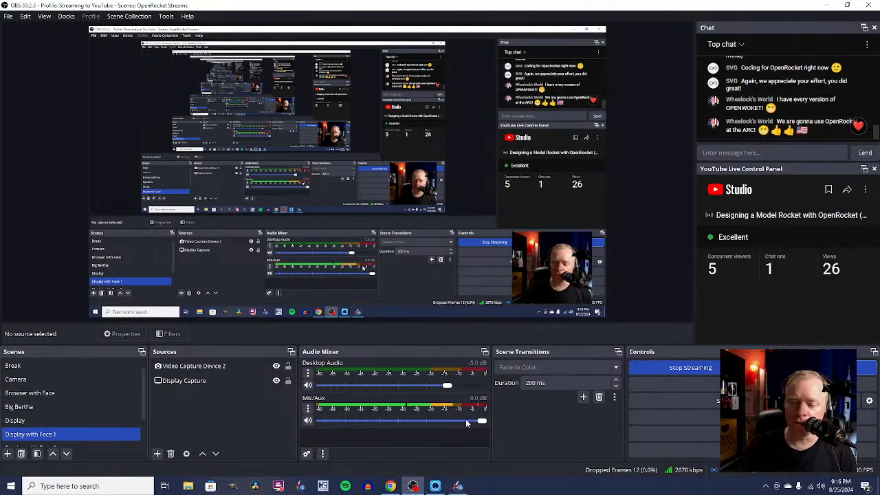
{"action": "mouse_move", "coordinate": [460, 488]}
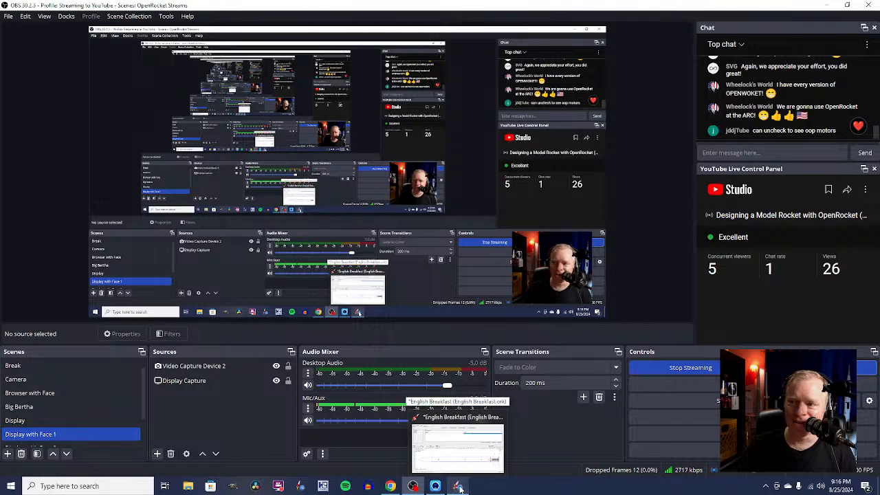
{"action": "left_click", "coordinate": [460, 487]}
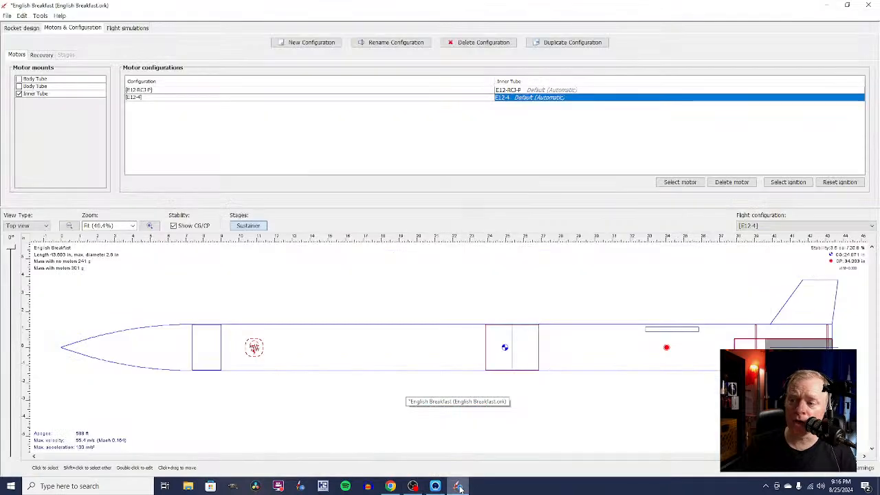
Step: Include out-of-production motors and very similar thrust curves in the motor list, and assign the 24 mm Estes E9 to the second configuration
{"action": "double_click", "coordinate": [507, 98]}
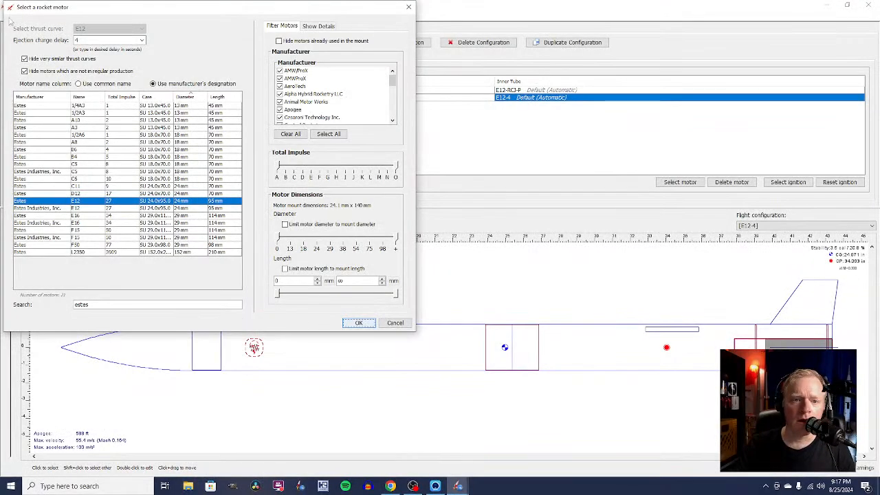
{"action": "left_click", "coordinate": [24, 72]}
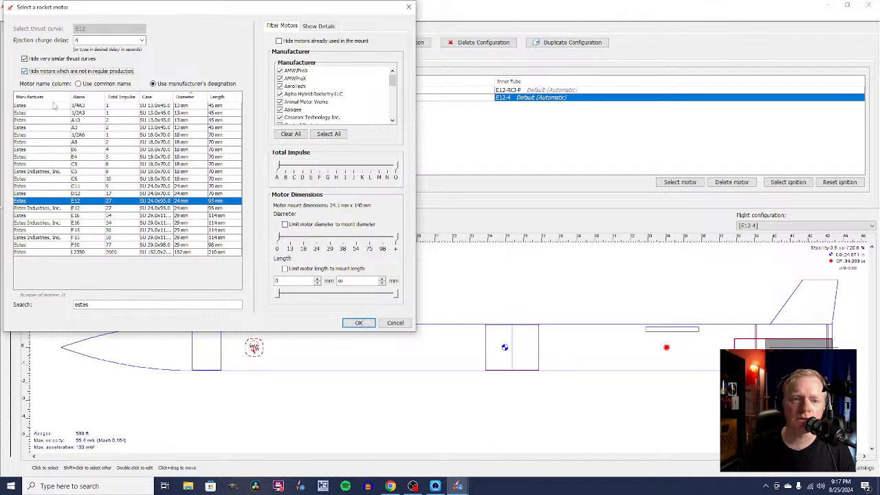
{"action": "left_click", "coordinate": [24, 71]}
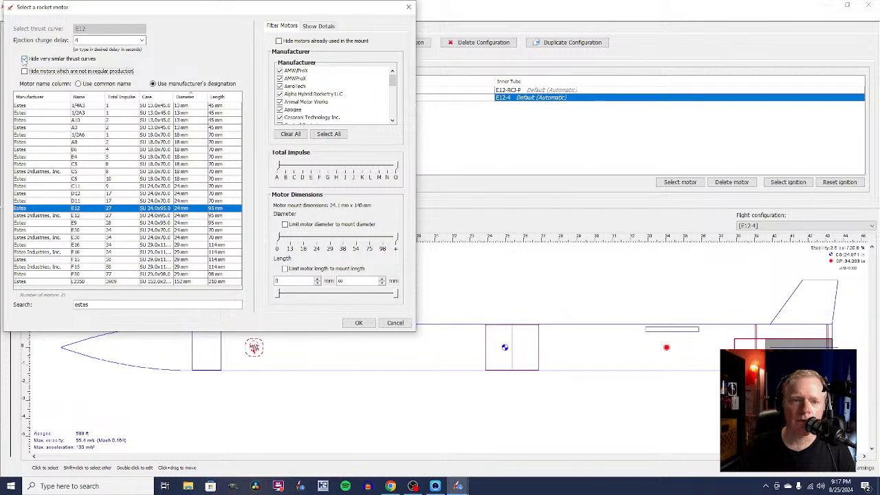
{"action": "left_click", "coordinate": [24, 59]}
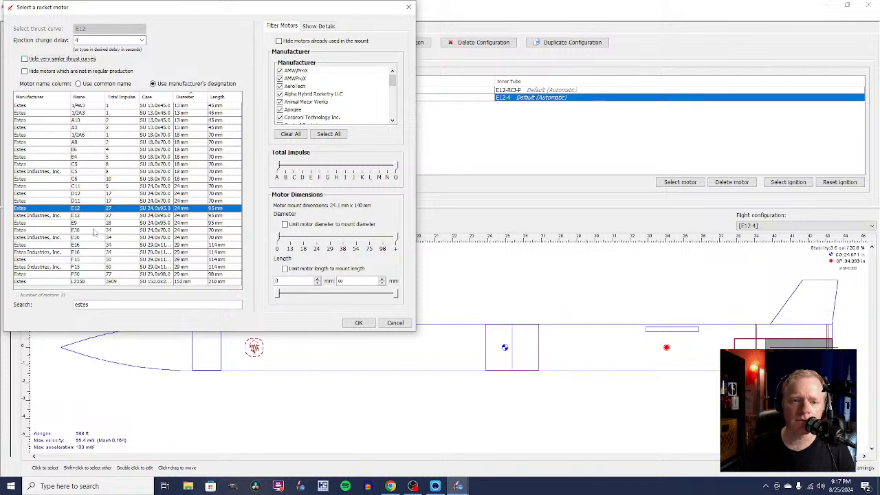
{"action": "left_click", "coordinate": [87, 224]}
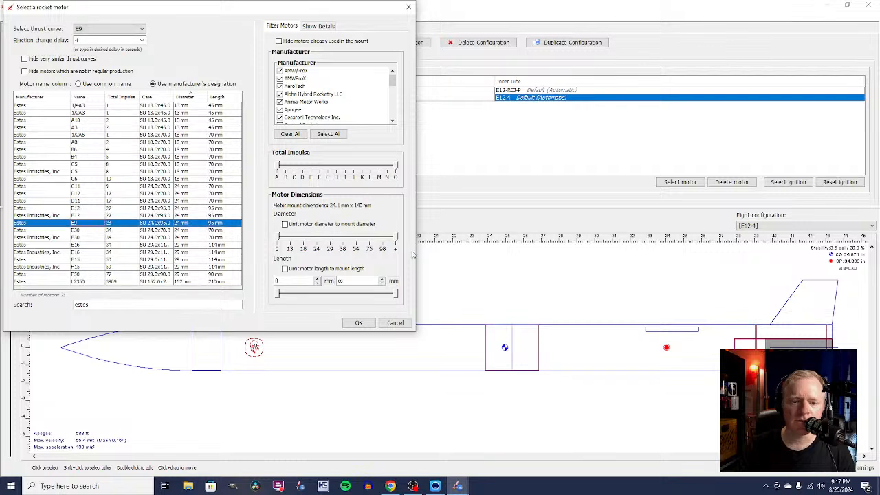
{"action": "left_click", "coordinate": [359, 323]}
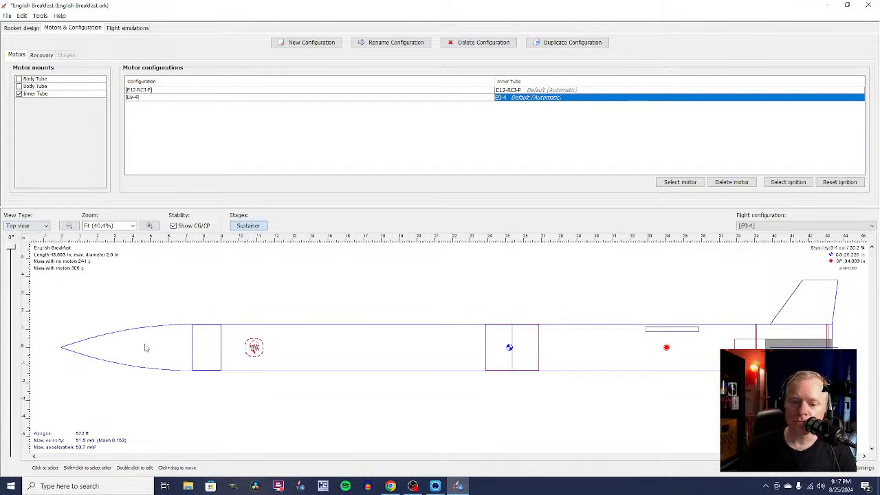
Step: Set the component material of the trapezoidal fin set to Balsa (0.17 g/cm³) and review the fin configuration
{"action": "double_click", "coordinate": [831, 304]}
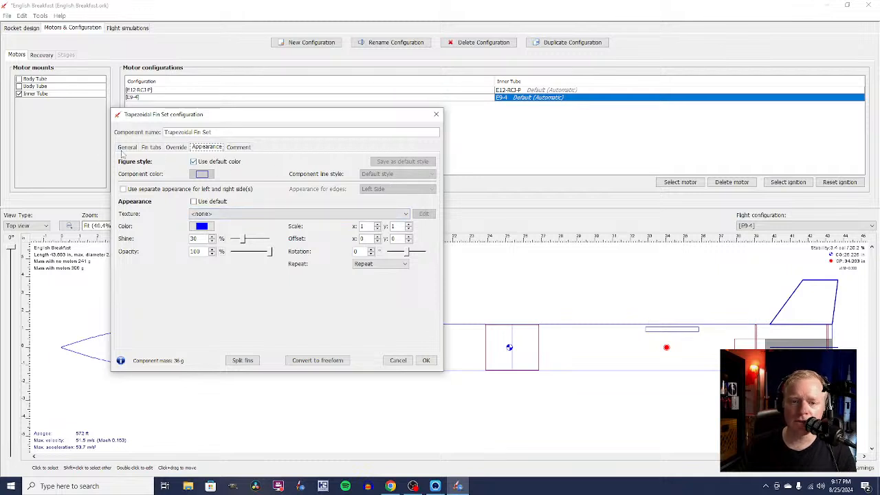
{"action": "left_click", "coordinate": [125, 148]}
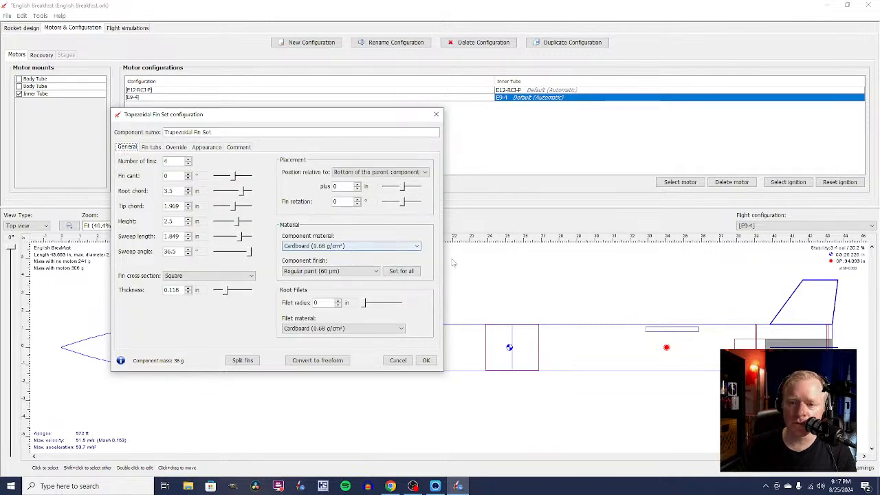
{"action": "left_click", "coordinate": [417, 245]}
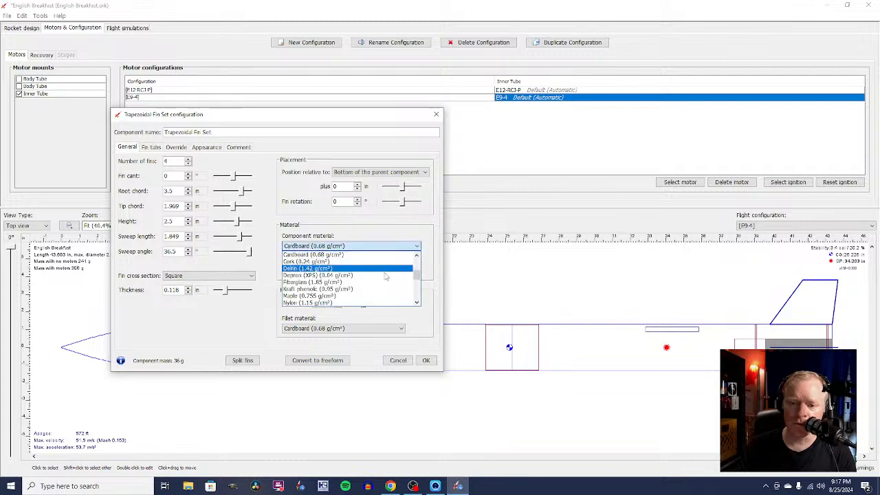
{"action": "scroll", "coordinate": [386, 278], "scroll_direction": "down", "scroll_amount": 1}
{"action": "scroll", "coordinate": [385, 278], "scroll_direction": "up", "scroll_amount": 3}
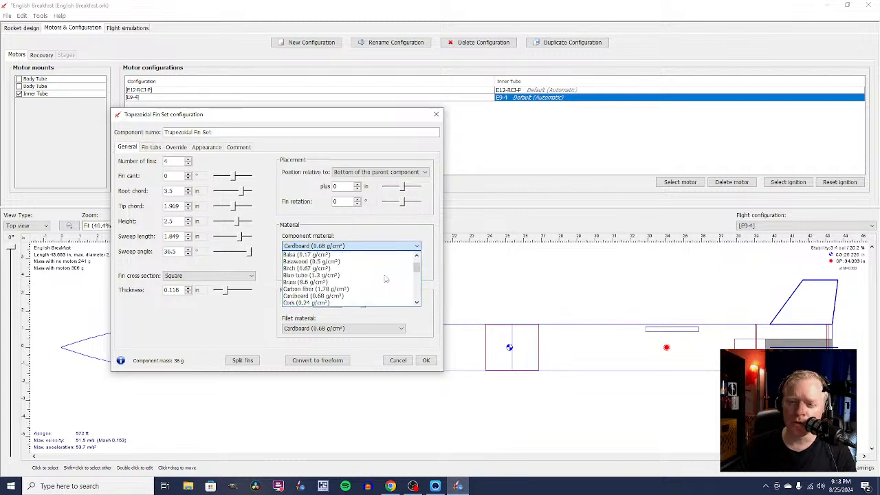
{"action": "scroll", "coordinate": [386, 278], "scroll_direction": "up", "scroll_amount": 1}
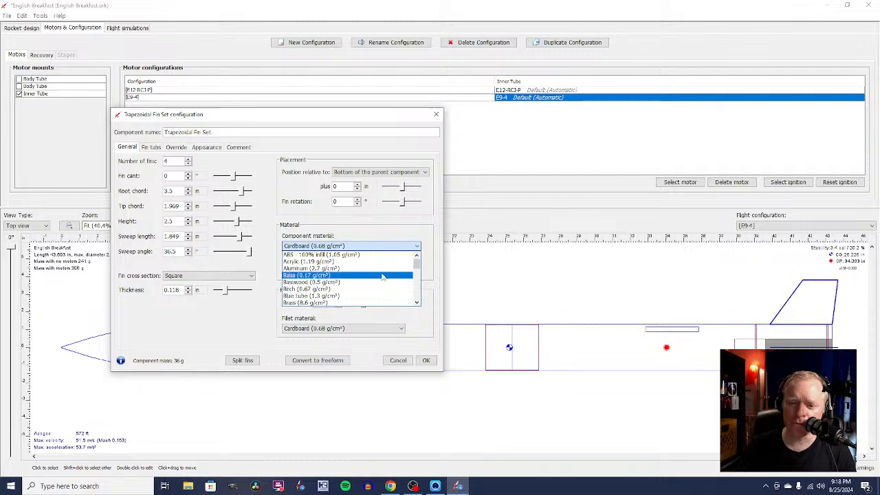
{"action": "left_click", "coordinate": [383, 276]}
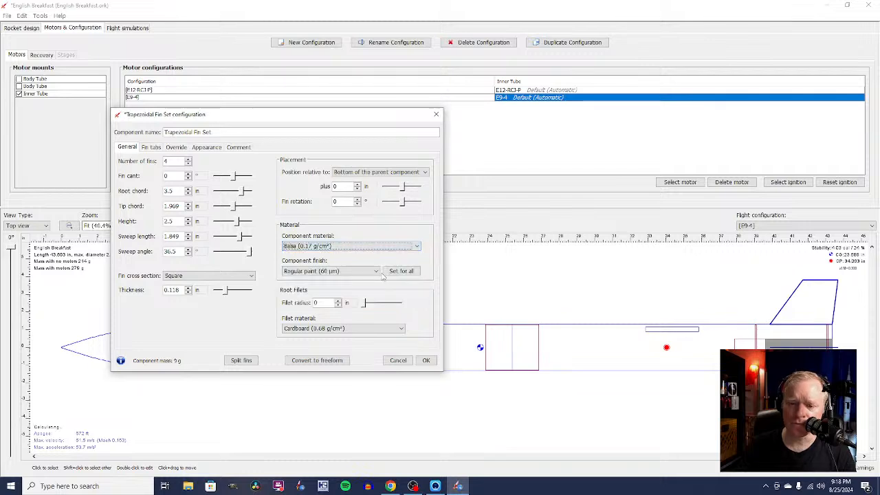
{"action": "left_click", "coordinate": [426, 360]}
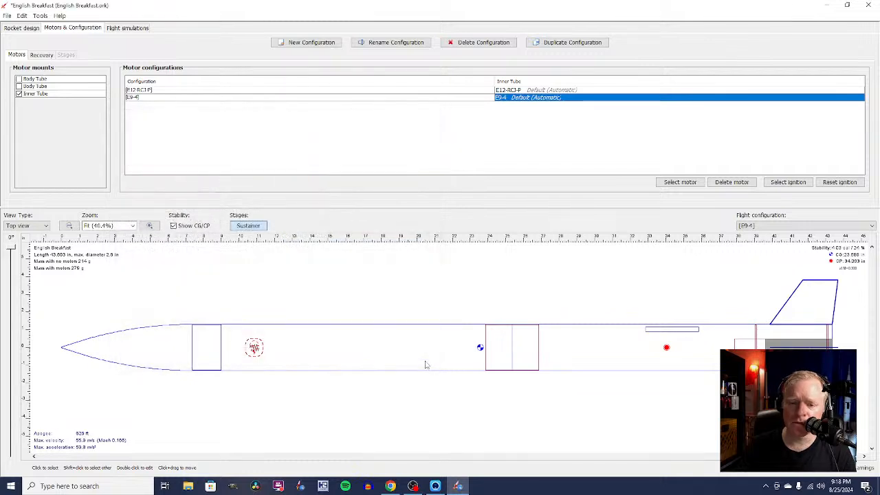
{"action": "double_click", "coordinate": [824, 295]}
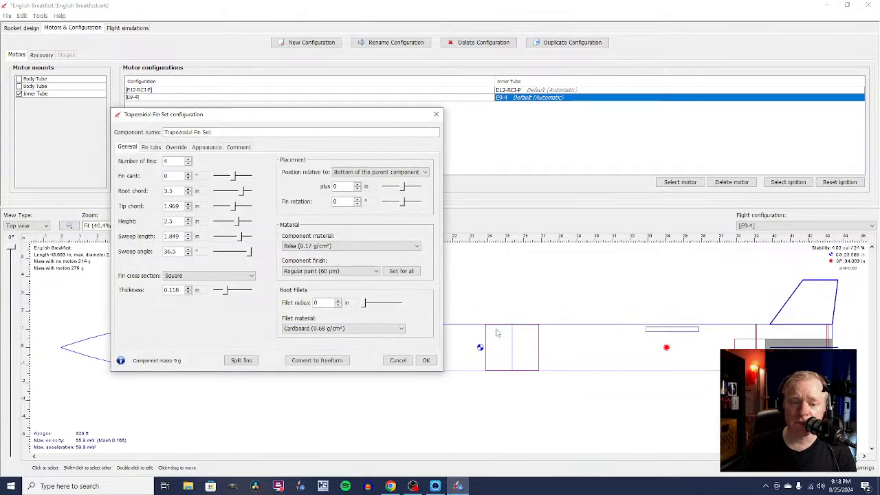
{"action": "left_click", "coordinate": [427, 360]}
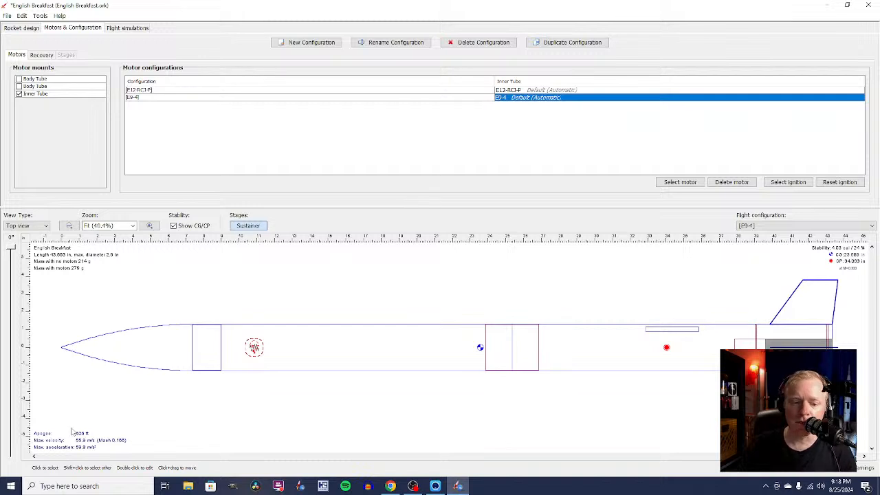
Step: Look over the fillet material options of the trapezoidal fin set and set its fin cross section to Airfoil
{"action": "double_click", "coordinate": [820, 299]}
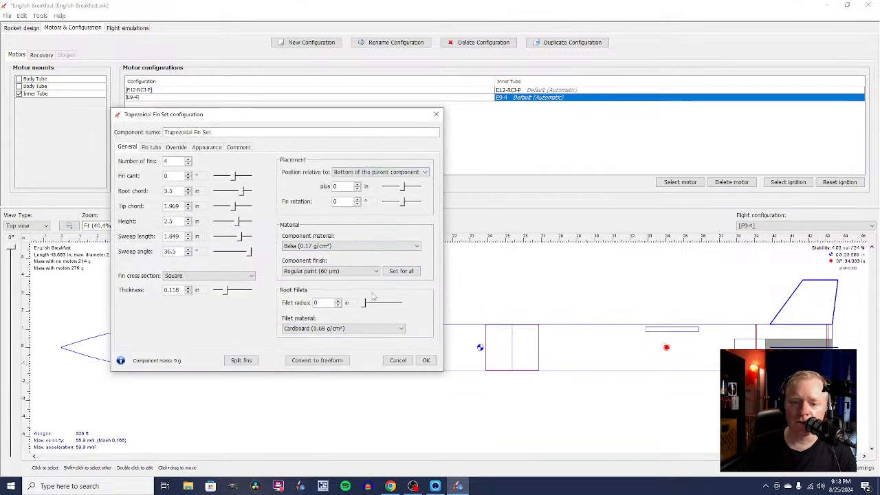
{"action": "left_click", "coordinate": [401, 330]}
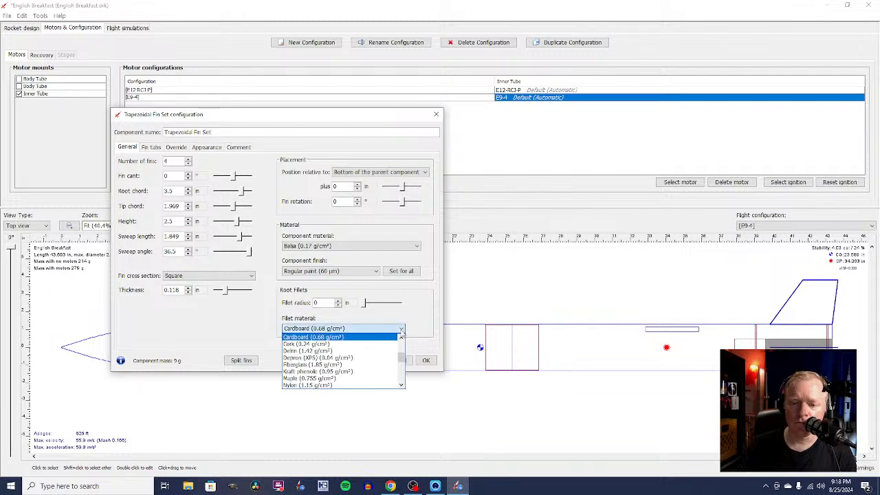
{"action": "scroll", "coordinate": [394, 351], "scroll_direction": "up", "scroll_amount": 3}
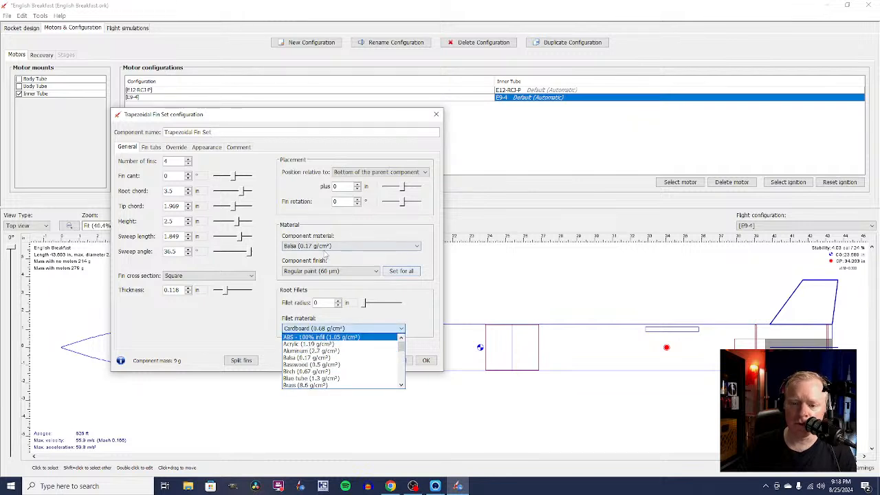
{"action": "left_click", "coordinate": [262, 299]}
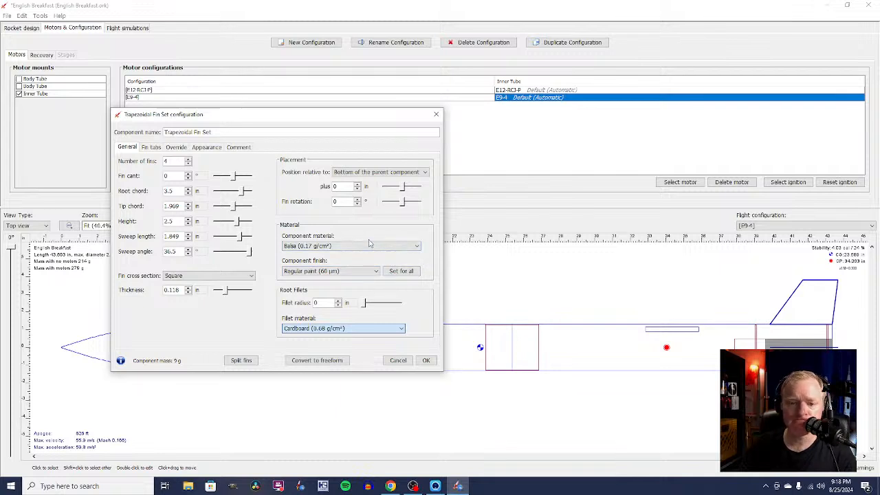
{"action": "left_click", "coordinate": [251, 275]}
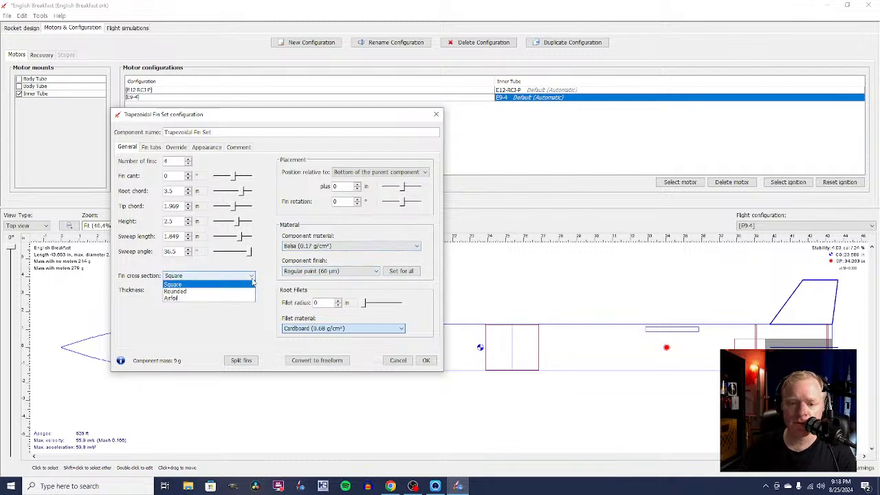
{"action": "left_click", "coordinate": [220, 299]}
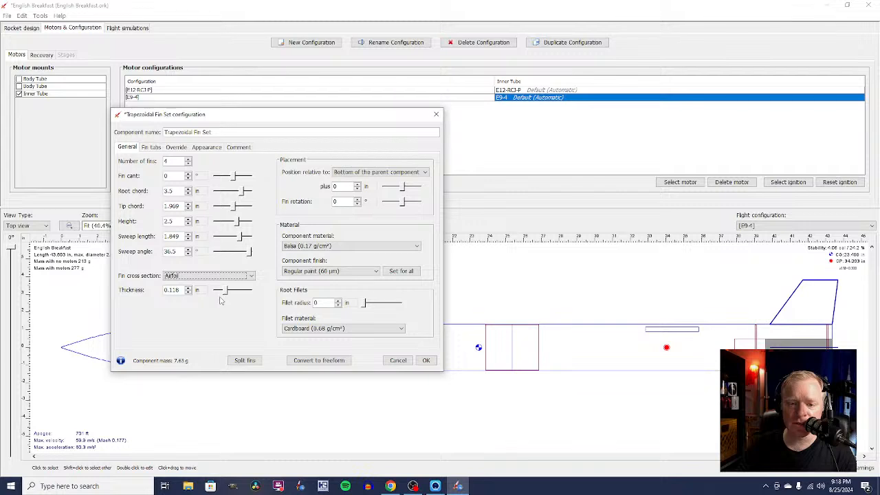
{"action": "left_click", "coordinate": [427, 361]}
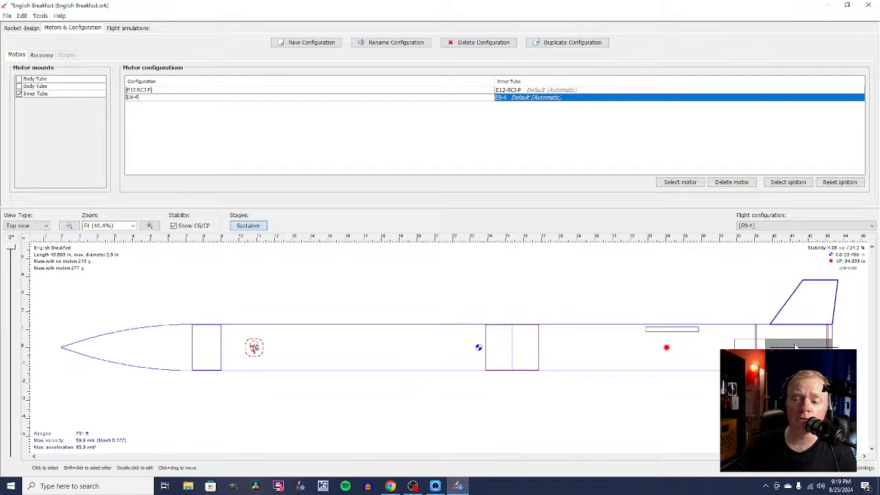
{"action": "left_click", "coordinate": [618, 303]}
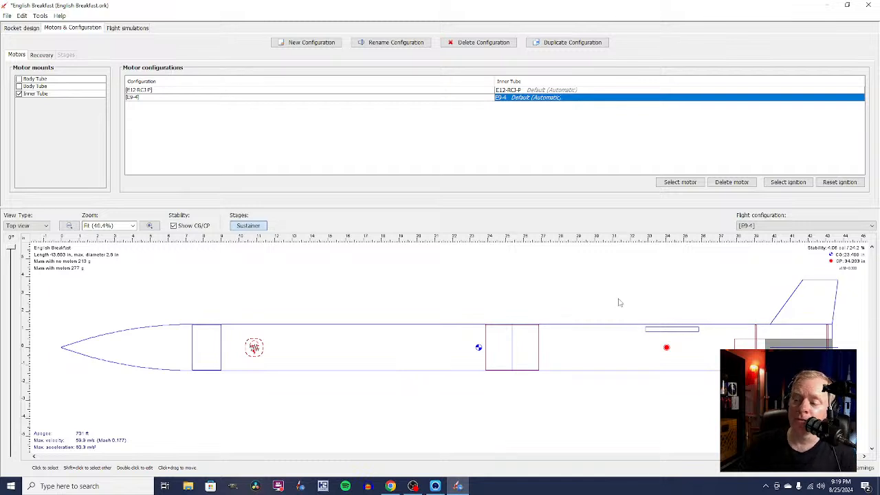
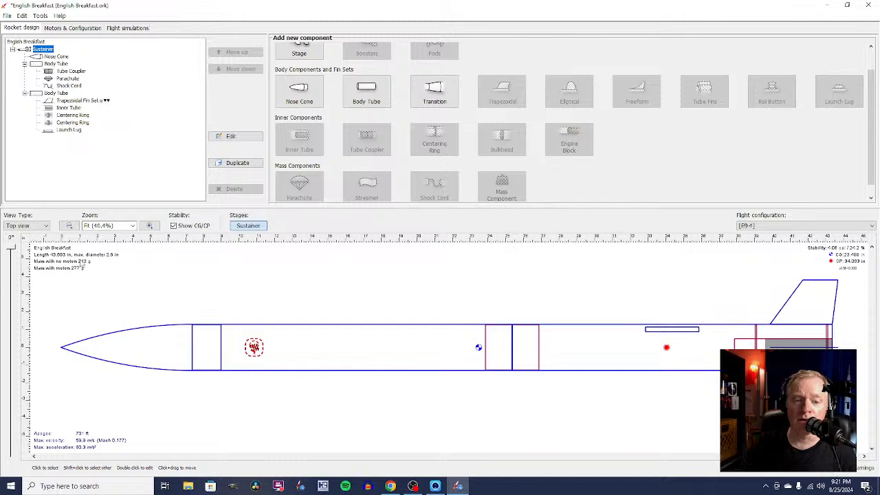
Step: Review the general, design and simulation preferences, including the user-defined thrust curve location and simulator options
{"action": "left_click", "coordinate": [269, 304]}
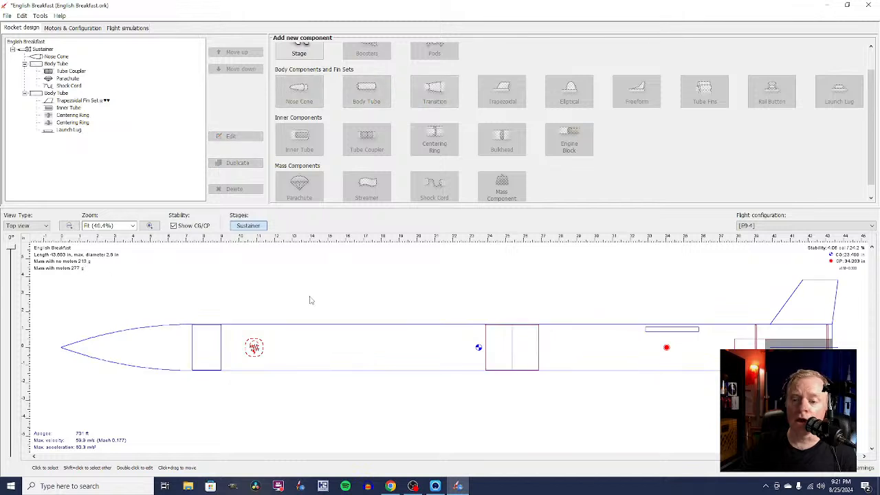
{"action": "left_click", "coordinate": [24, 17]}
{"action": "left_click", "coordinate": [40, 165]}
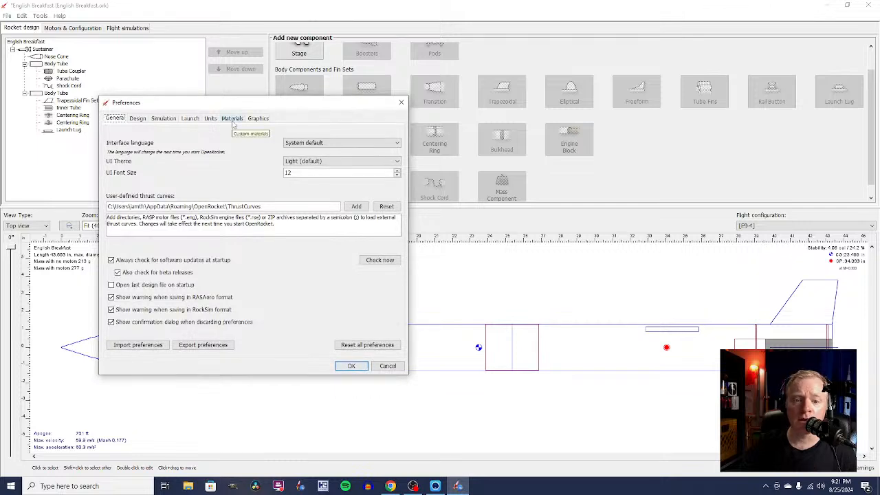
{"action": "left_click", "coordinate": [142, 120]}
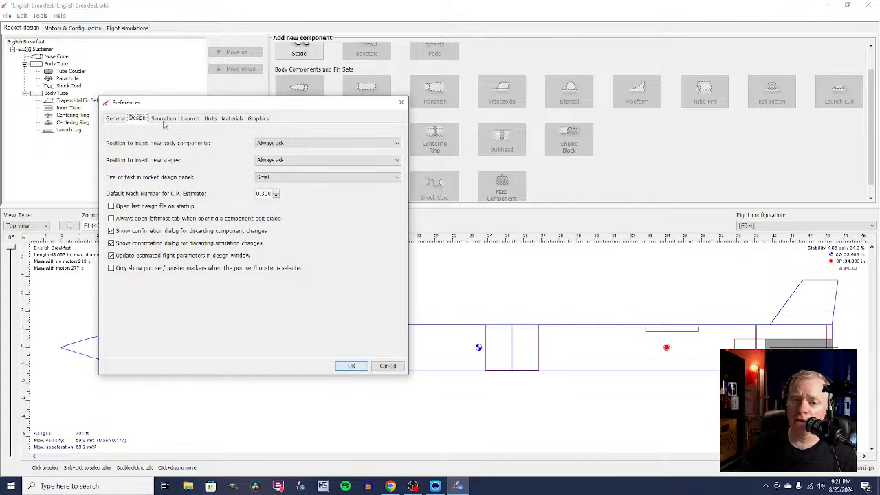
{"action": "left_click", "coordinate": [165, 121]}
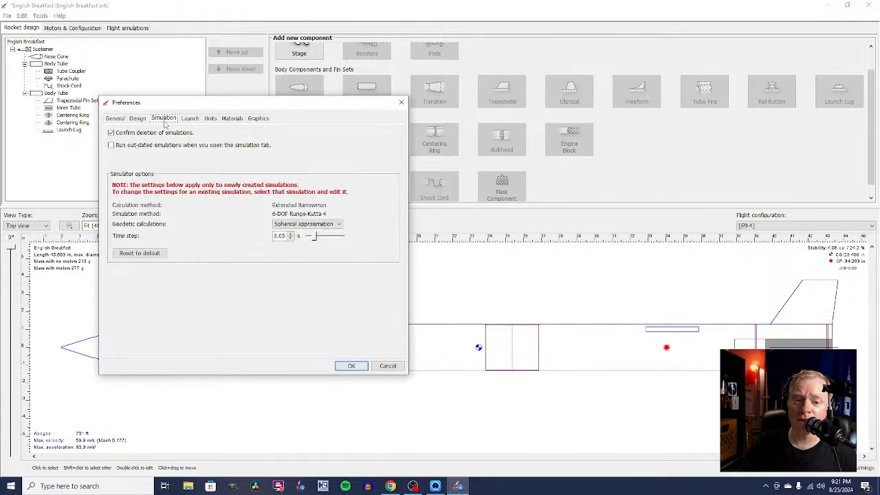
{"action": "left_click", "coordinate": [112, 119]}
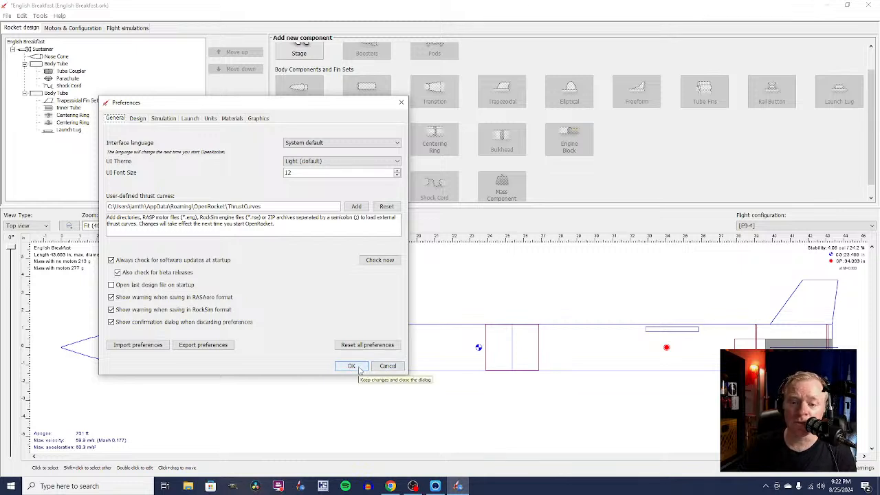
{"action": "left_click", "coordinate": [352, 365]}
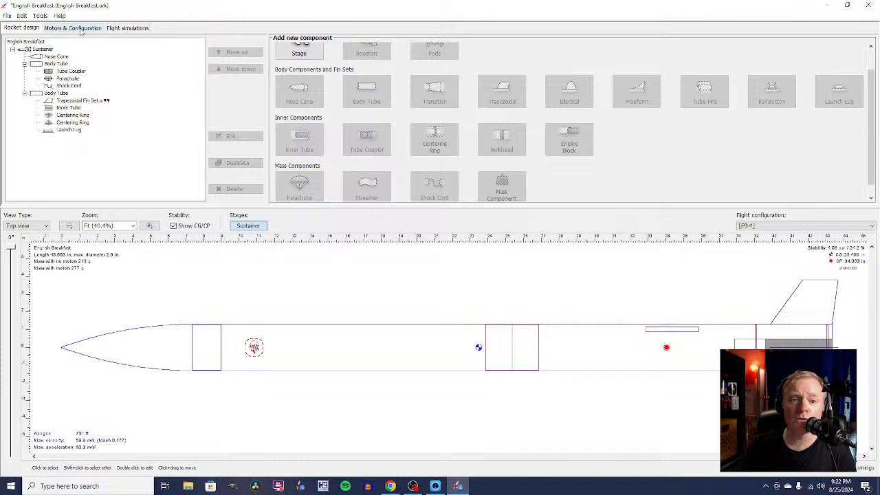
Step: Delete the E12-RCJ-P motor from the inner tube in the first motor configuration
{"action": "left_click", "coordinate": [136, 29]}
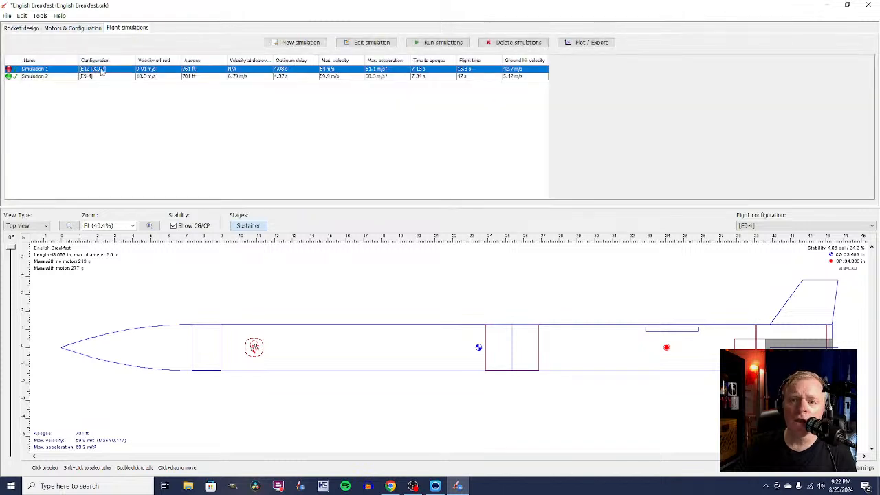
{"action": "left_click", "coordinate": [69, 27]}
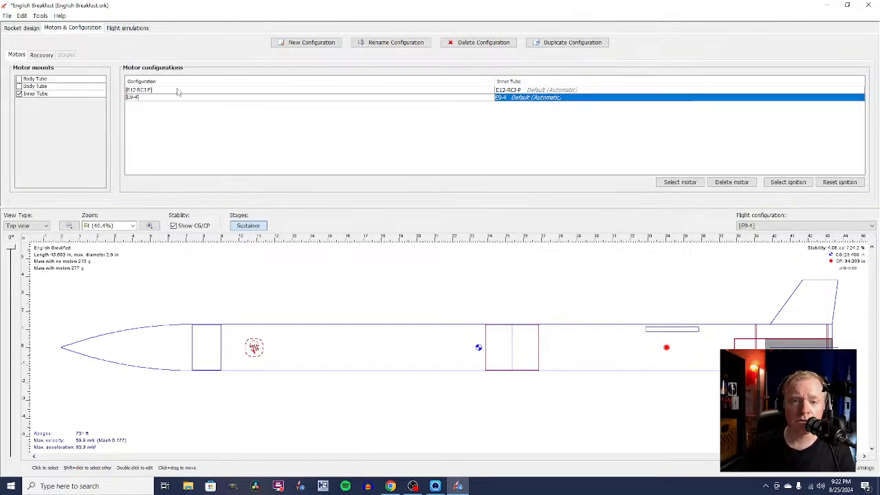
{"action": "left_click", "coordinate": [533, 91]}
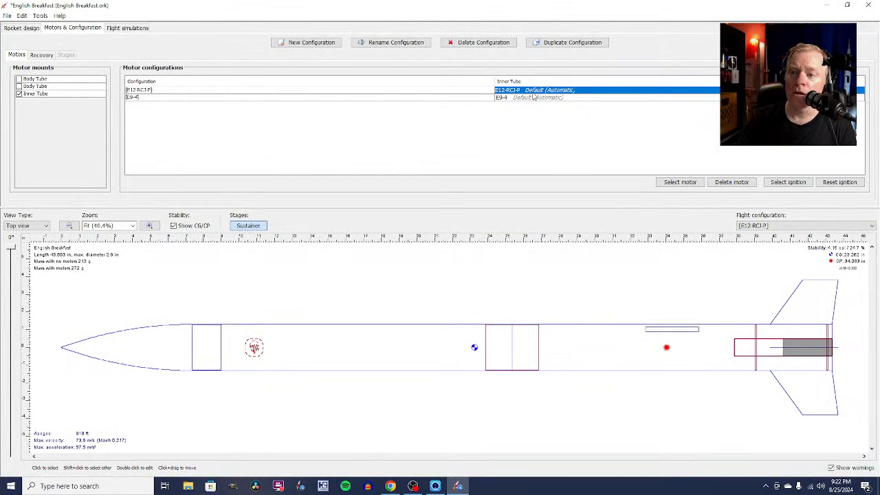
{"action": "right_click", "coordinate": [534, 97]}
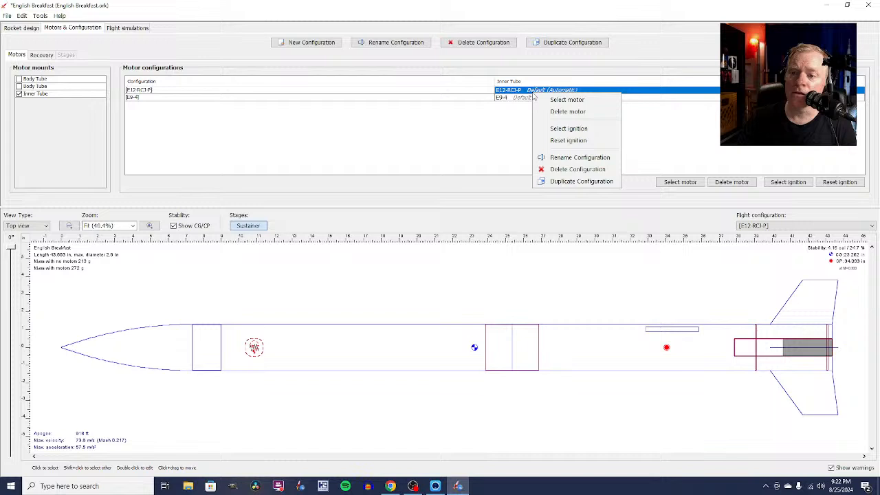
{"action": "left_click", "coordinate": [564, 111]}
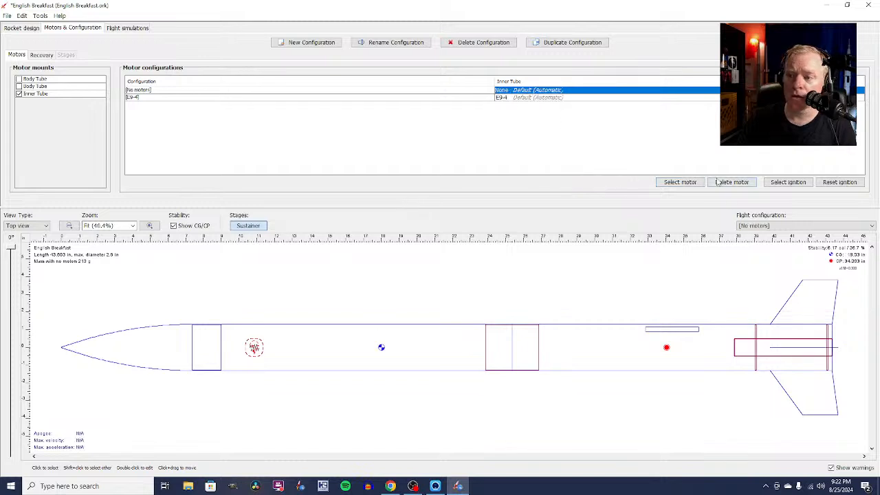
Step: Select the E9-4 motor configuration and rerun Simulation 2
{"action": "left_click", "coordinate": [515, 99]}
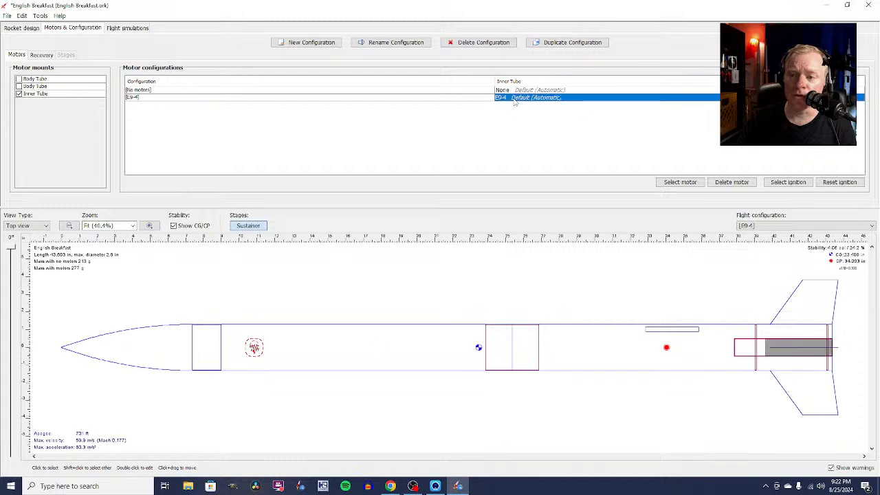
{"action": "left_click", "coordinate": [131, 28]}
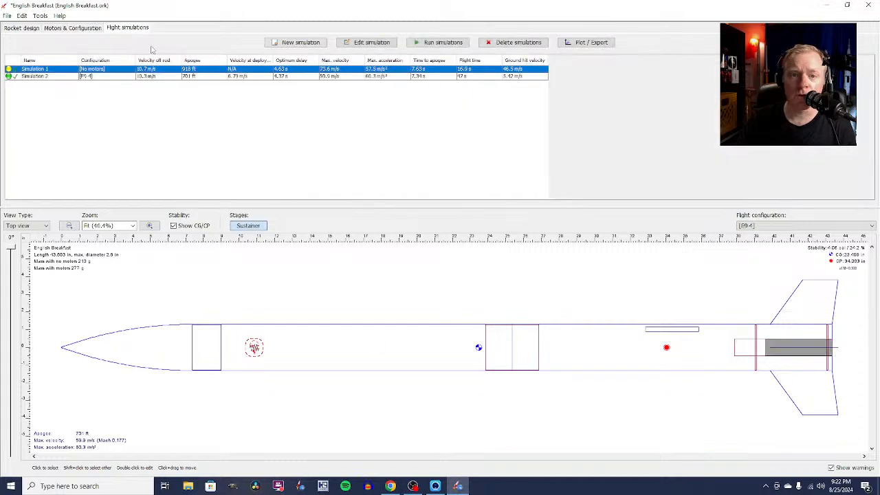
{"action": "left_click", "coordinate": [198, 77]}
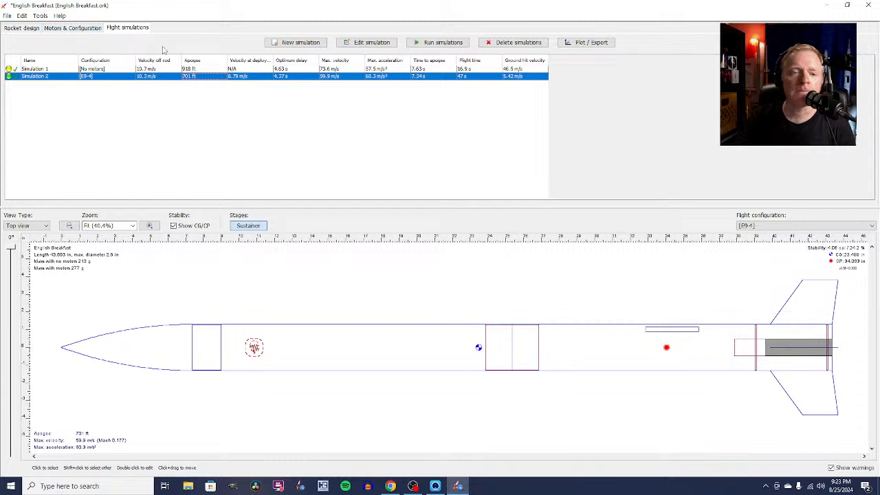
{"action": "left_click", "coordinate": [444, 42]}
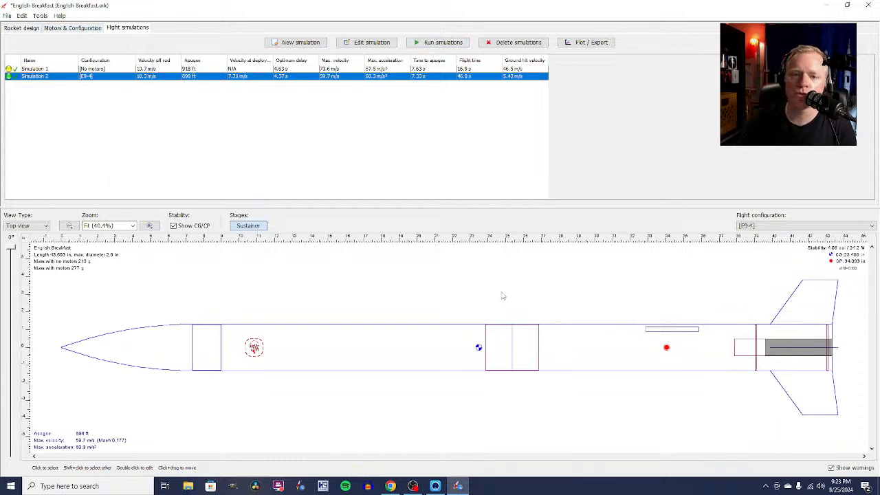
{"action": "right_click", "coordinate": [160, 78]}
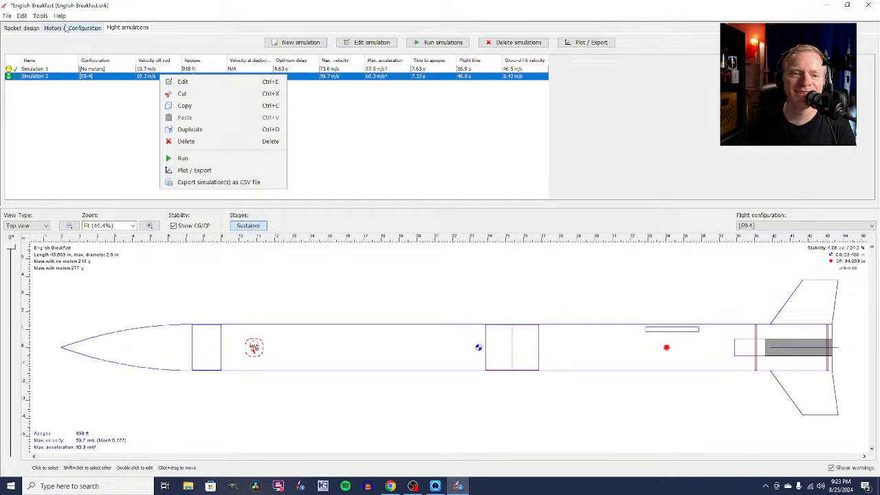
Step: Set the preferred velocity unit to mph and rerun Simulation 2
{"action": "left_click", "coordinate": [26, 18]}
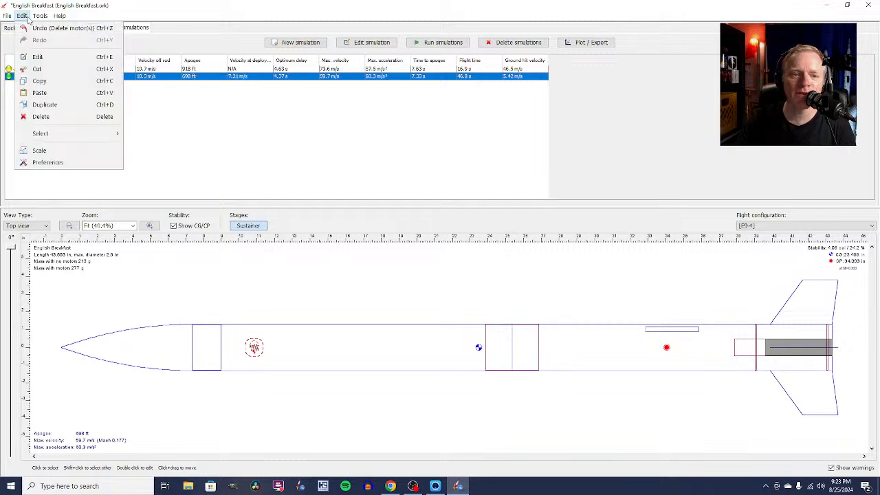
{"action": "left_click", "coordinate": [67, 162]}
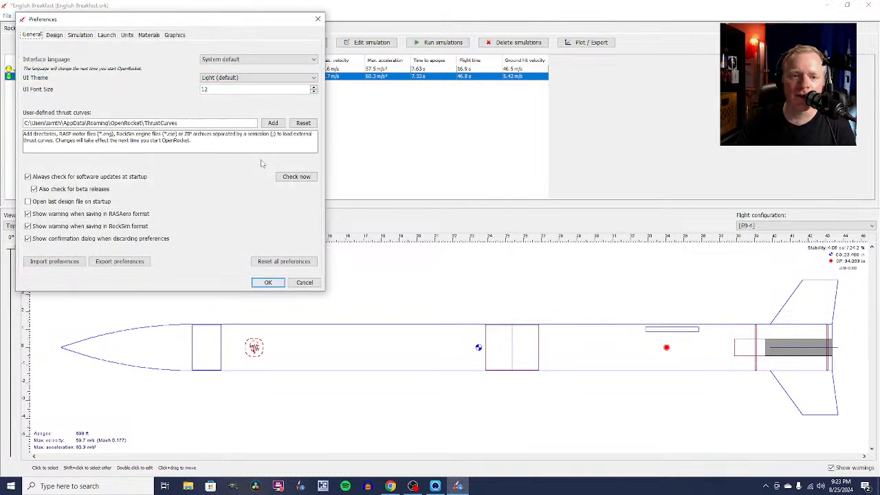
{"action": "left_click", "coordinate": [127, 35]}
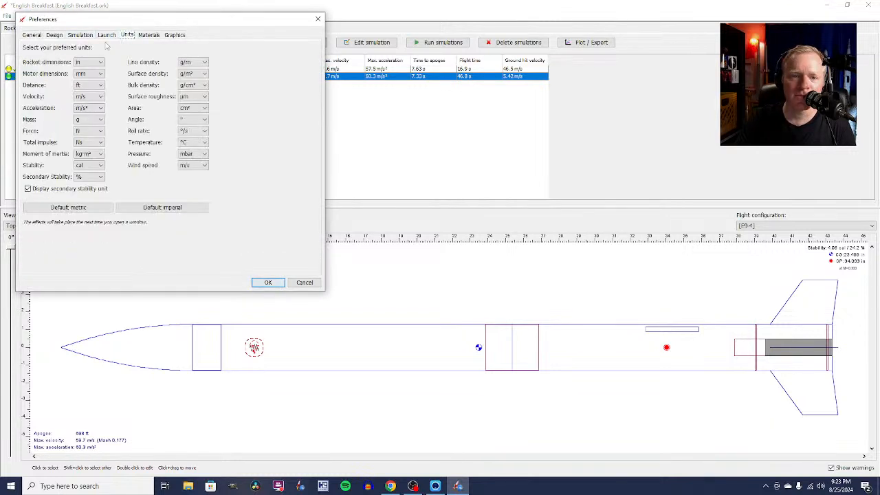
{"action": "left_click", "coordinate": [100, 96]}
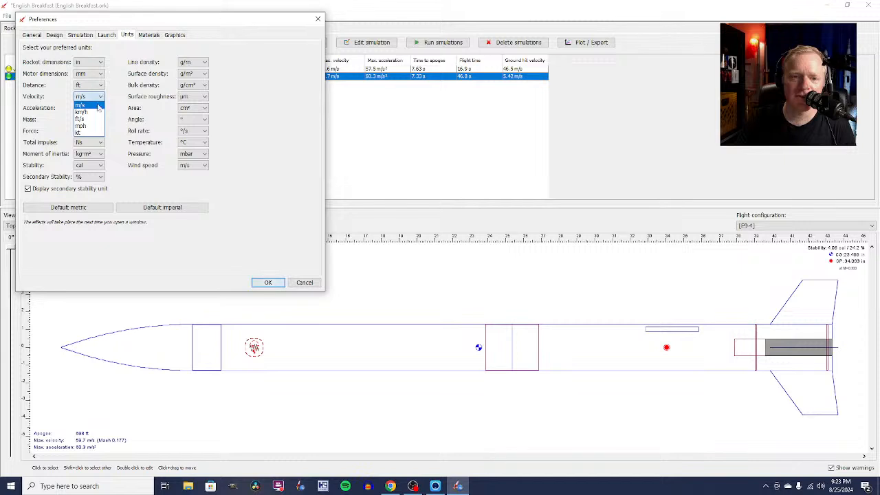
{"action": "left_click", "coordinate": [93, 127]}
{"action": "left_click", "coordinate": [272, 283]}
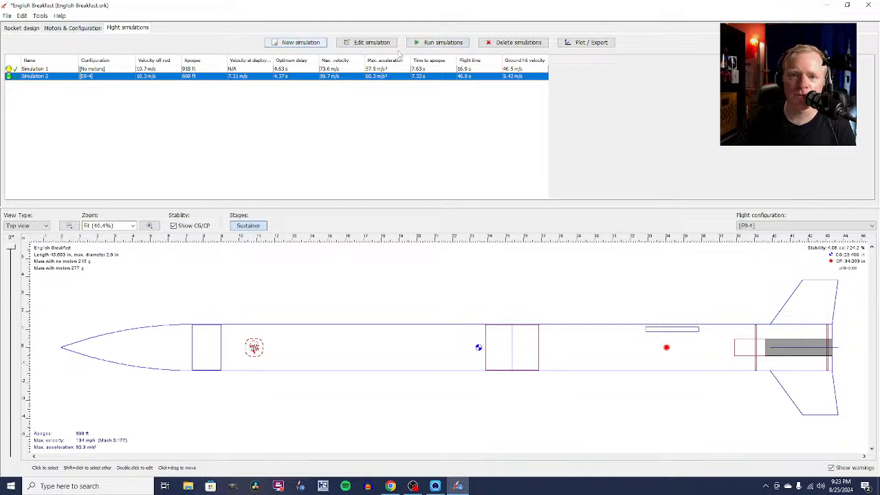
{"action": "left_click", "coordinate": [435, 44]}
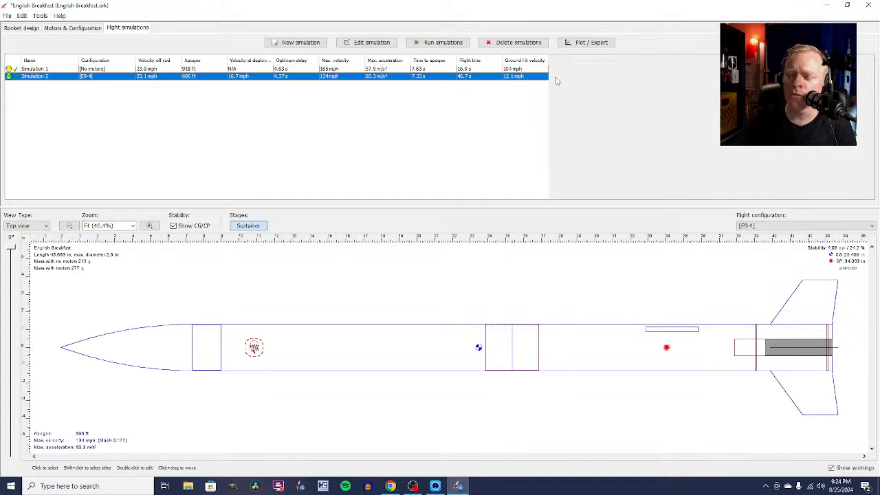
Step: Switch the launch rod length of Simulation 2 to feet and set it to 6 ft
{"action": "left_click", "coordinate": [363, 42]}
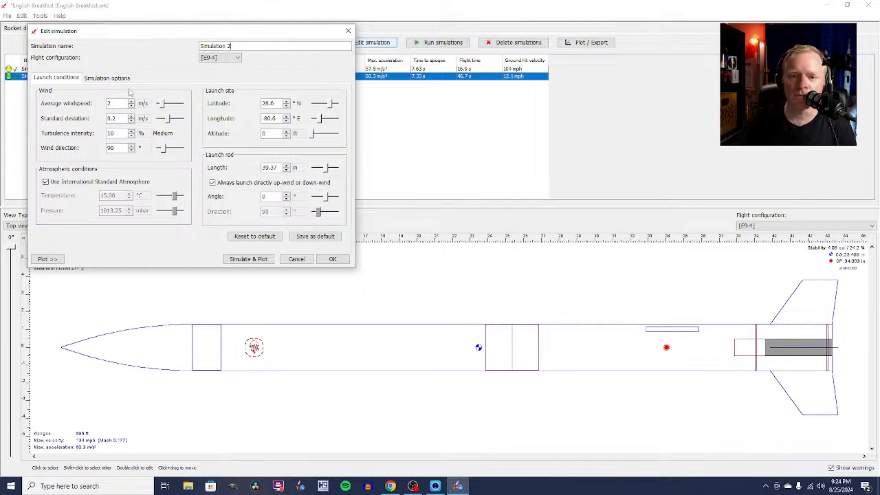
{"action": "left_click", "coordinate": [281, 167]}
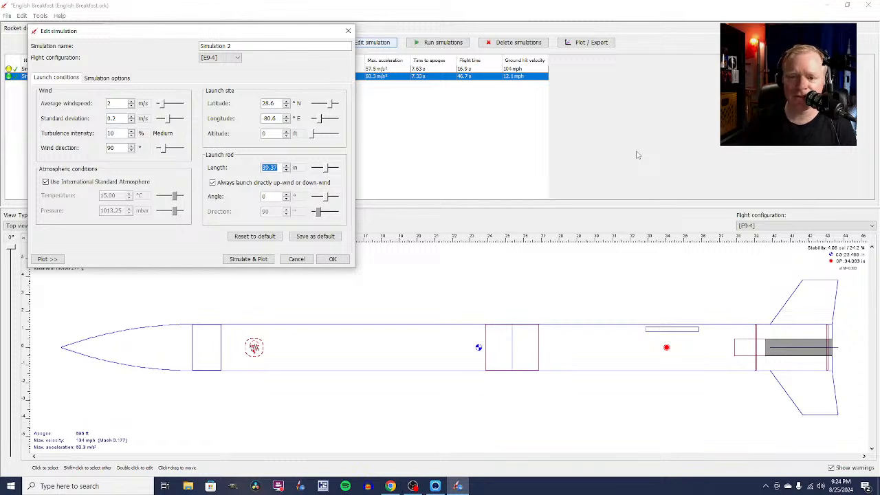
{"action": "left_click", "coordinate": [298, 169]}
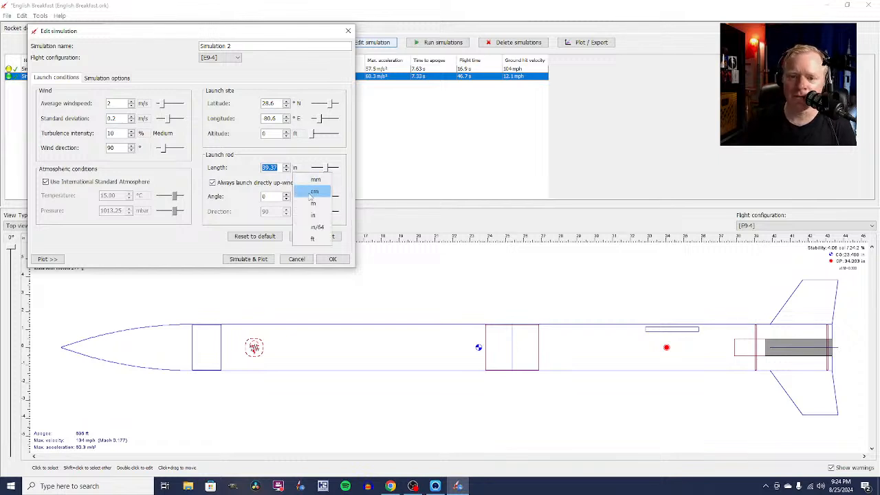
{"action": "left_click", "coordinate": [313, 239]}
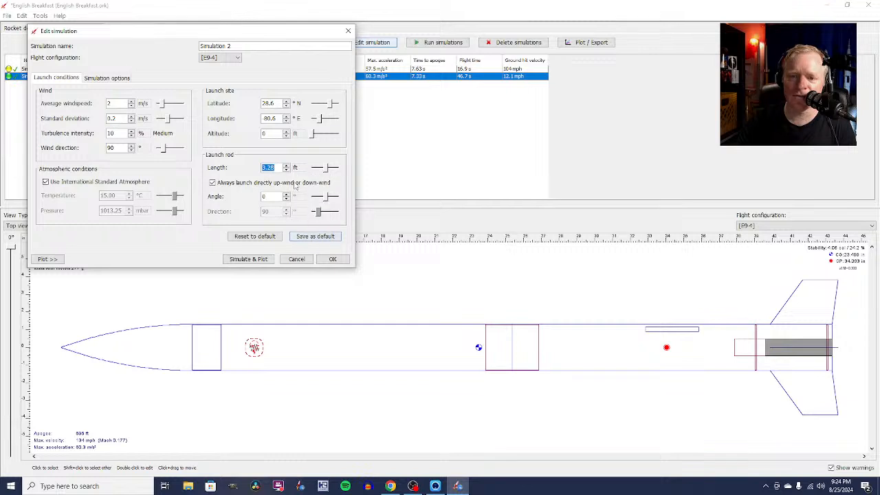
{"action": "type", "text": "6"}
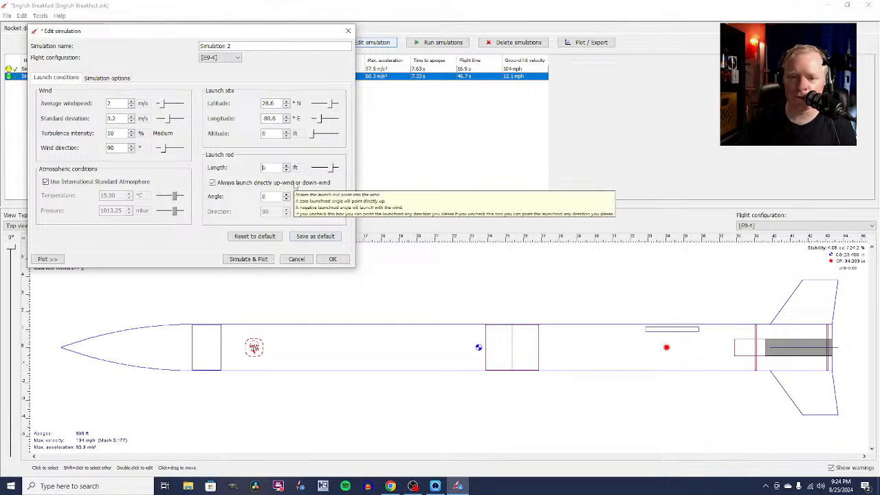
{"action": "left_click", "coordinate": [334, 260]}
Step: Delete the launch lug from the second body tube of the rocket design
{"action": "left_click", "coordinate": [21, 29]}
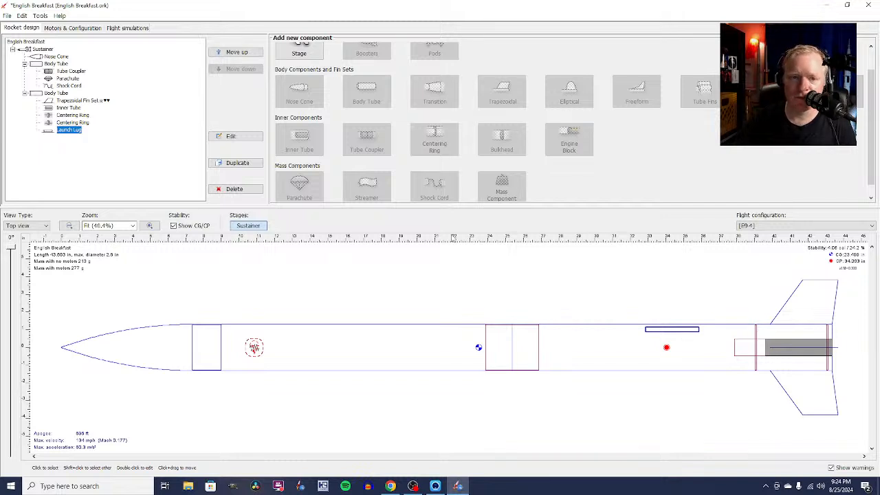
{"action": "right_click", "coordinate": [76, 130]}
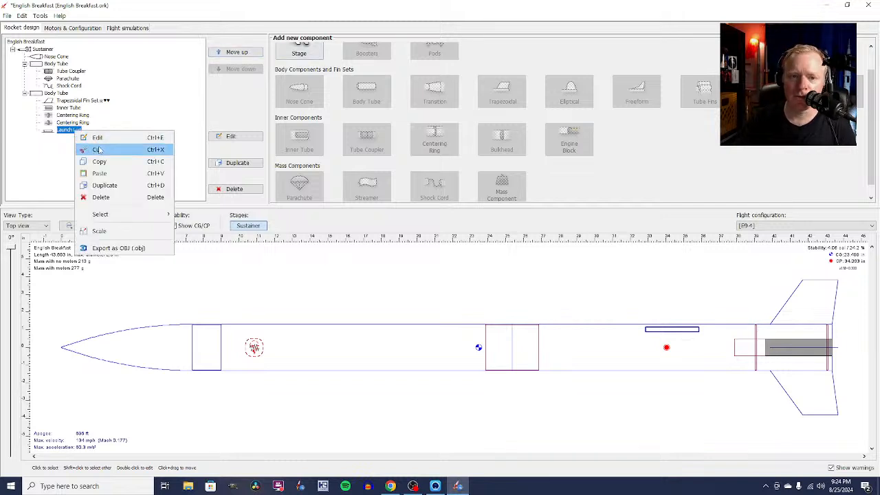
{"action": "left_click", "coordinate": [119, 199]}
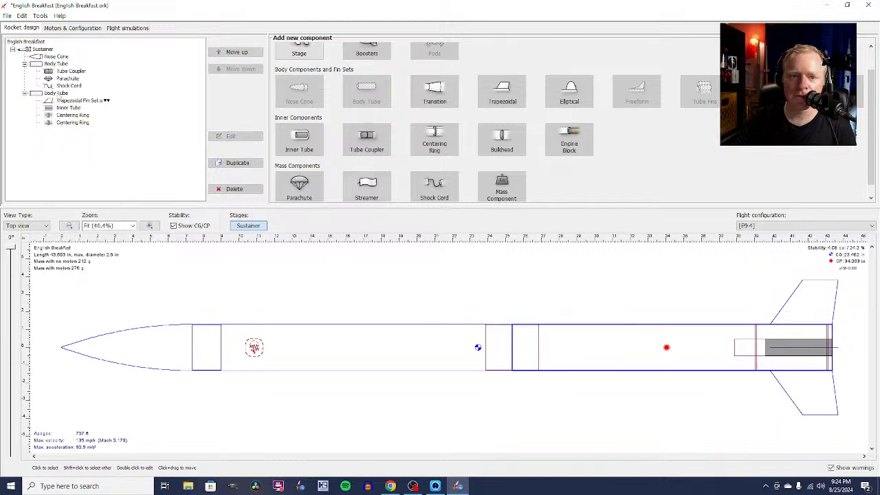
Step: Add a rail button to the second body tube using the Rail-Buttons.com RB-10-D preset
{"action": "left_click", "coordinate": [57, 93]}
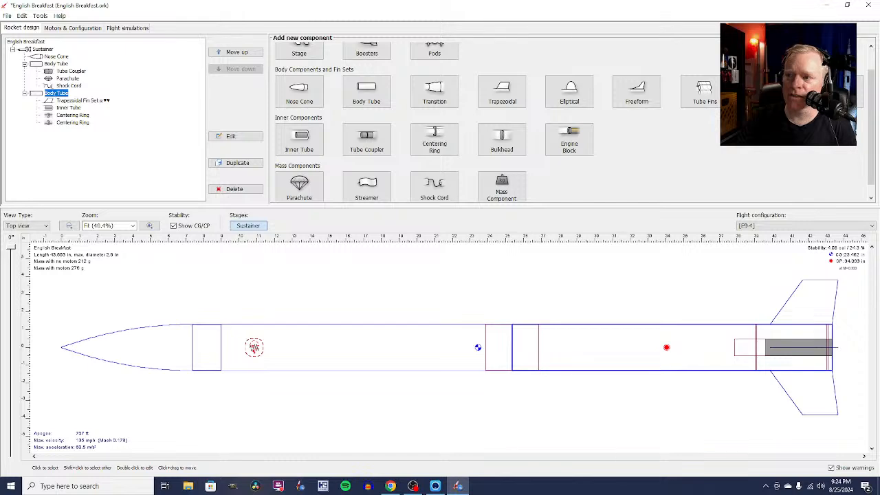
{"action": "left_click", "coordinate": [772, 93]}
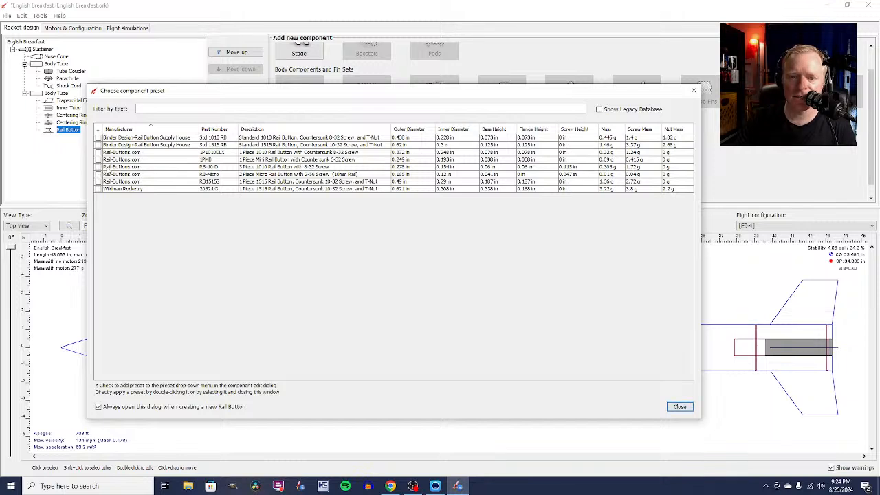
{"action": "left_click", "coordinate": [99, 167]}
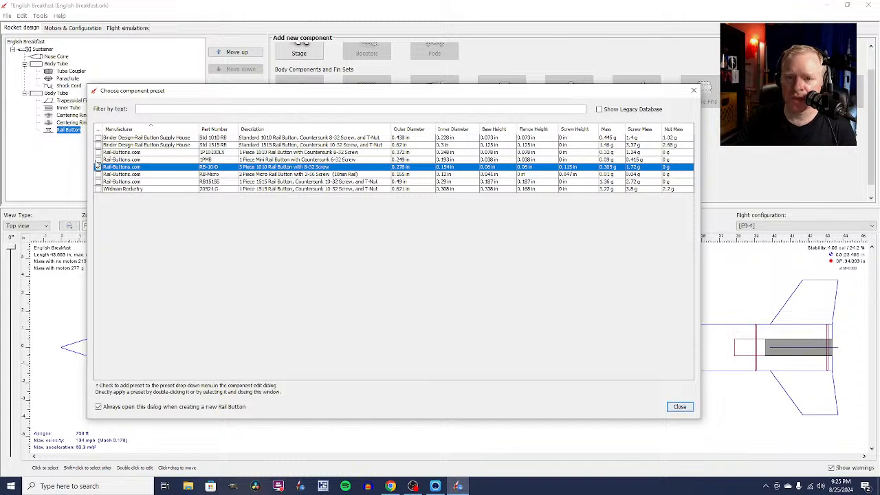
{"action": "left_click", "coordinate": [98, 152]}
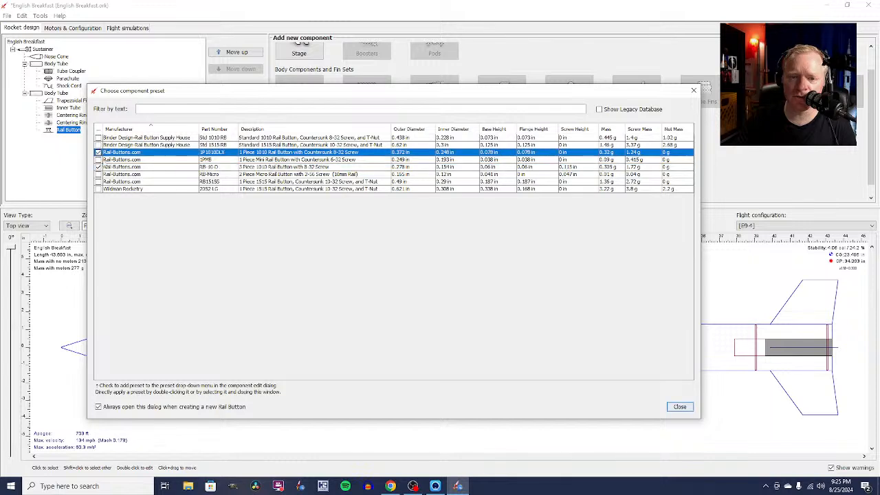
{"action": "left_click", "coordinate": [98, 166]}
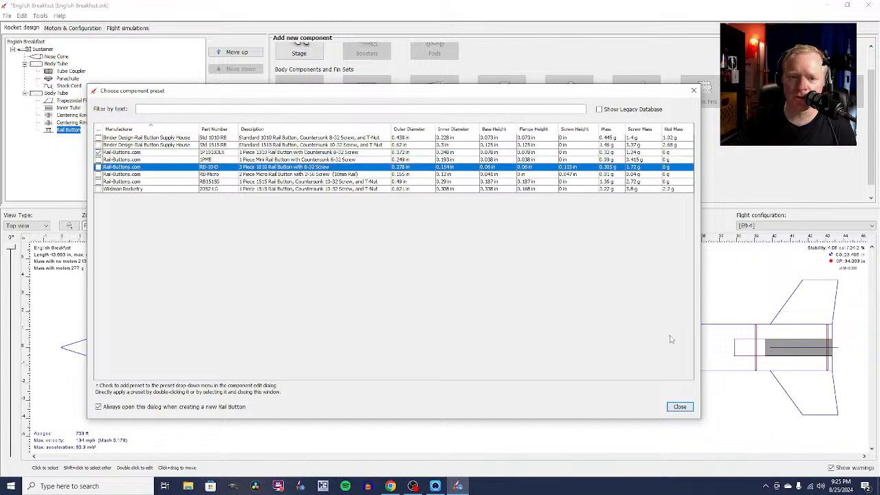
{"action": "left_click", "coordinate": [680, 406]}
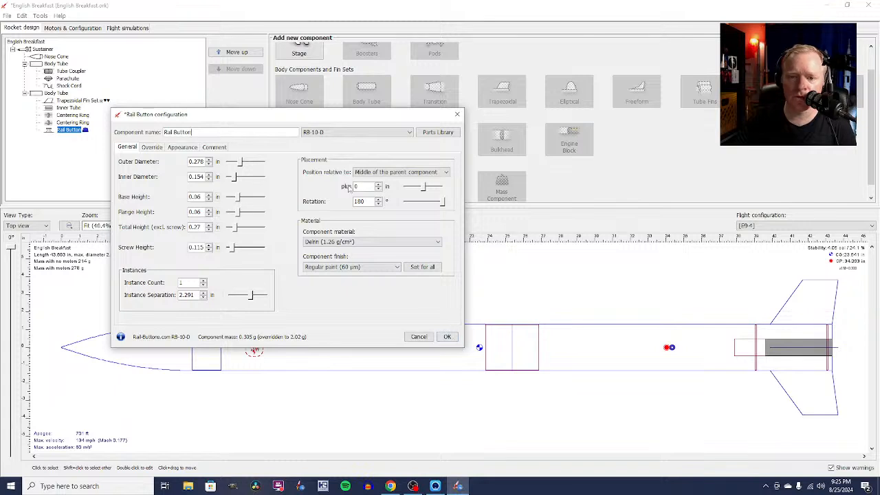
Step: Position the rail button relative to the bottom of the parent component with an offset of -4 in
{"action": "left_click", "coordinate": [440, 173]}
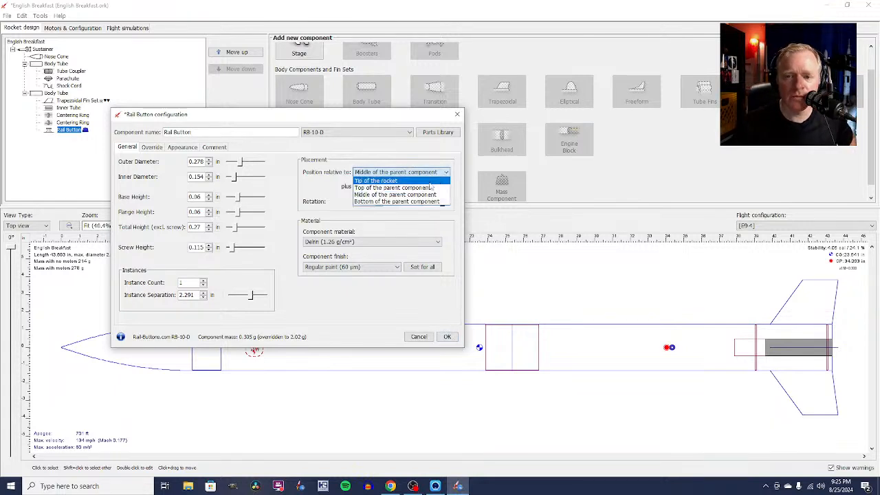
{"action": "left_click", "coordinate": [432, 201]}
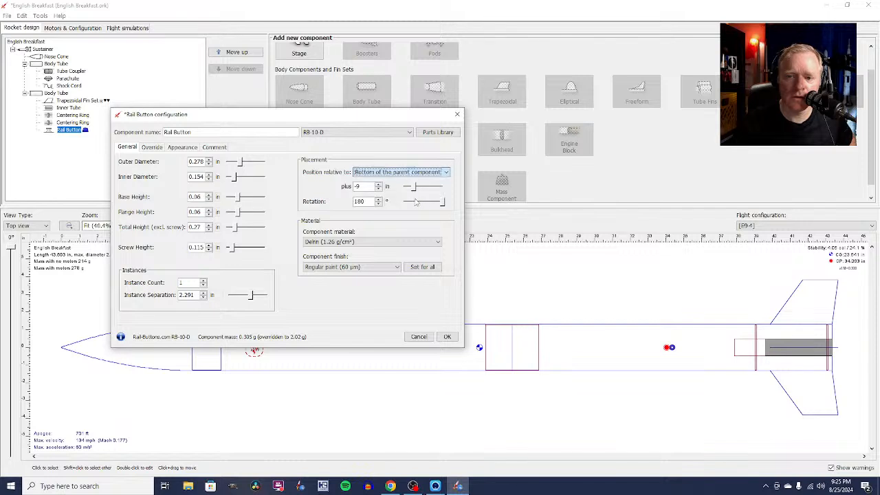
{"action": "left_click", "coordinate": [368, 186]}
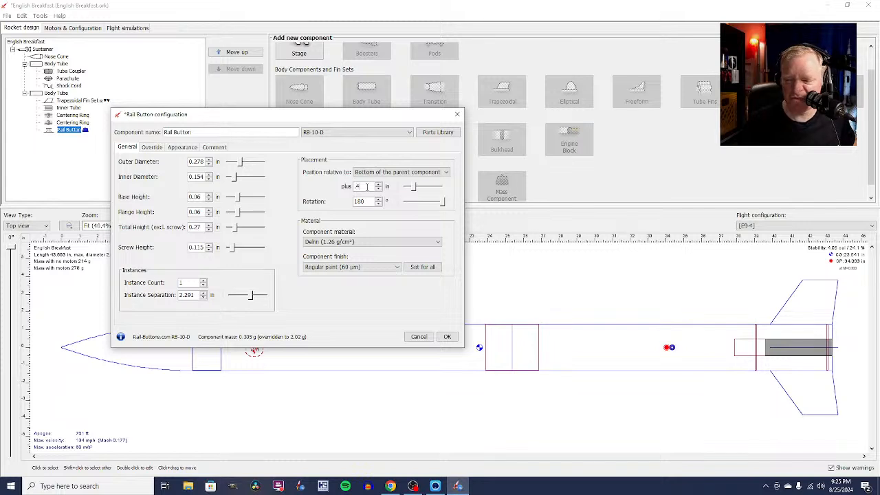
{"action": "key", "text": "Return"}
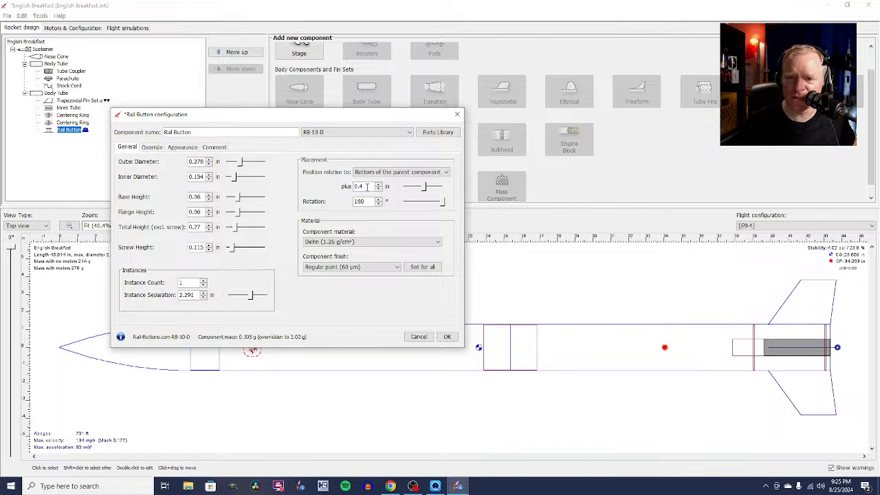
{"action": "double_click", "coordinate": [357, 187]}
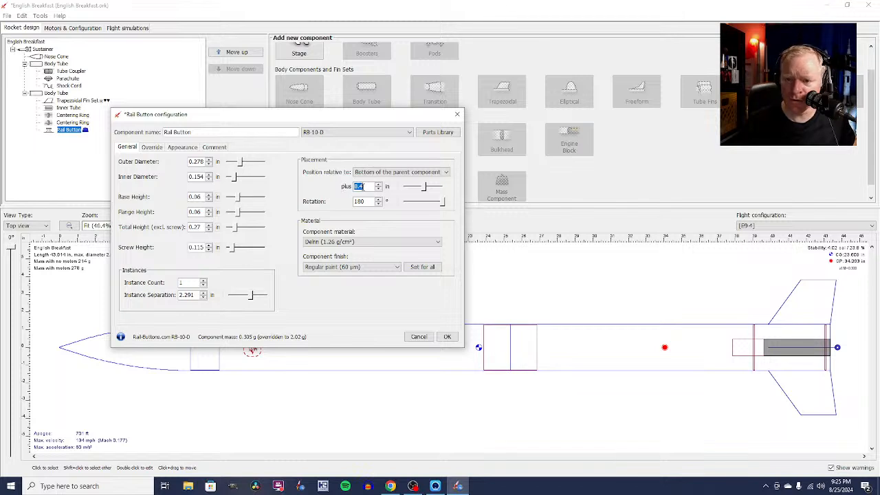
{"action": "type", "text": "-"}
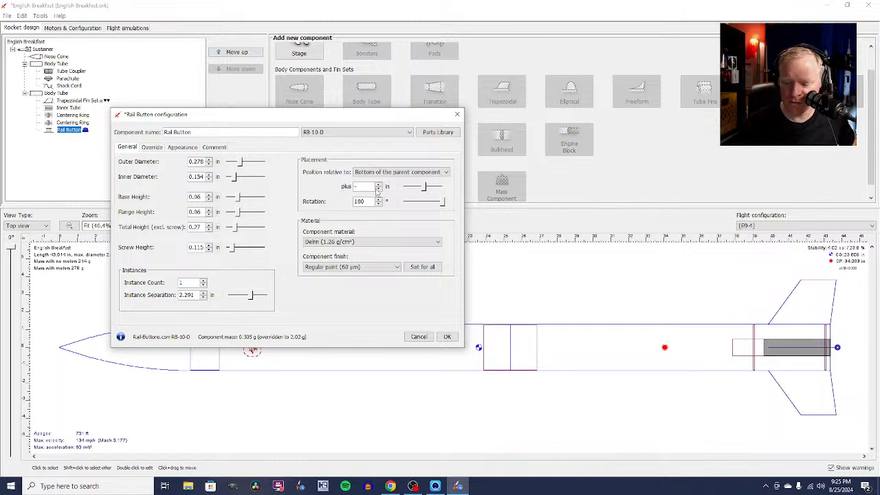
{"action": "type", "text": "4"}
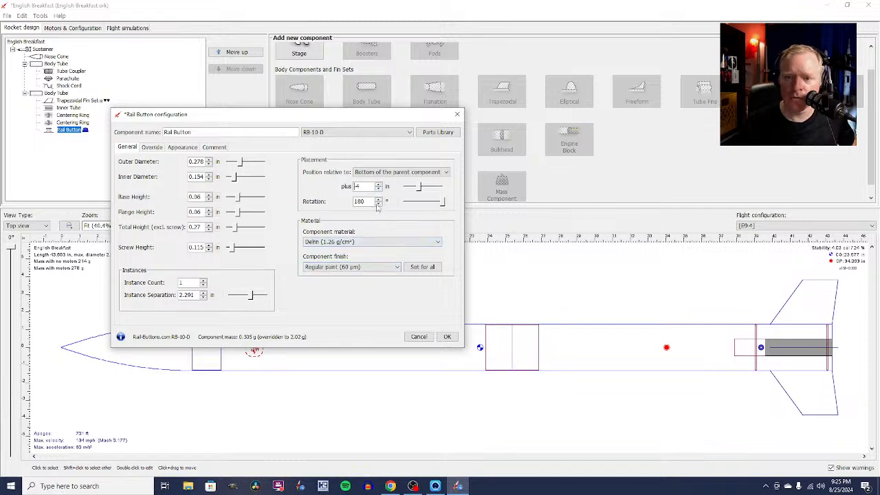
Step: Set the rail button's rotation to 45° and accept its configuration
{"action": "type", "text": "45"}
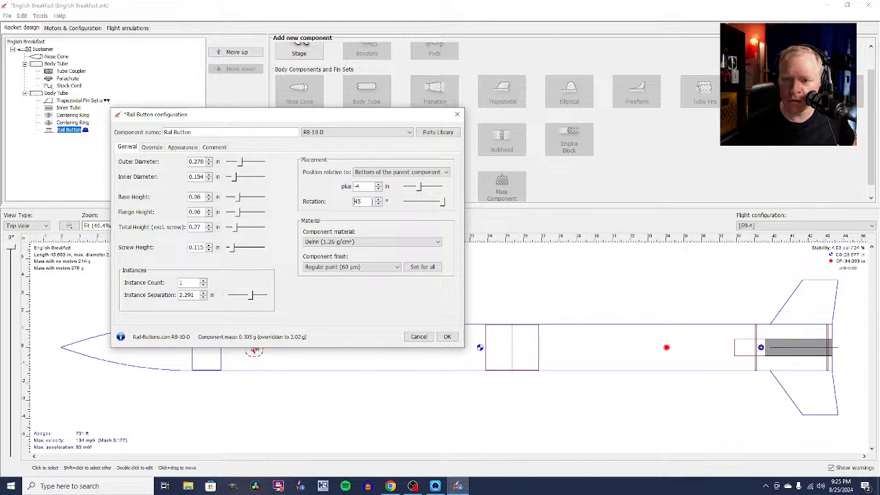
{"action": "key", "text": "Tab"}
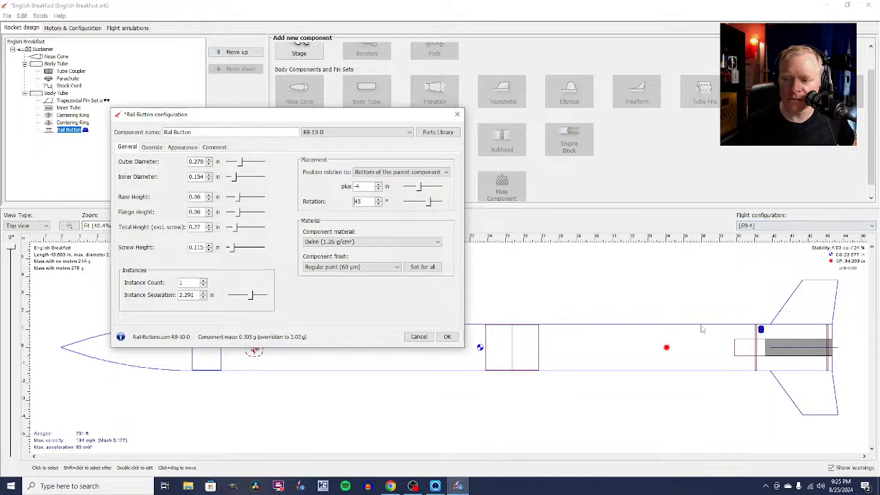
{"action": "left_click", "coordinate": [447, 336]}
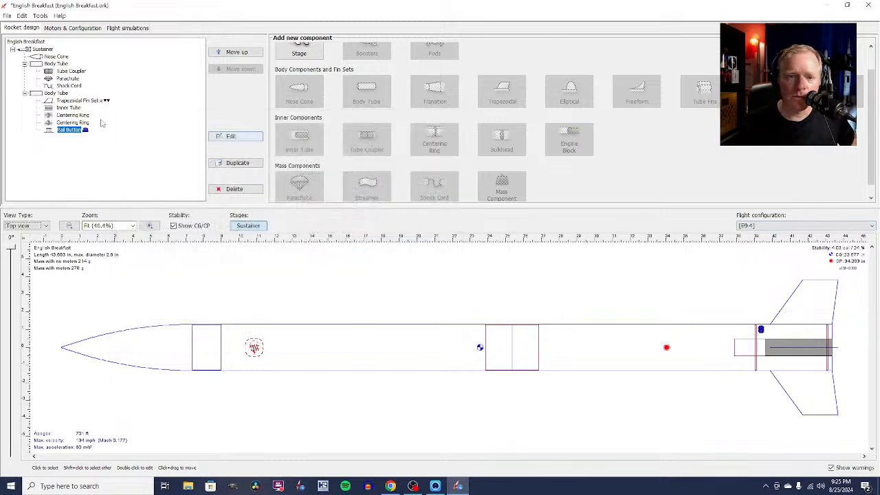
Step: Copy the rail button and paste a second one into the second body tube
{"action": "right_click", "coordinate": [71, 132]}
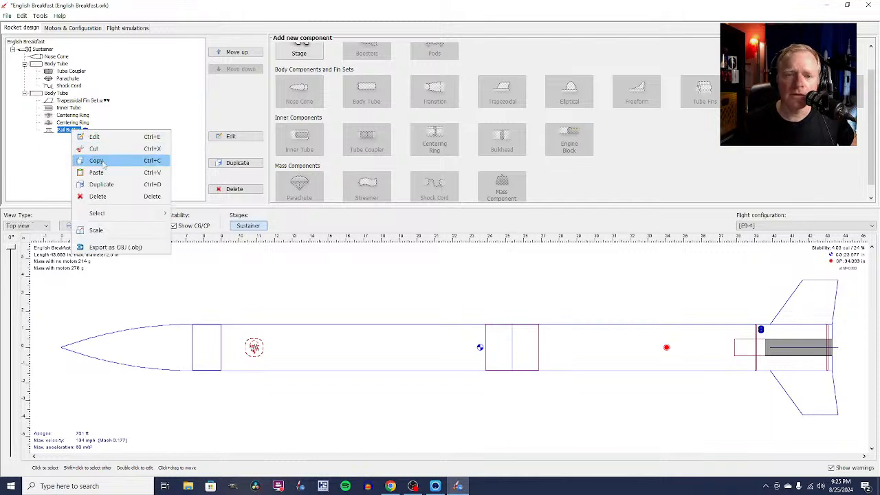
{"action": "left_click", "coordinate": [98, 161]}
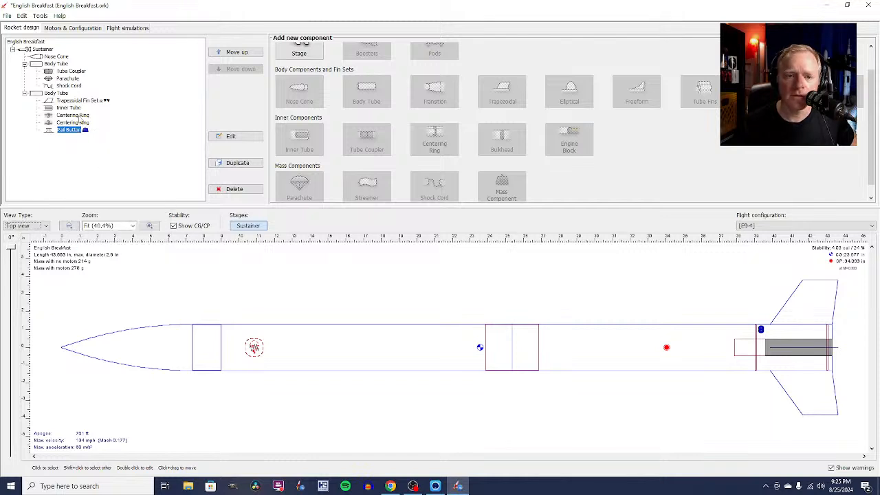
{"action": "left_click", "coordinate": [64, 94]}
{"action": "right_click", "coordinate": [68, 95]}
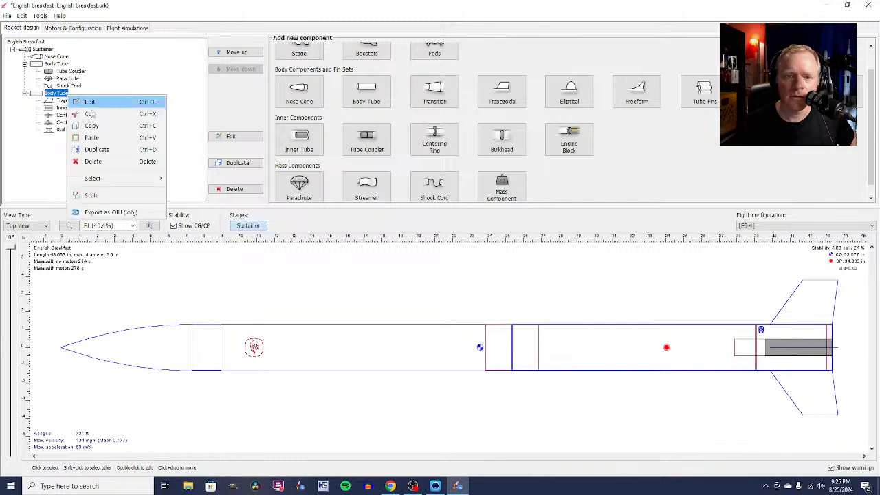
{"action": "left_click", "coordinate": [110, 140]}
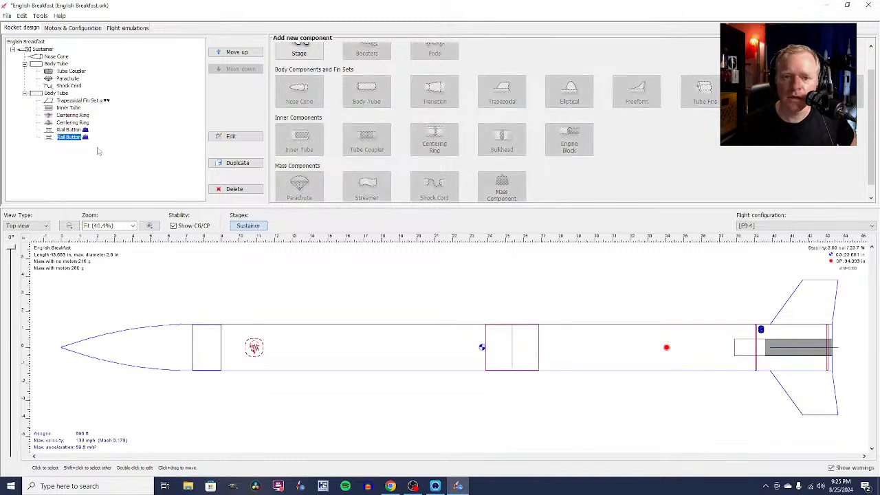
Step: Set the second rail button's offset to -12 in from the bottom of the parent component
{"action": "double_click", "coordinate": [80, 138]}
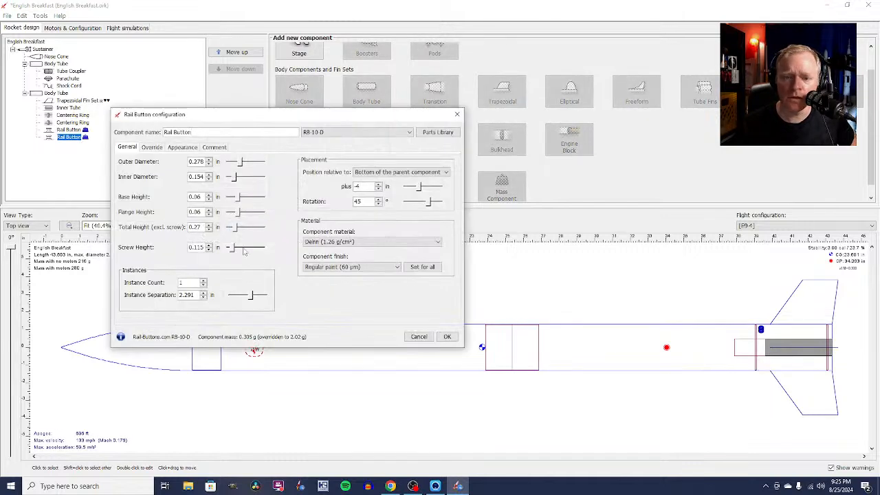
{"action": "left_click", "coordinate": [379, 188]}
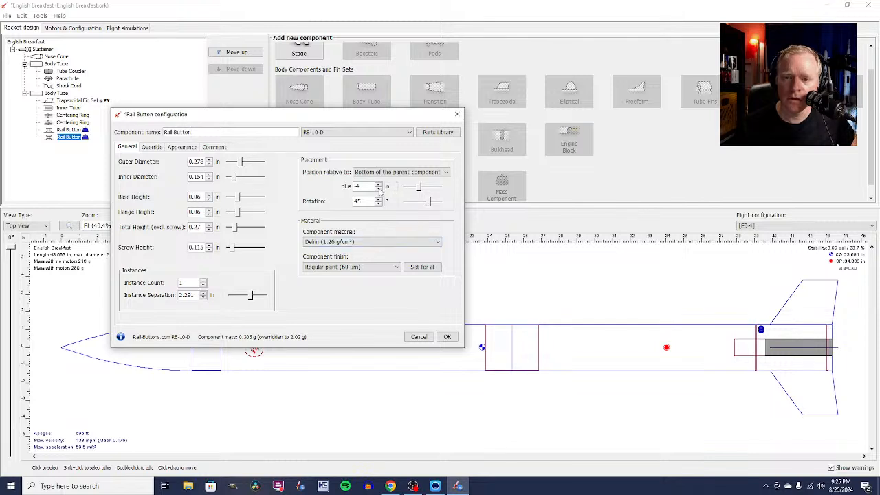
{"action": "left_click", "coordinate": [379, 189]}
{"action": "left_click", "coordinate": [378, 189]}
{"action": "left_click", "coordinate": [378, 189]}
{"action": "left_click", "coordinate": [378, 189]}
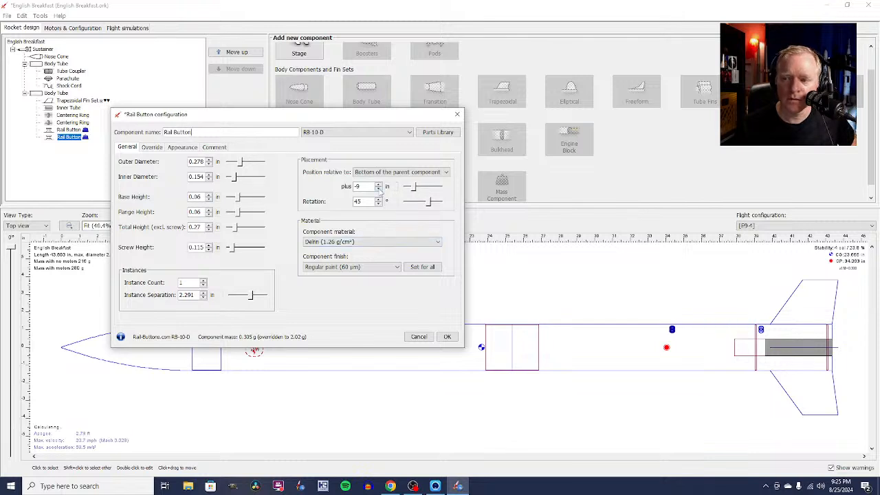
{"action": "left_click", "coordinate": [378, 189]}
{"action": "left_click", "coordinate": [379, 189]}
{"action": "left_click", "coordinate": [378, 190]}
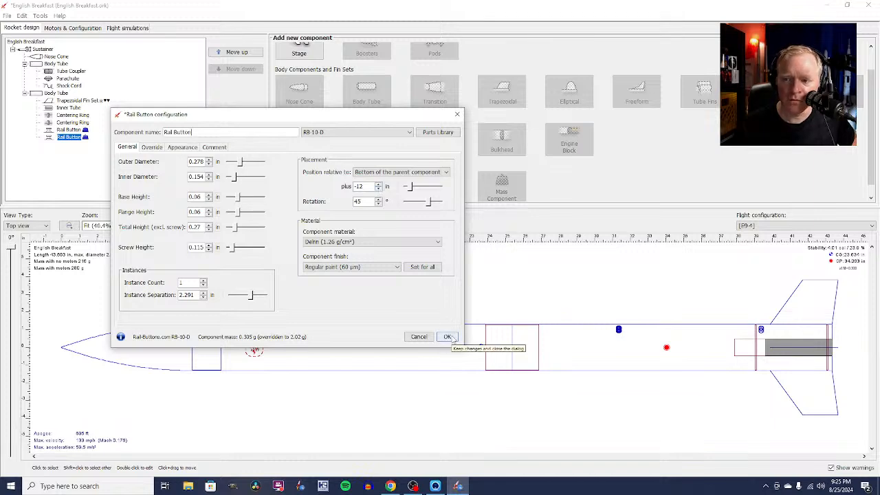
{"action": "left_click", "coordinate": [447, 337]}
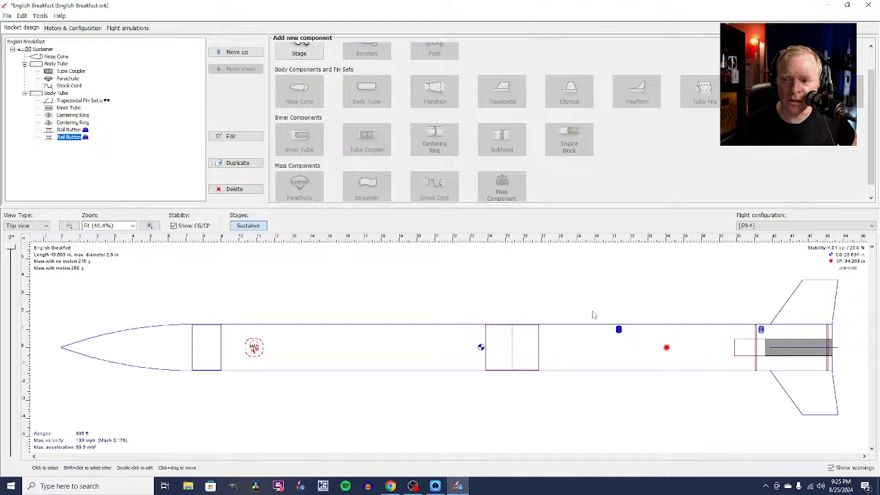
Step: Switch the rocket display to 3D Finished and rotate the model to examine both rail buttons
{"action": "left_click", "coordinate": [46, 227]}
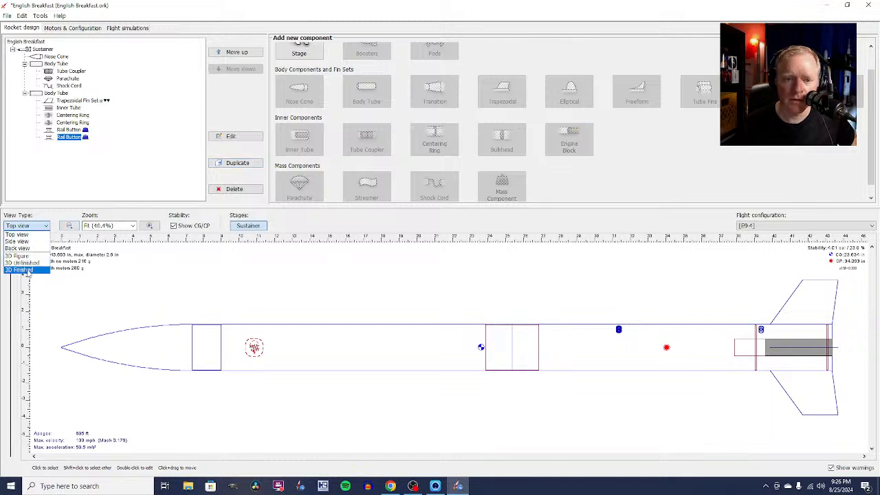
{"action": "left_click", "coordinate": [27, 270]}
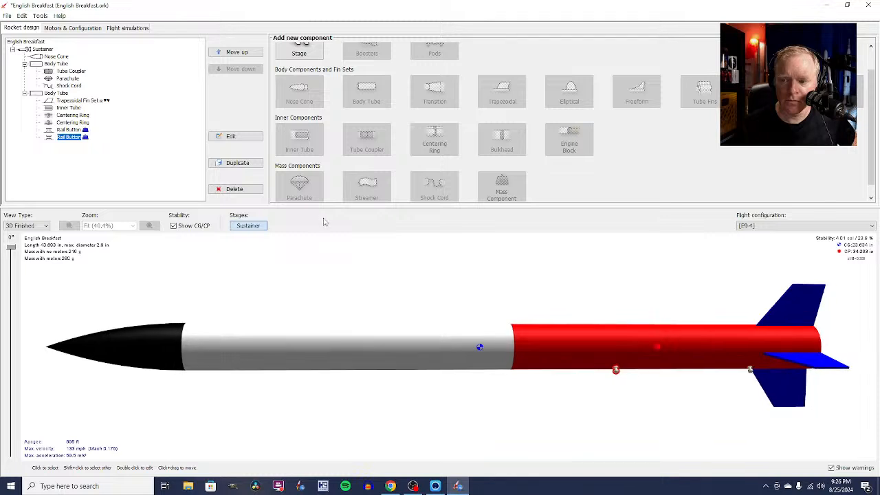
{"action": "left_click_drag", "start_coordinate": [326, 235], "coordinate": [352, 277]}
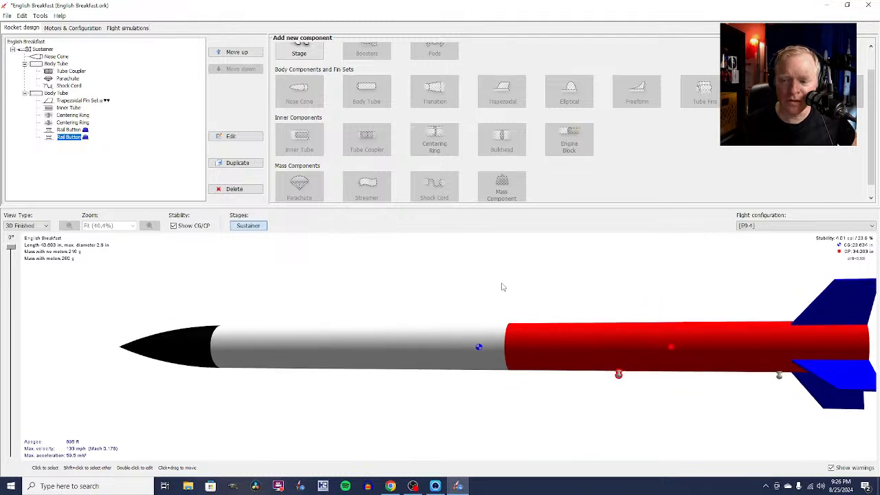
{"action": "left_click", "coordinate": [501, 288]}
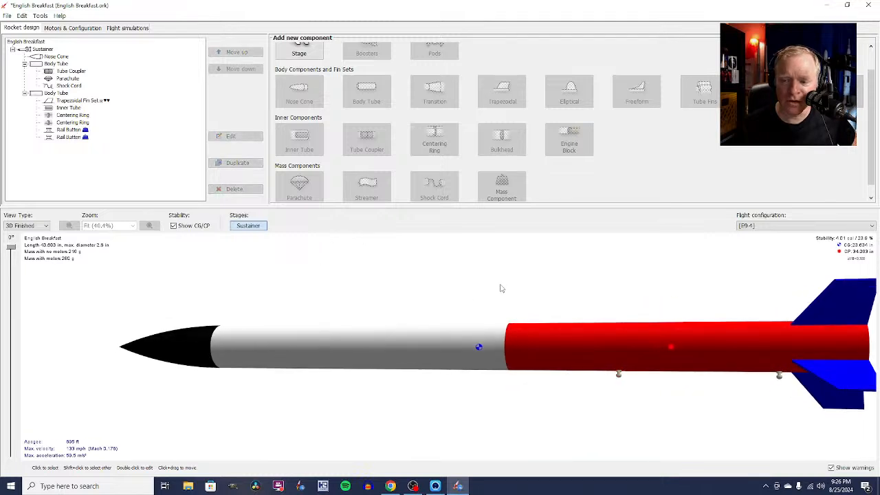
Step: Check the live stream chat in YouTube Studio and the stream status in OBS, and return to OpenRocket
{"action": "left_click", "coordinate": [397, 488]}
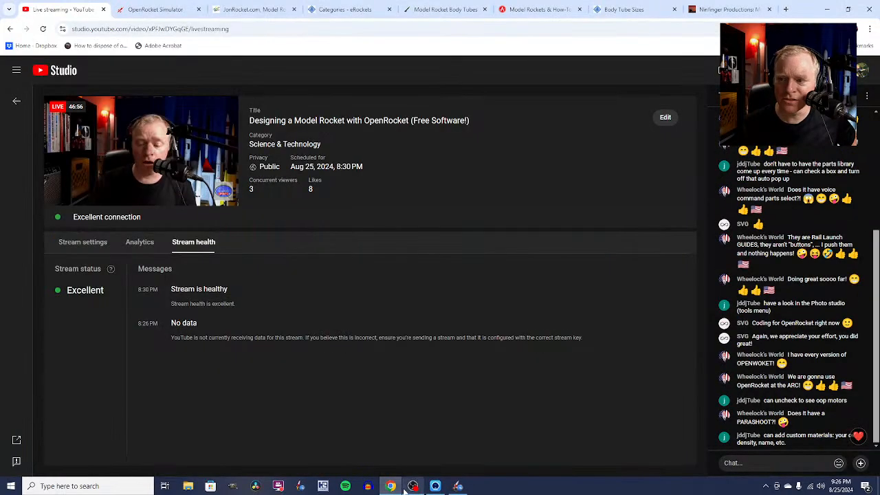
{"action": "left_click", "coordinate": [412, 488]}
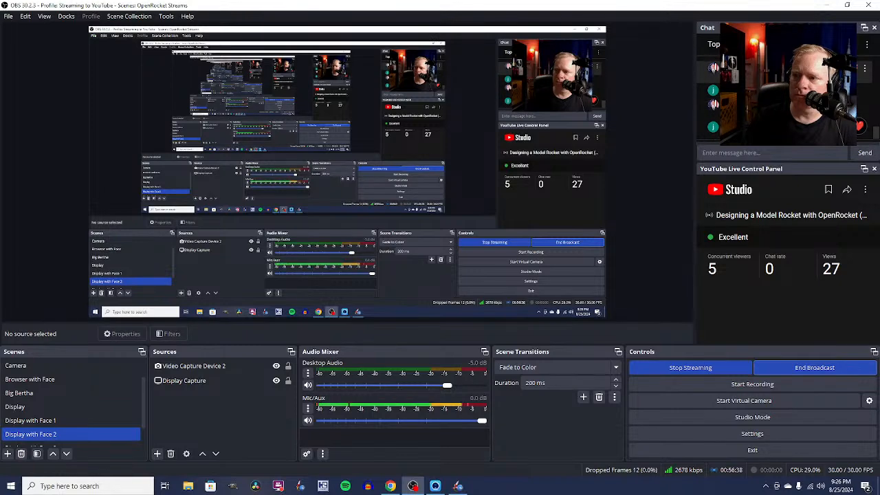
{"action": "left_click", "coordinate": [458, 487]}
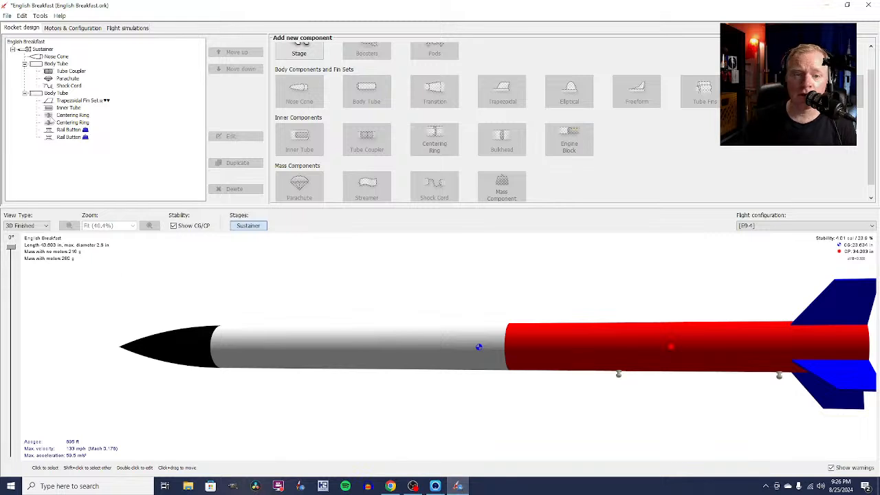
Step: Look at the parachute's location in the rocket and open the flight simulations list to review Simulation 2
{"action": "left_click", "coordinate": [60, 79]}
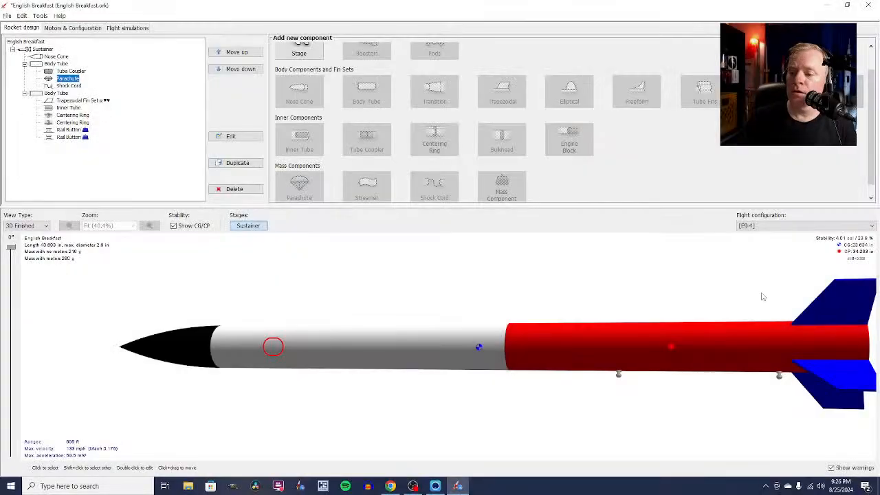
{"action": "left_click", "coordinate": [560, 286]}
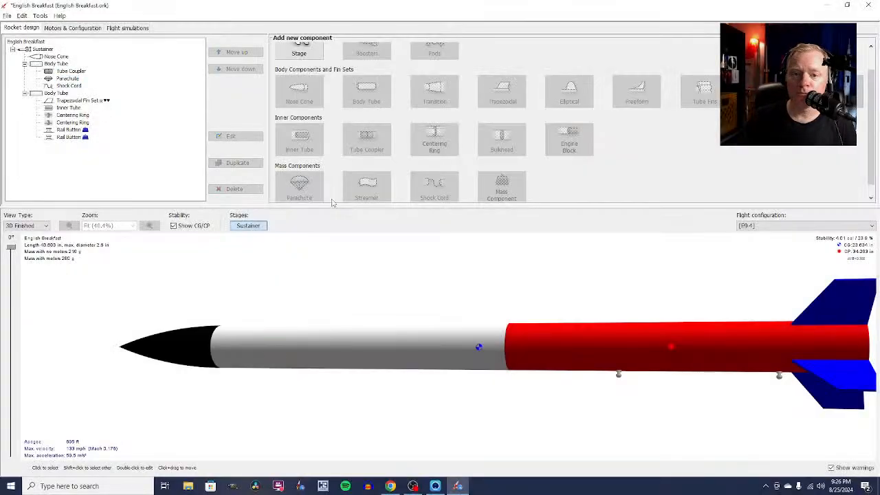
{"action": "left_click", "coordinate": [127, 28]}
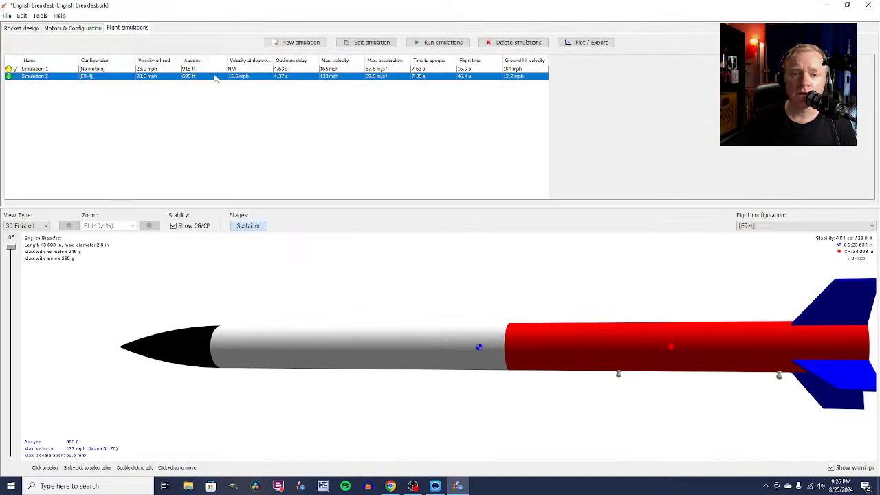
Step: Rerun Simulation 2 and add a new motor configuration for the inner tube motor mount
{"action": "left_click", "coordinate": [433, 43]}
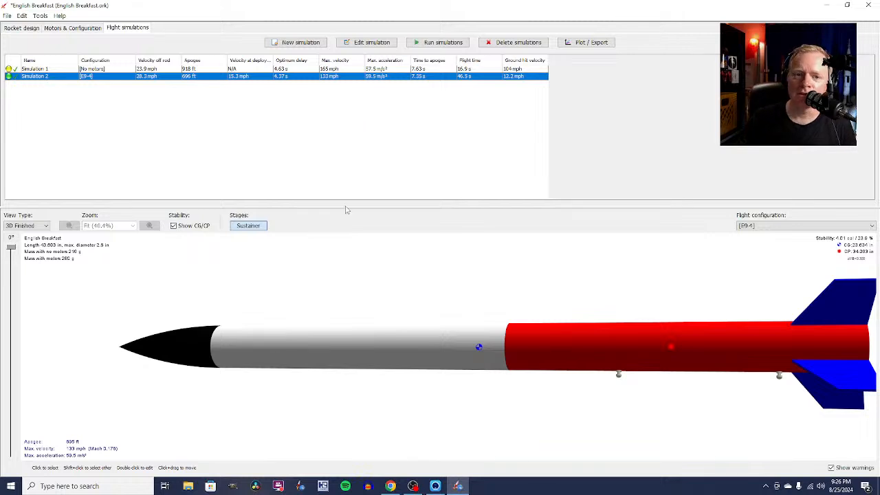
{"action": "left_click", "coordinate": [62, 29]}
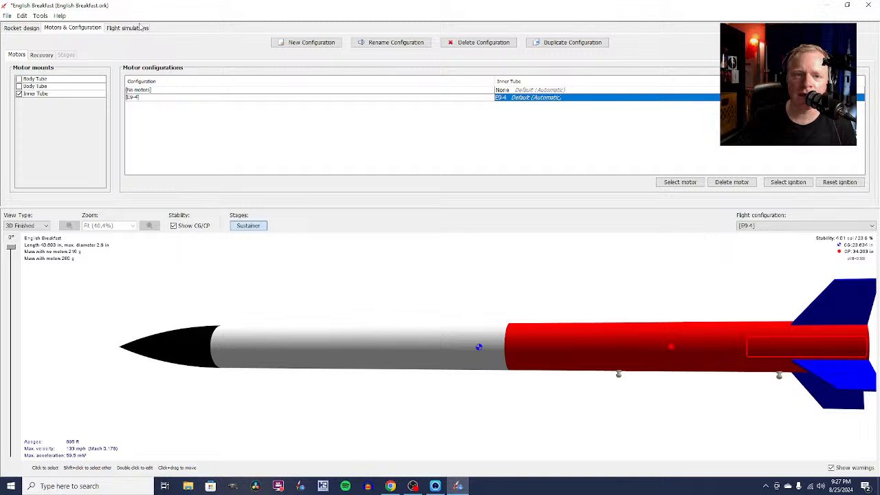
{"action": "left_click", "coordinate": [23, 29]}
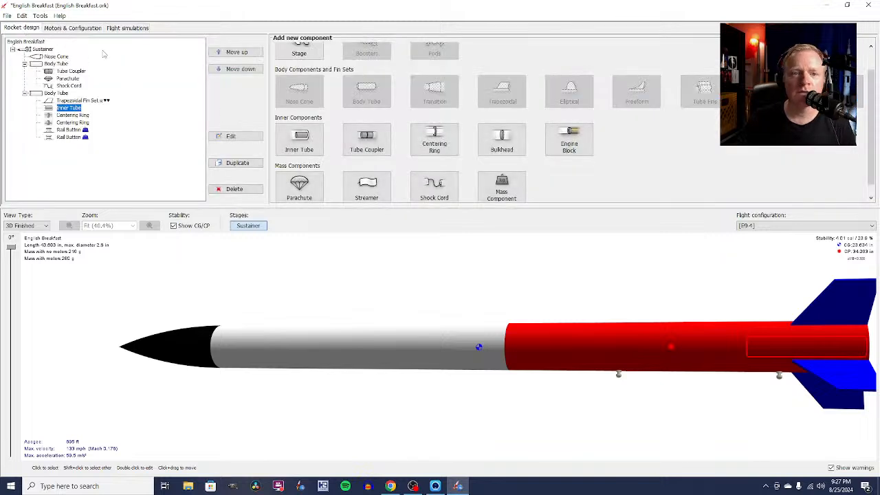
{"action": "left_click", "coordinate": [79, 28]}
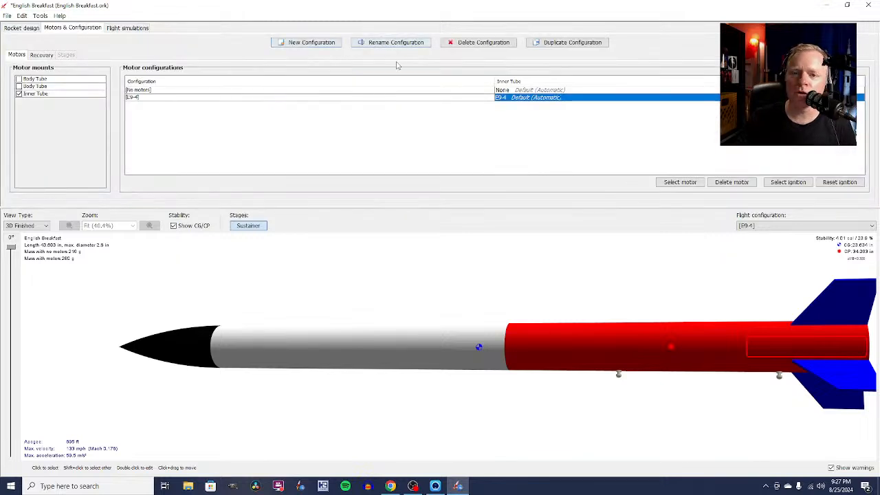
{"action": "left_click", "coordinate": [336, 47]}
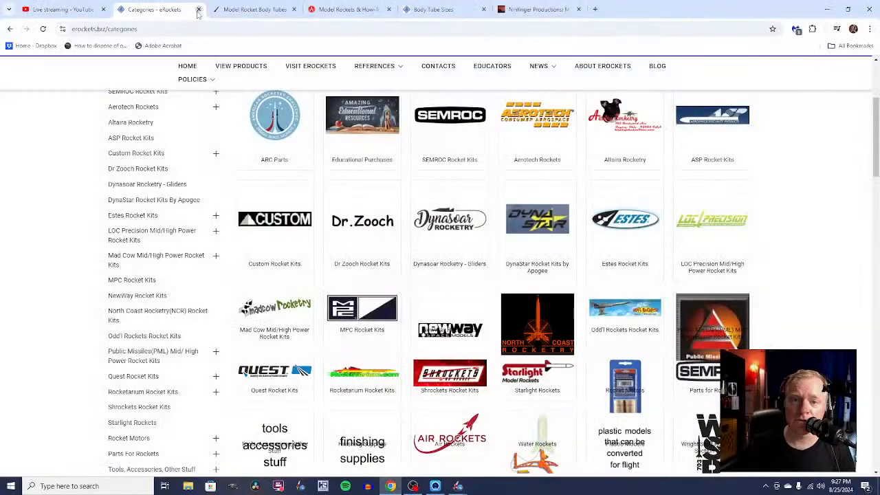
Step: Close the eRockets categories, ASP body tubes, Model Rockets & How-To and Body Tube Sizes pages in Chrome, and return to OpenRocket
{"action": "left_click", "coordinate": [199, 10]}
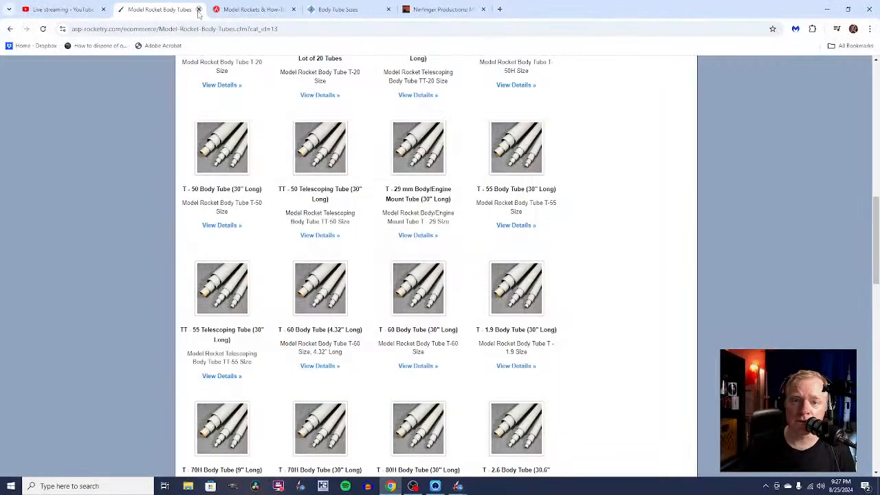
{"action": "left_click", "coordinate": [198, 10]}
{"action": "left_click", "coordinate": [199, 10]}
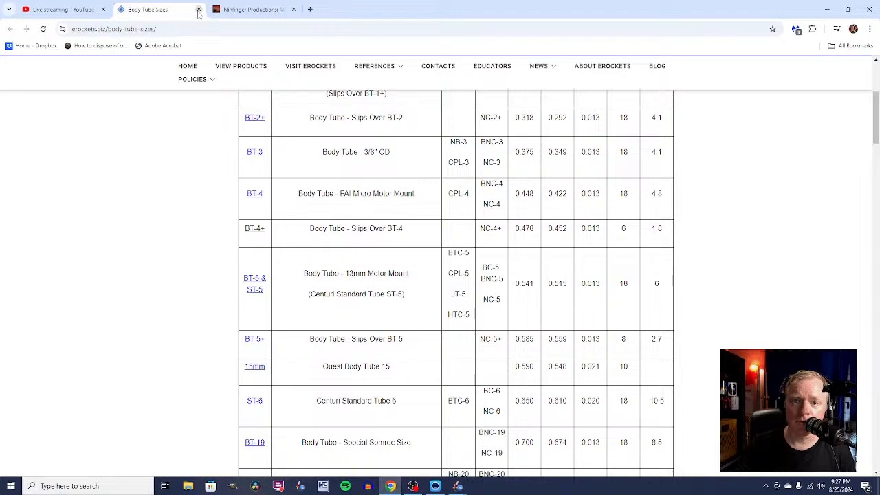
{"action": "left_click", "coordinate": [201, 10]}
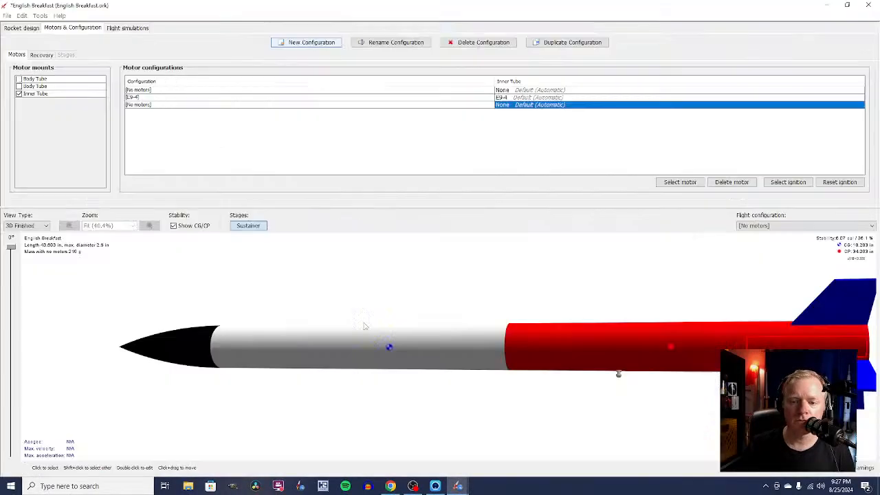
Step: Assign the E9-0 motor to the new configuration, and reopen its motor selection to search for cesaroni motors
{"action": "left_click", "coordinate": [363, 324]}
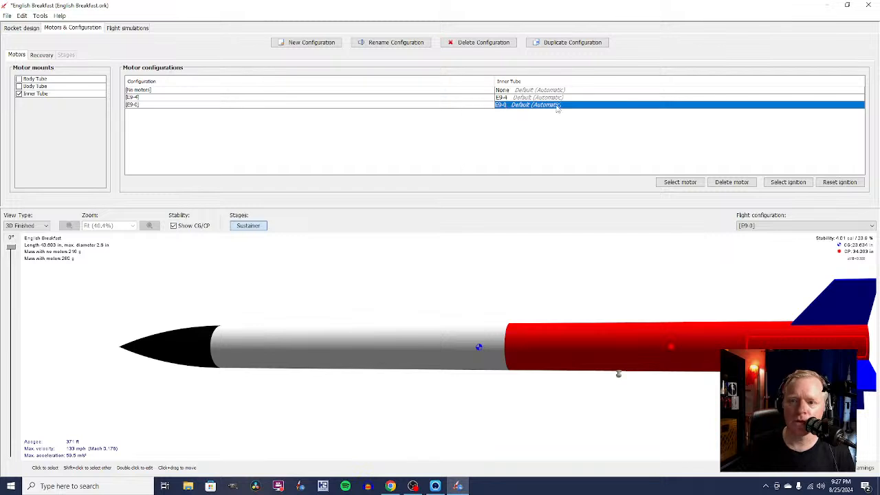
{"action": "left_click", "coordinate": [661, 183]}
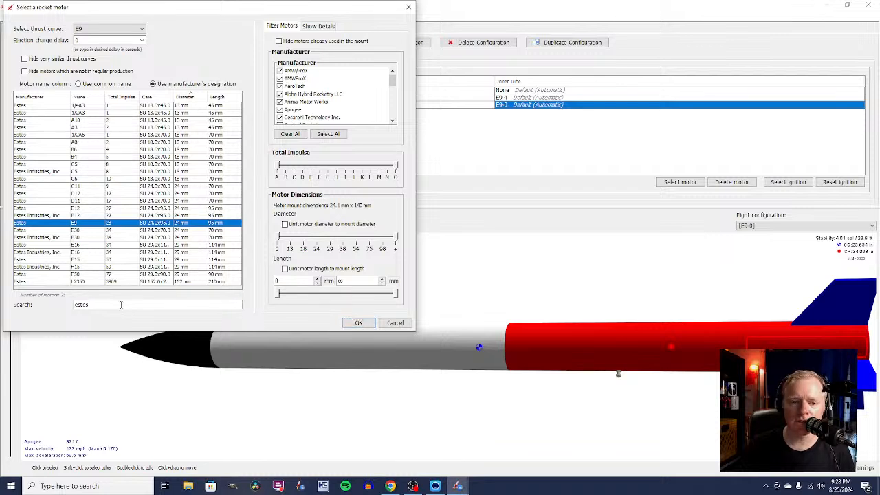
{"action": "key", "text": "BackSpace"}
{"action": "key", "text": "BackSpace"}
{"action": "key", "text": "BackSpace"}
{"action": "key", "text": "BackSpace"}
{"action": "key", "text": "BackSpace"}
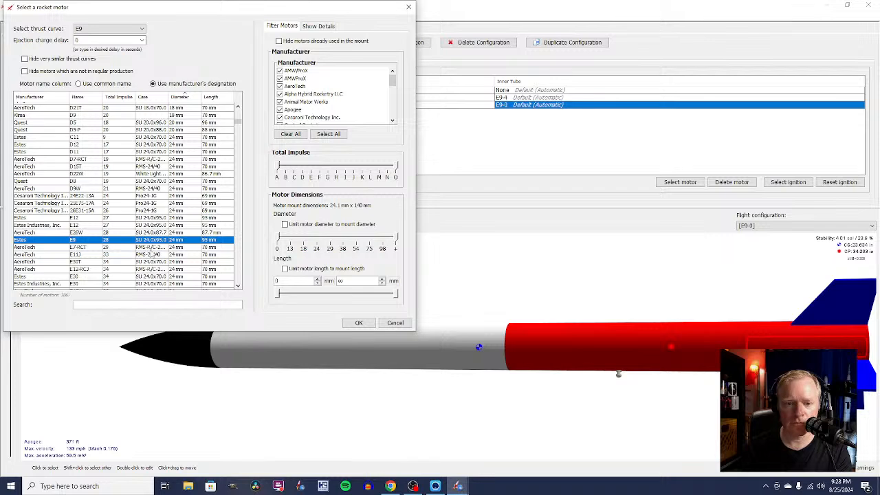
{"action": "type", "text": "ce"}
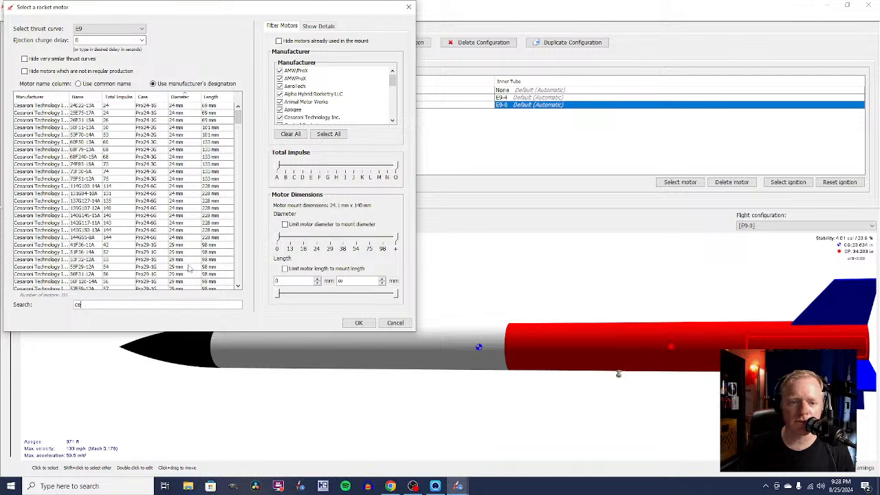
{"action": "type", "text": "saroni"}
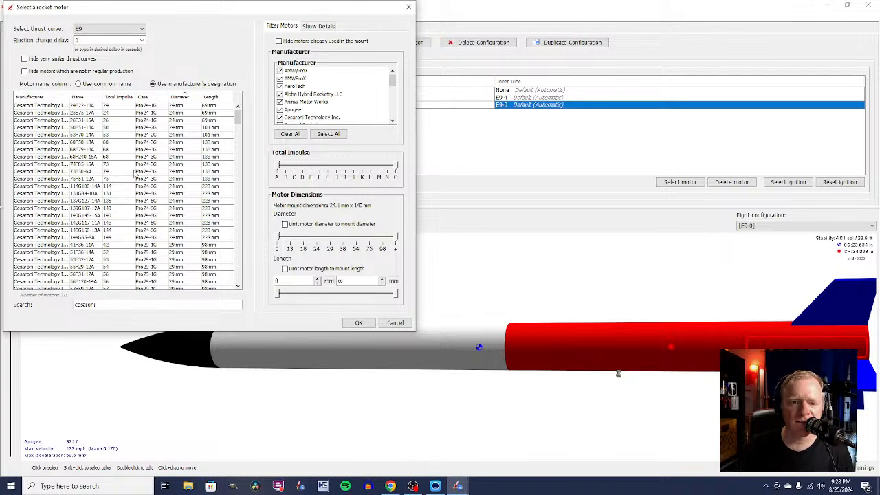
Step: Assign the Cesaroni 60F50-13A motor with a 6-second ejection charge delay to the new configuration
{"action": "scroll", "coordinate": [136, 180], "scroll_direction": "down", "scroll_amount": 1}
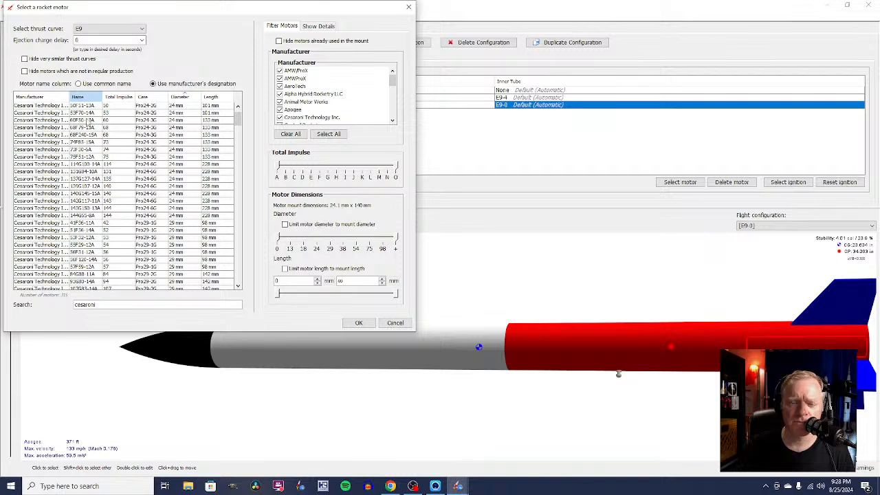
{"action": "left_click", "coordinate": [90, 142]}
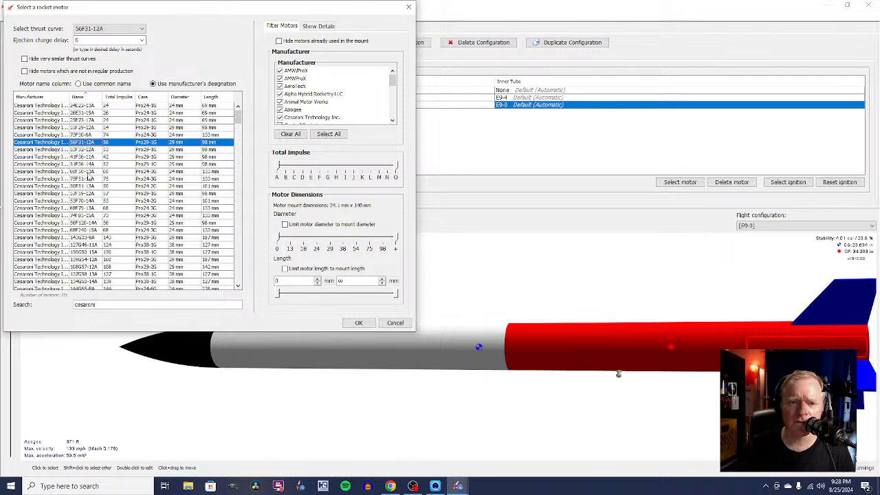
{"action": "left_click", "coordinate": [87, 171]}
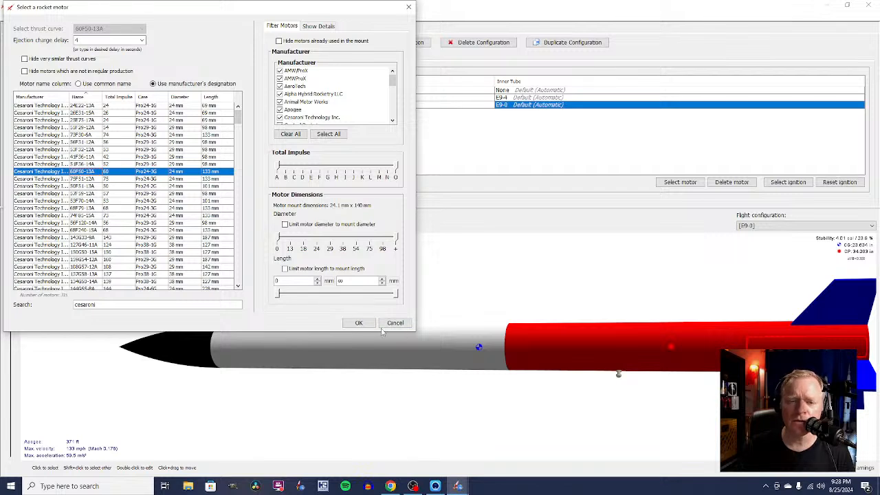
{"action": "left_click", "coordinate": [141, 41]}
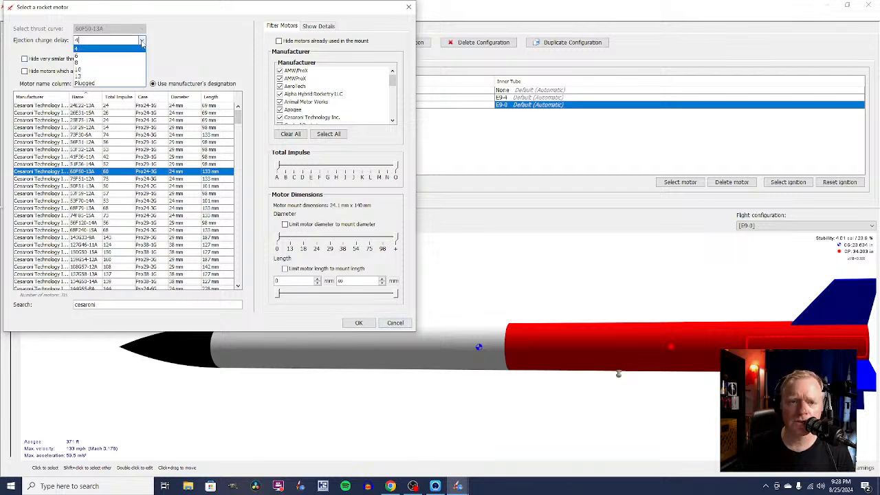
{"action": "left_click", "coordinate": [134, 60]}
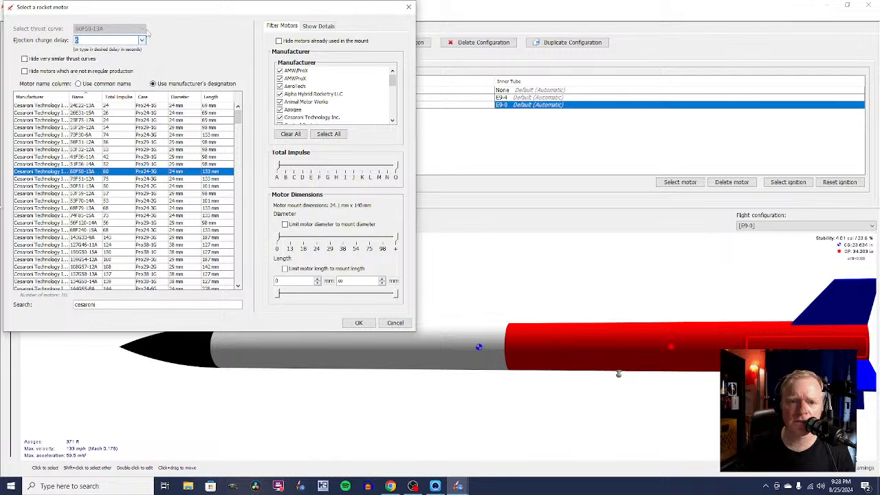
{"action": "left_click", "coordinate": [141, 41]}
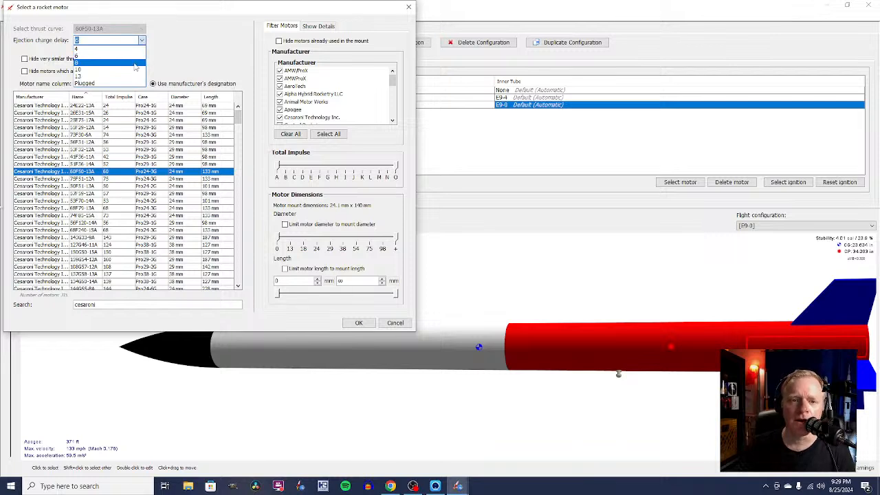
{"action": "left_click", "coordinate": [135, 64]}
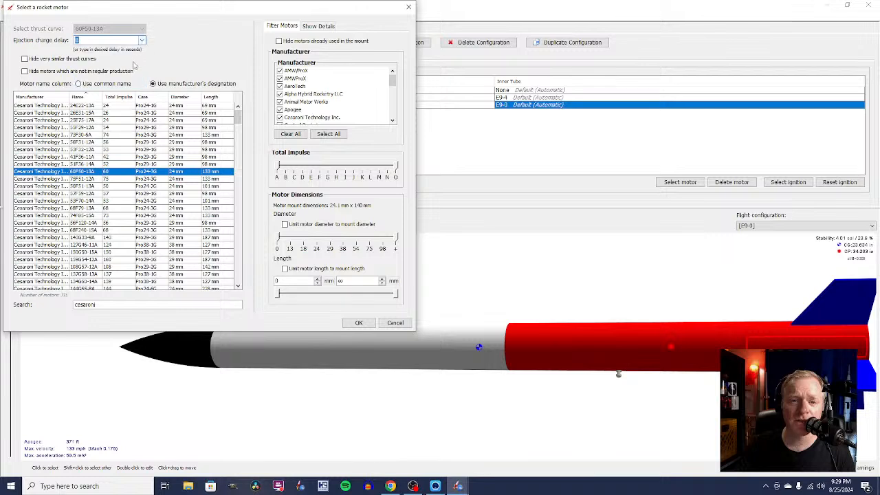
{"action": "left_click", "coordinate": [141, 40]}
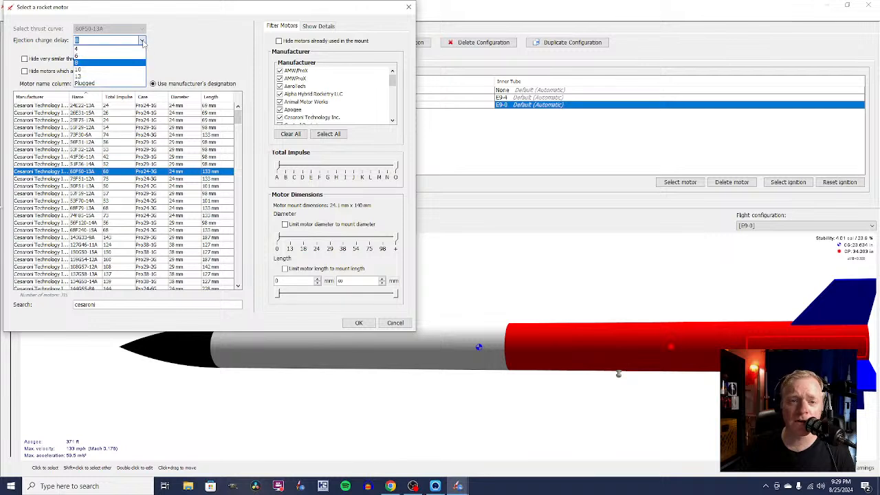
{"action": "left_click", "coordinate": [113, 56]}
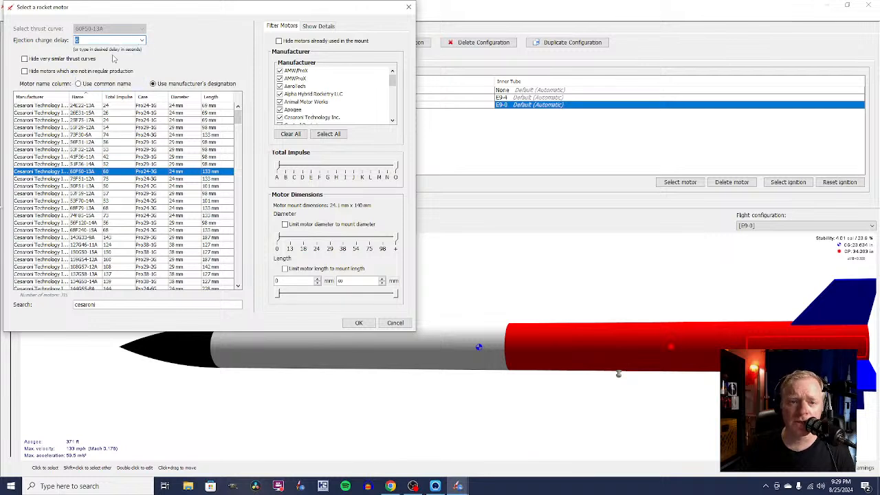
{"action": "left_click", "coordinate": [365, 325]}
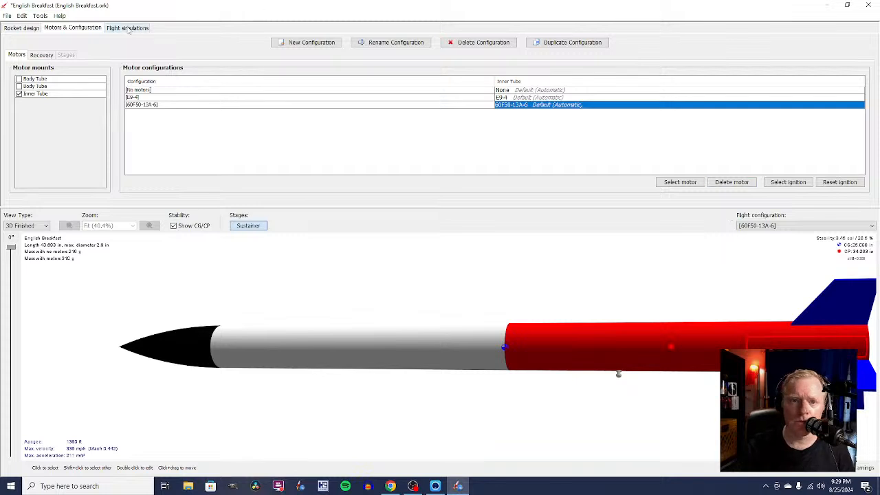
Step: Run Simulation 3 for the 60F50-13A-6 configuration in the flight simulations list
{"action": "left_click", "coordinate": [128, 28]}
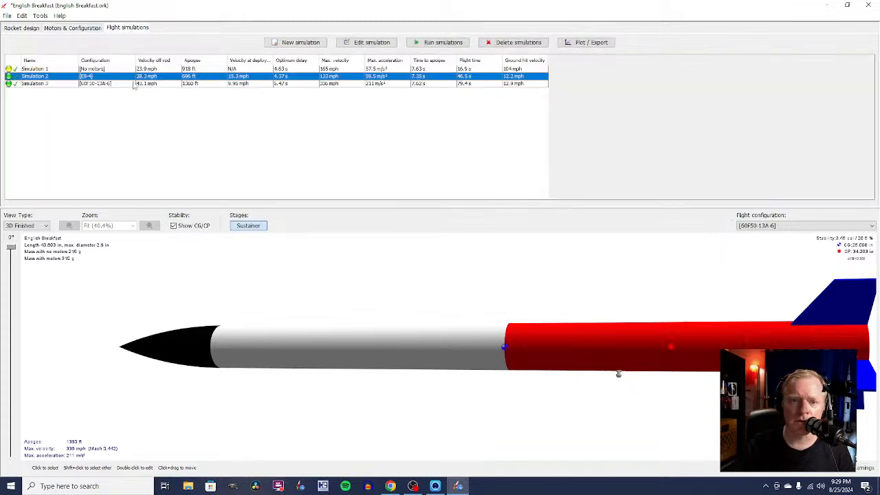
{"action": "left_click", "coordinate": [232, 84]}
{"action": "left_click", "coordinate": [458, 45]}
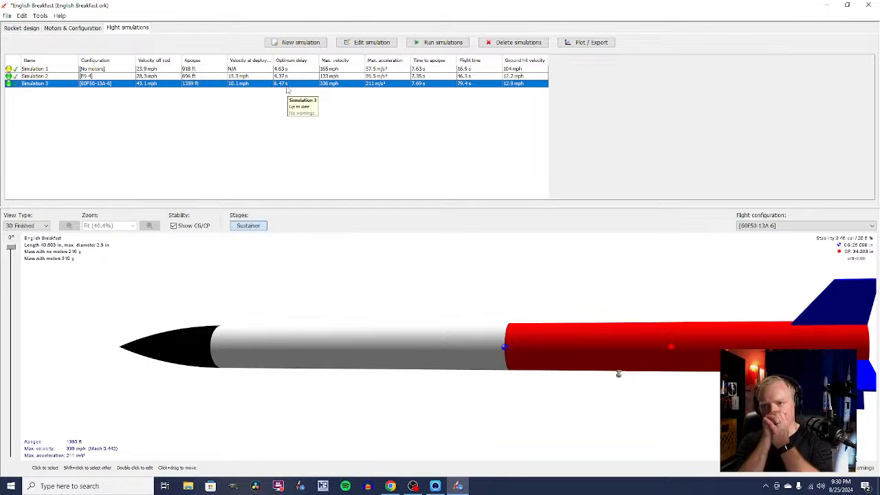
Step: Plot Simulation 3 with the Vertical motion vs. time preset and enlarge the plot window
{"action": "left_click", "coordinate": [588, 44]}
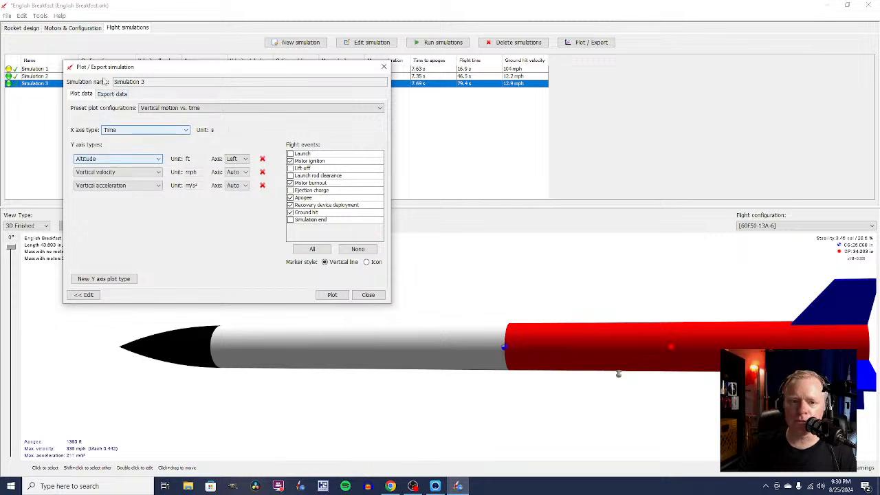
{"action": "left_click", "coordinate": [331, 295]}
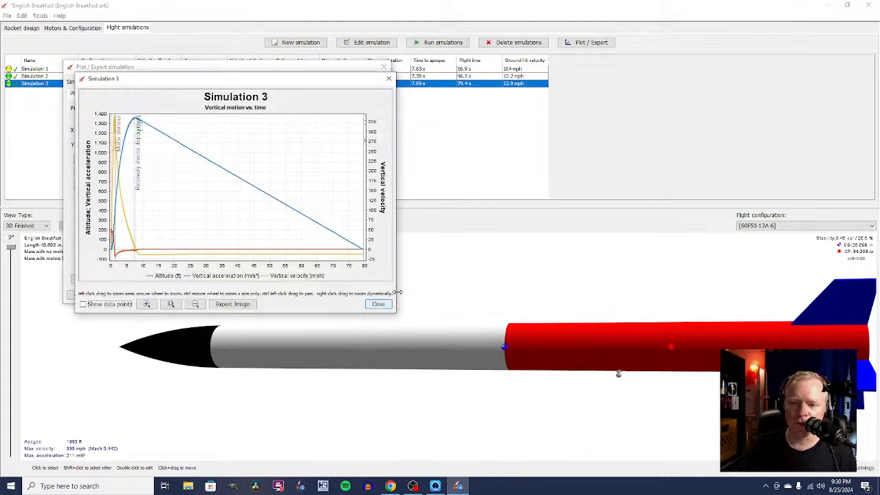
{"action": "left_click_drag", "start_coordinate": [396, 294], "coordinate": [720, 476]}
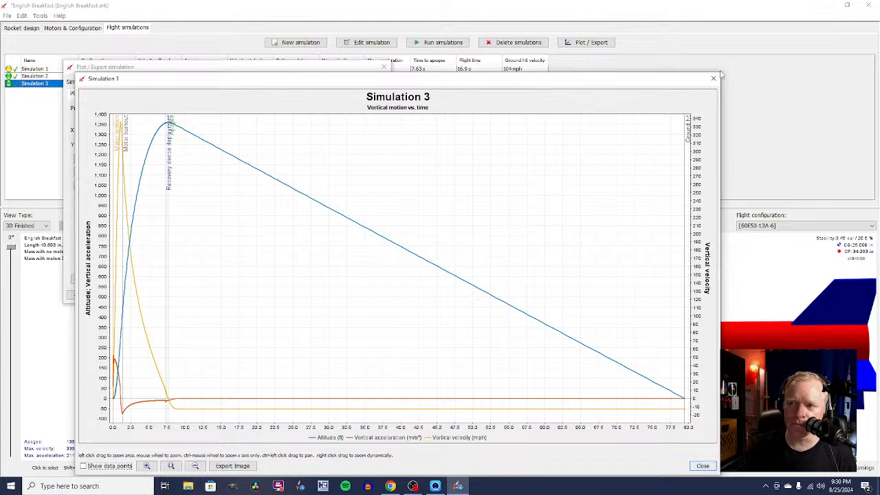
{"action": "left_click_drag", "start_coordinate": [723, 72], "coordinate": [767, 11]}
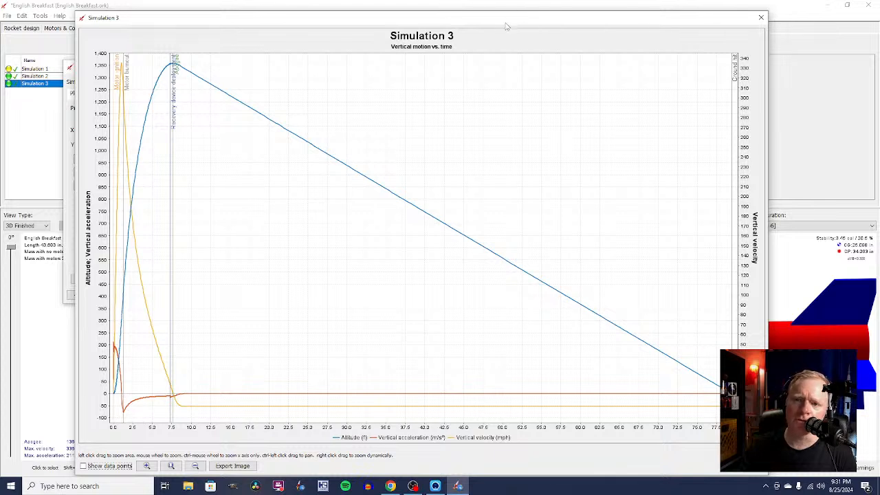
Step: Reposition the Simulation 3 plot window, examine the vertical acceleration curve just after motor ignition, and close the plot
{"action": "left_click_drag", "start_coordinate": [501, 27], "coordinate": [647, 33]}
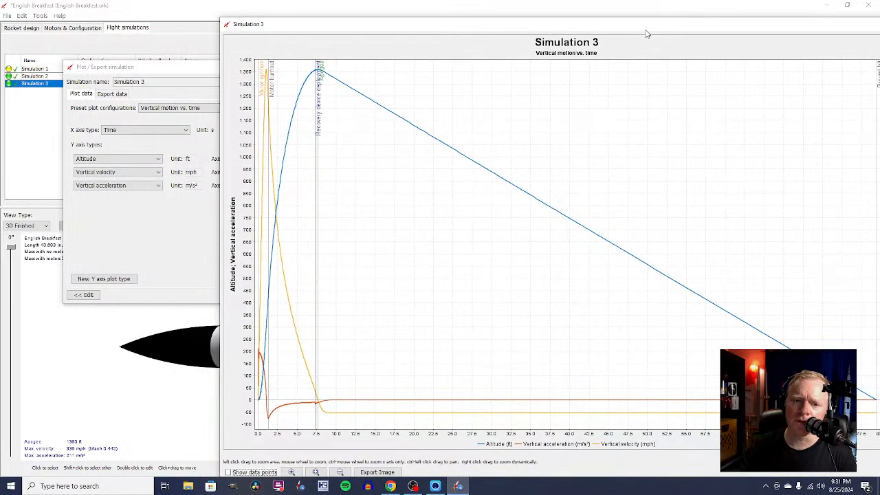
{"action": "left_click_drag", "start_coordinate": [646, 33], "coordinate": [659, 39]}
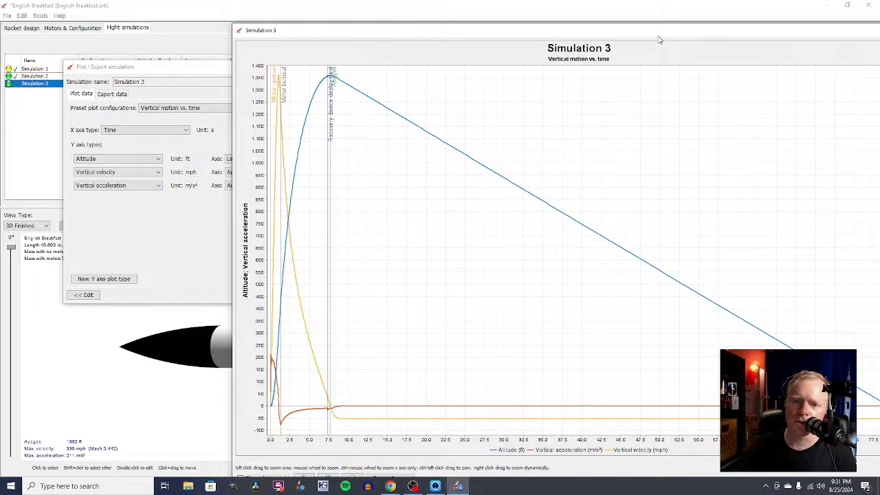
{"action": "left_click_drag", "start_coordinate": [659, 39], "coordinate": [544, 30]}
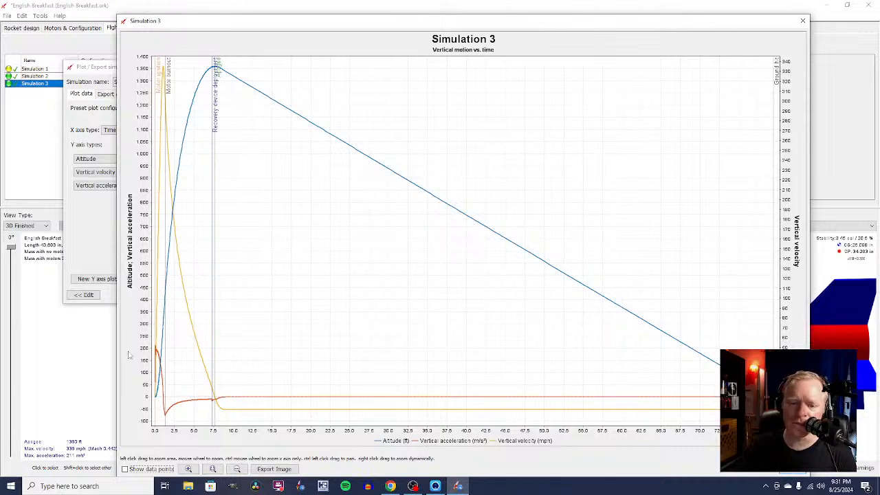
{"action": "mouse_move", "coordinate": [157, 394]}
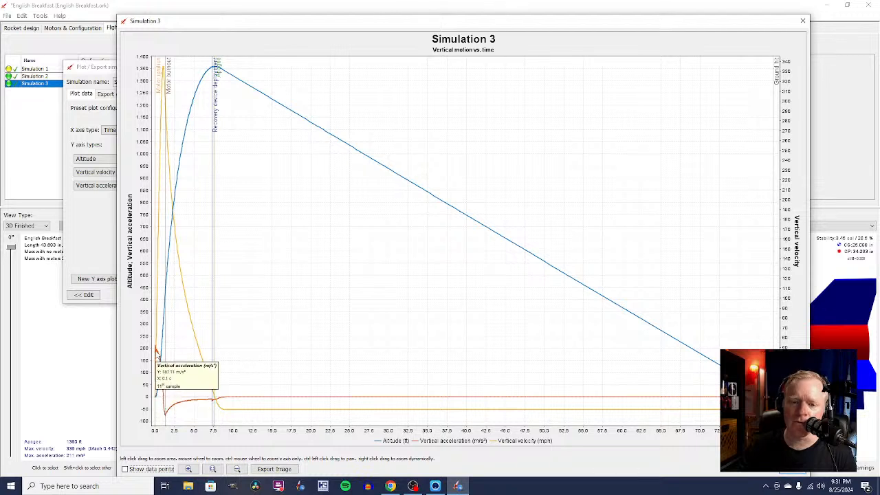
{"action": "mouse_move", "coordinate": [155, 346]}
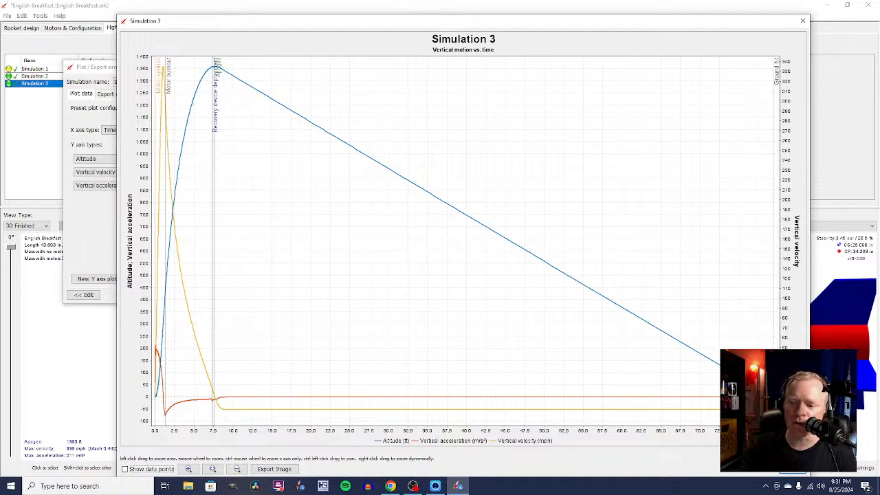
{"action": "left_click", "coordinate": [797, 471]}
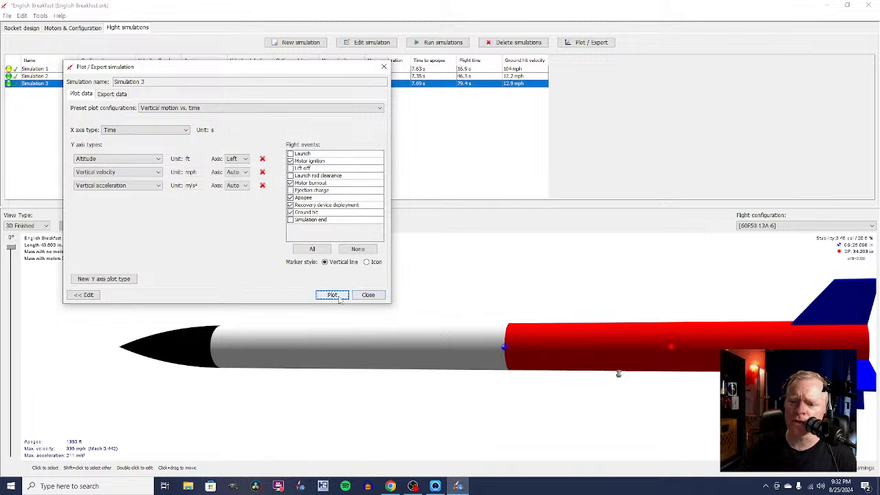
Step: Set the diameter of the parachute in the forward body tube to 24 in and rerun Simulation 3 for the 60F50-13A-6 configuration
{"action": "left_click", "coordinate": [365, 297]}
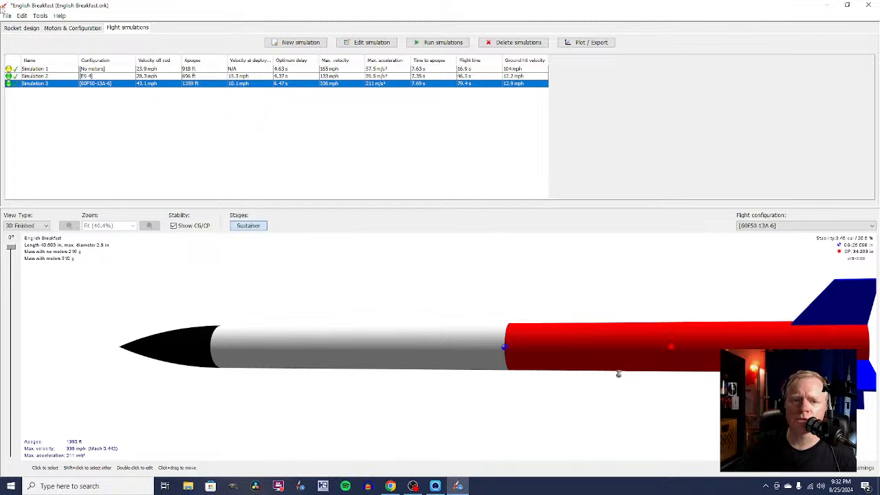
{"action": "left_click", "coordinate": [28, 29]}
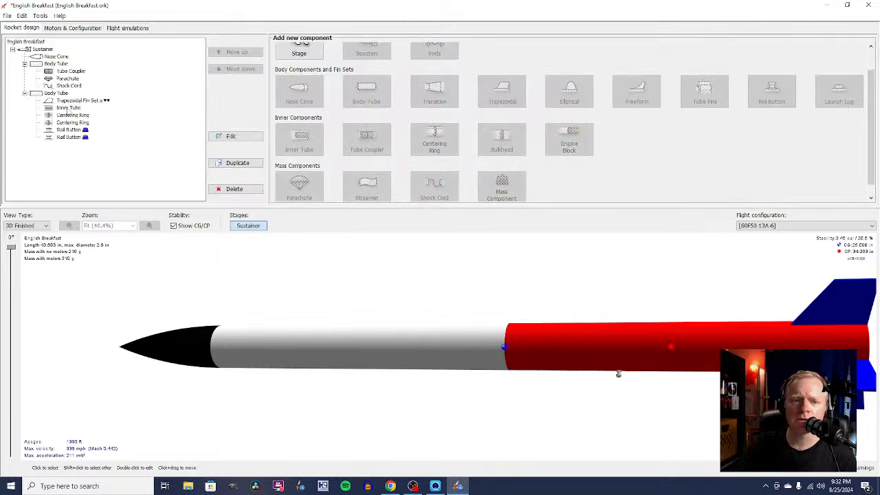
{"action": "double_click", "coordinate": [69, 79]}
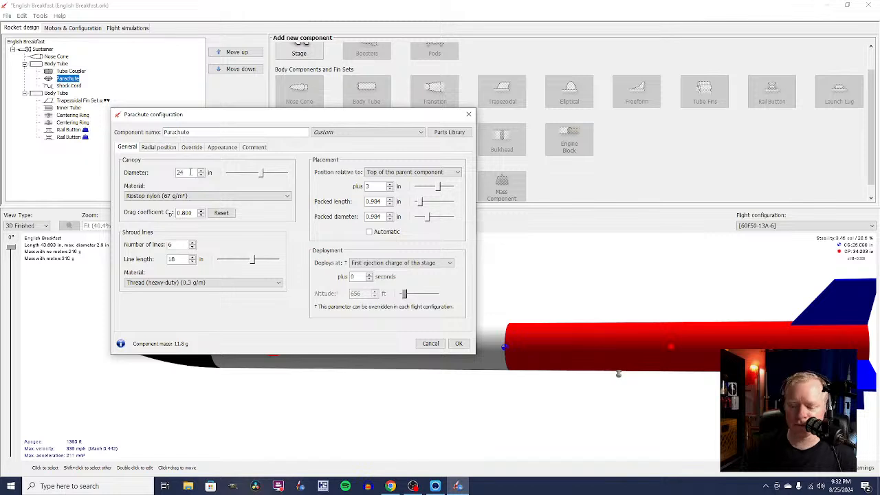
{"action": "key", "text": "Return"}
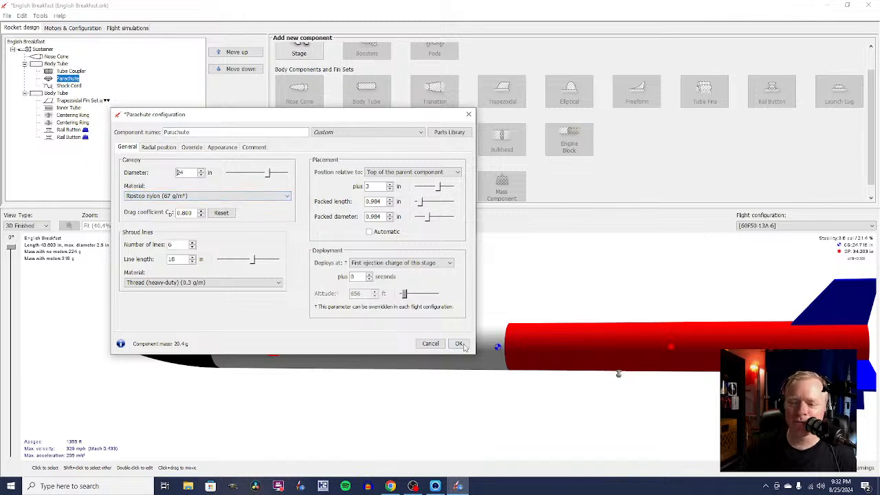
{"action": "left_click", "coordinate": [461, 344]}
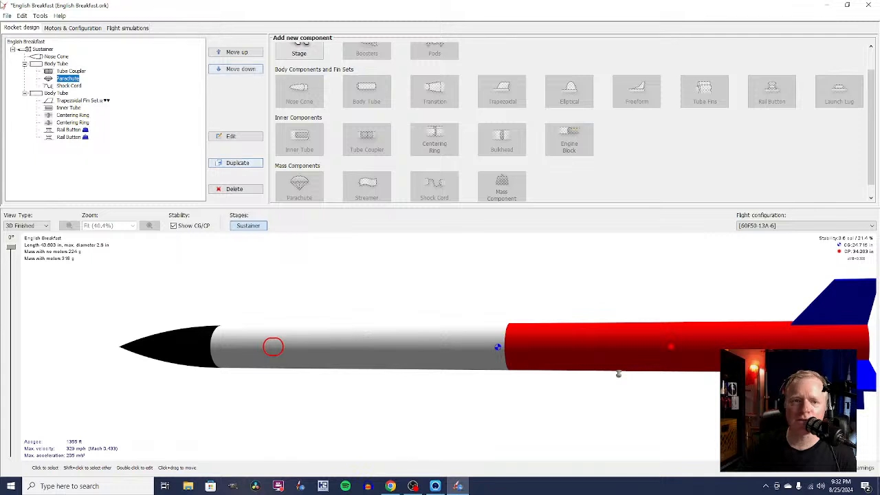
{"action": "left_click", "coordinate": [137, 29]}
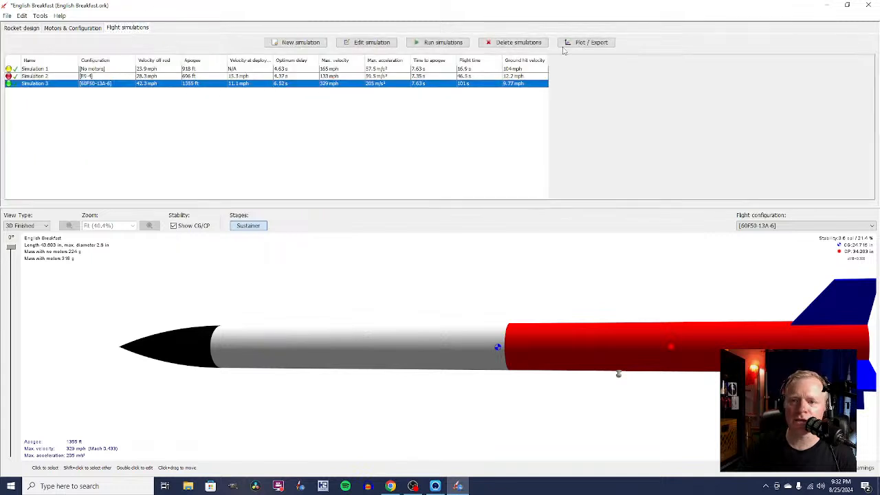
{"action": "left_click", "coordinate": [440, 42]}
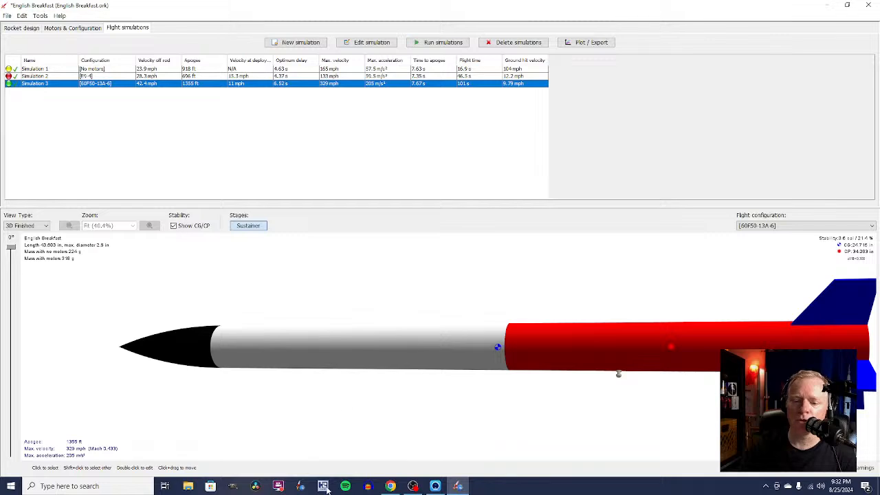
Step: Switch to the YouTube Studio page in the browser and on to OBS to check the live stream's viewer chat
{"action": "left_click", "coordinate": [398, 487]}
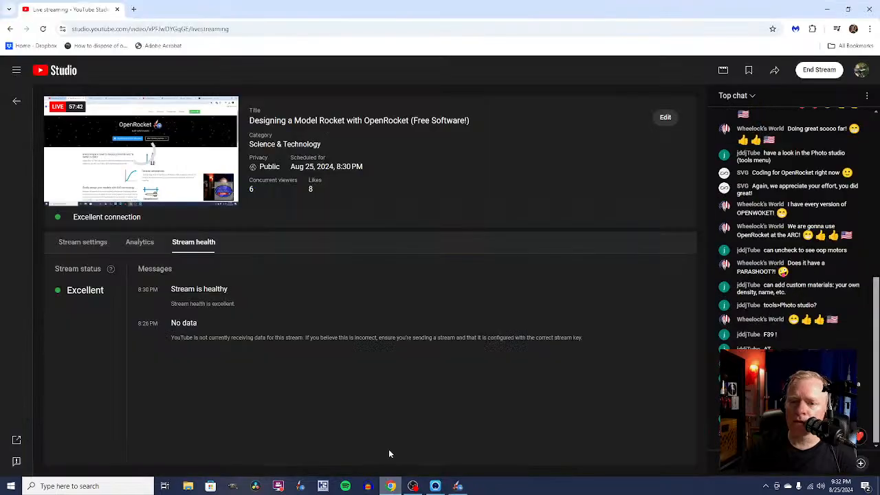
{"action": "left_click", "coordinate": [414, 486]}
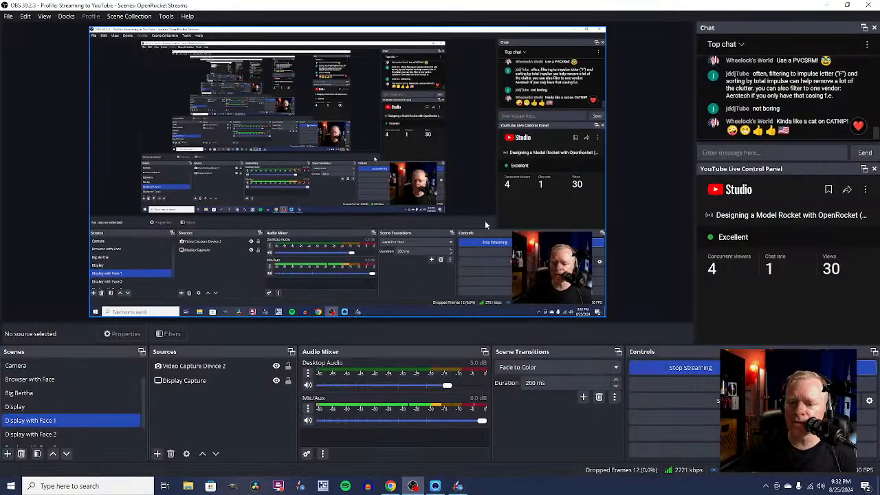